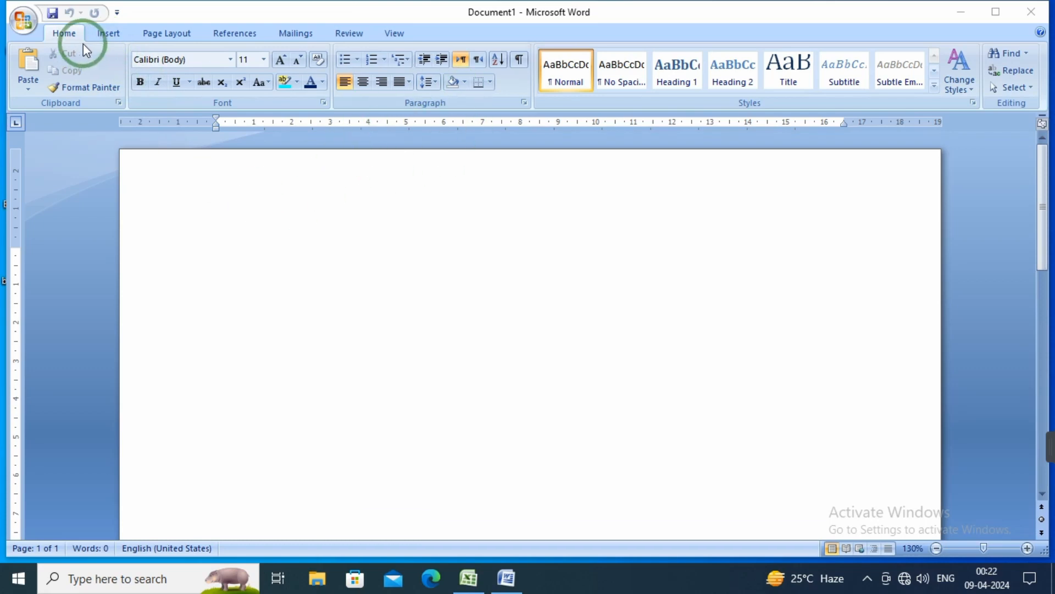
# Insert a table with two columns and five rows and enlarge it so each column is about 8 cm wide
pyautogui.click(105, 36)
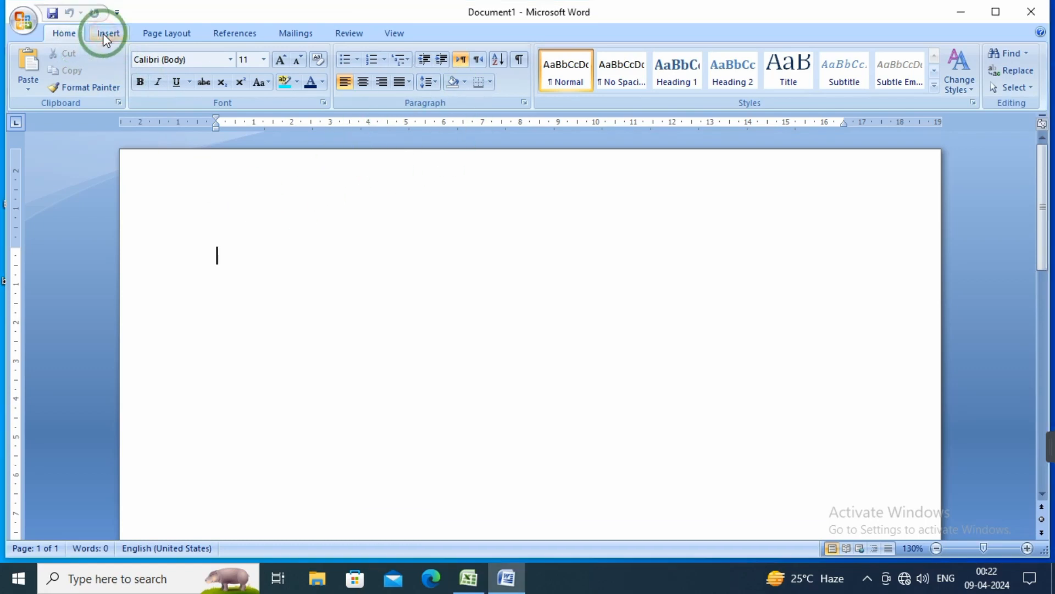
pyautogui.click(104, 33)
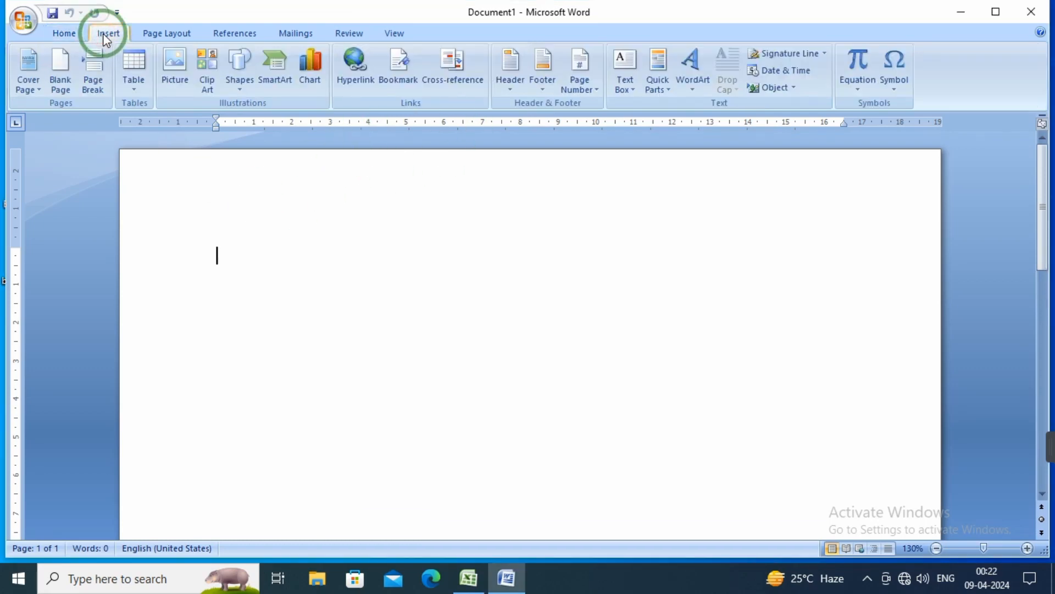
pyautogui.click(133, 89)
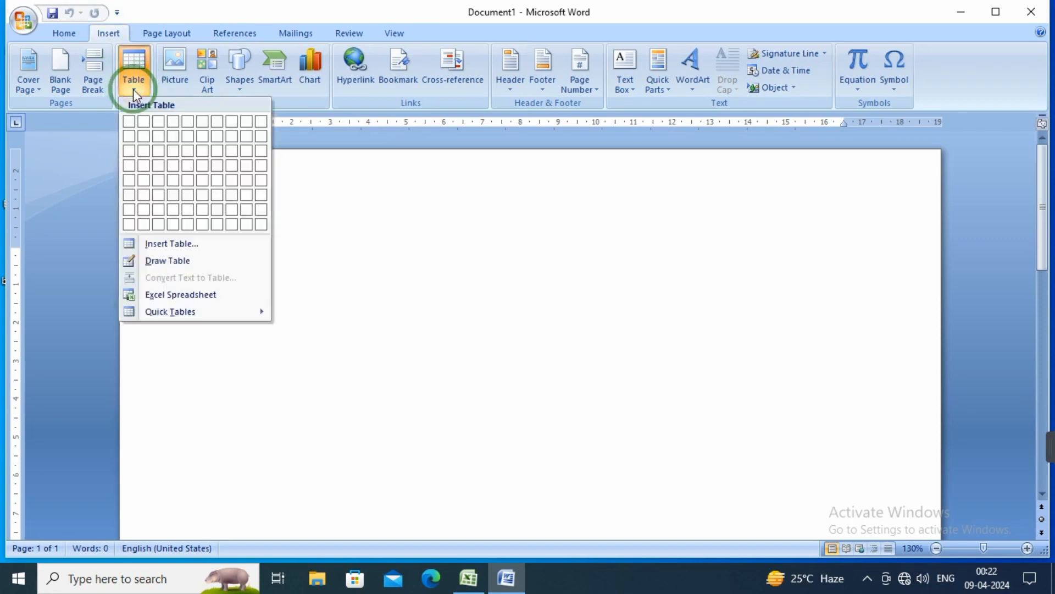
pyautogui.click(143, 180)
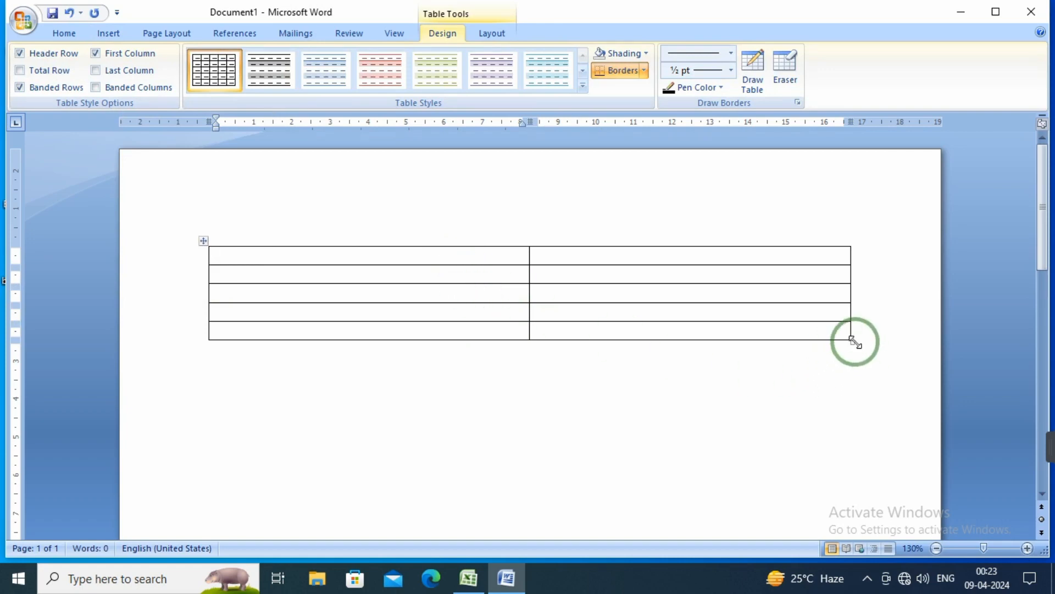
pyautogui.moveTo(852, 341); pyautogui.dragTo(820, 498)
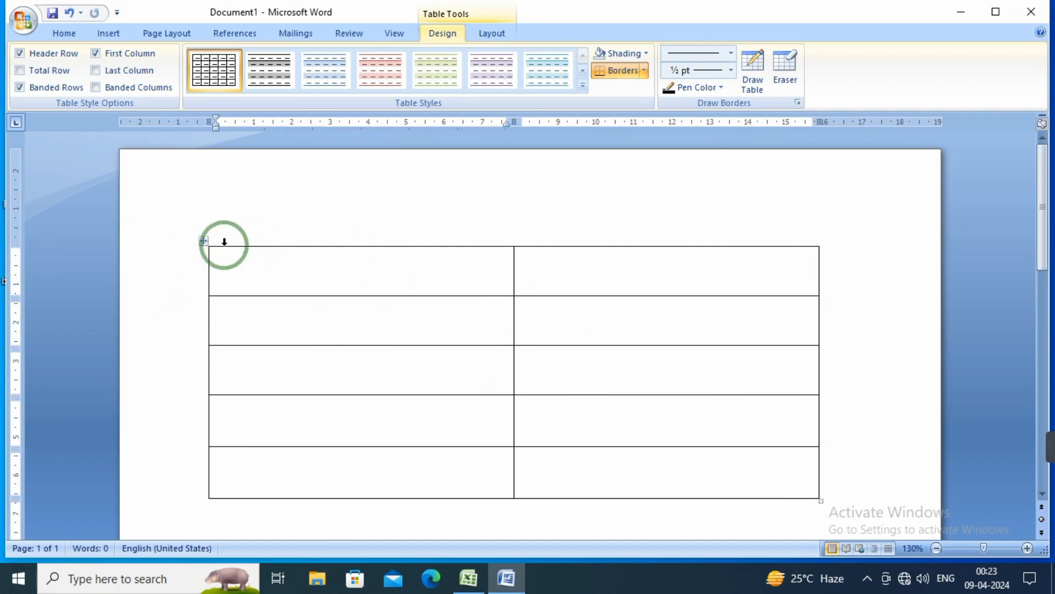
# Set the height of all table cells to 4 cm and their width to 7.2 cm
pyautogui.click(205, 239)
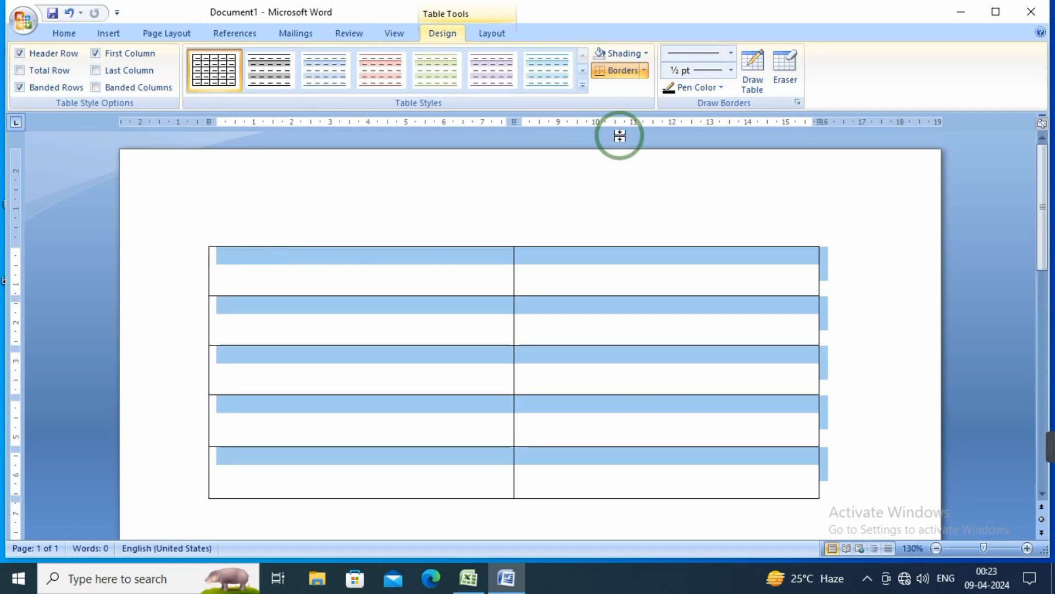
pyautogui.click(500, 33)
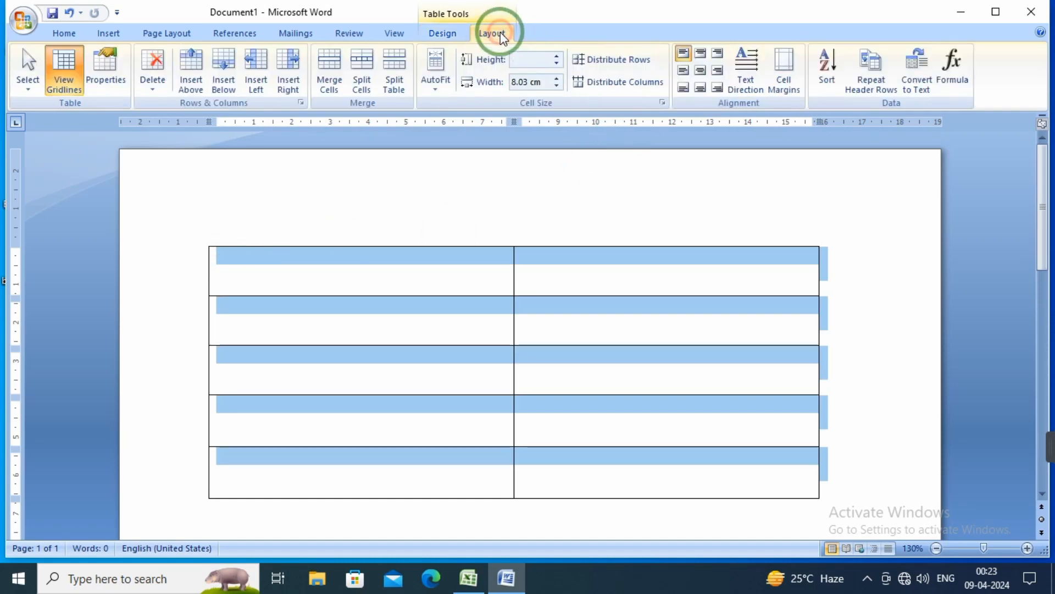
pyautogui.click(558, 62)
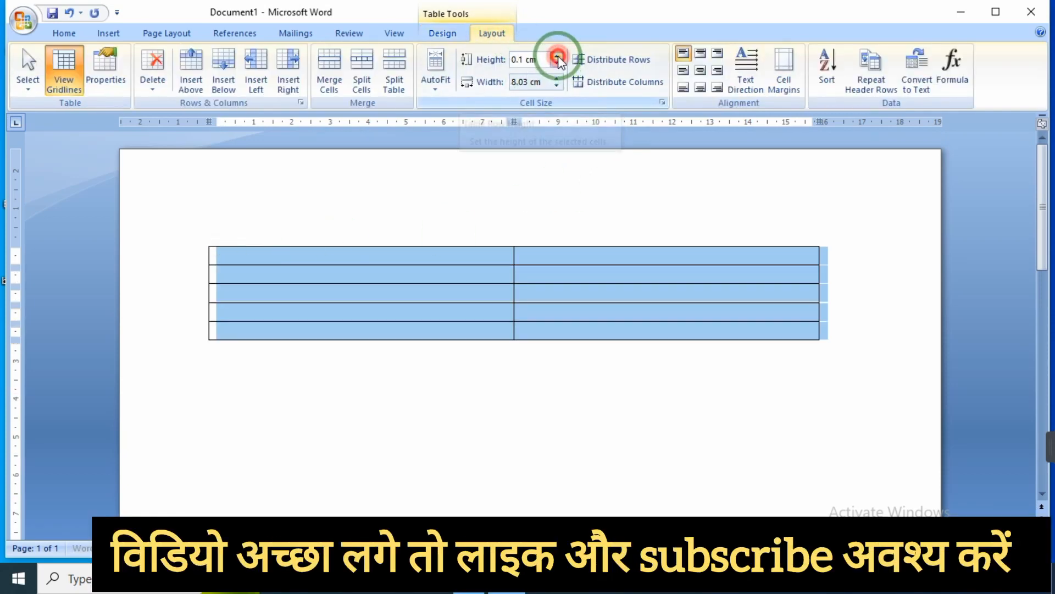
pyautogui.click(558, 58)
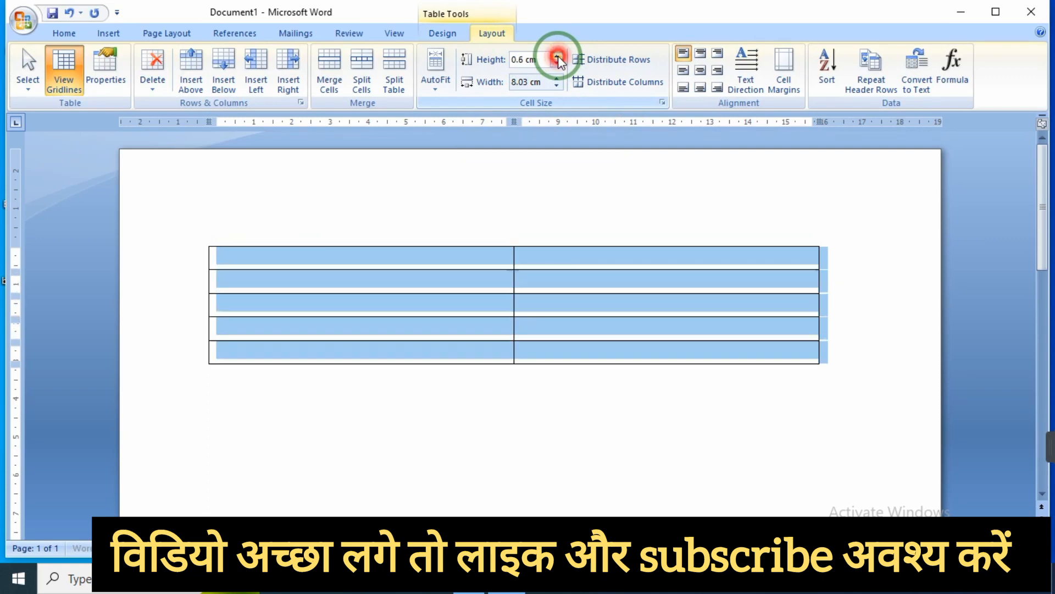
pyautogui.click(558, 57)
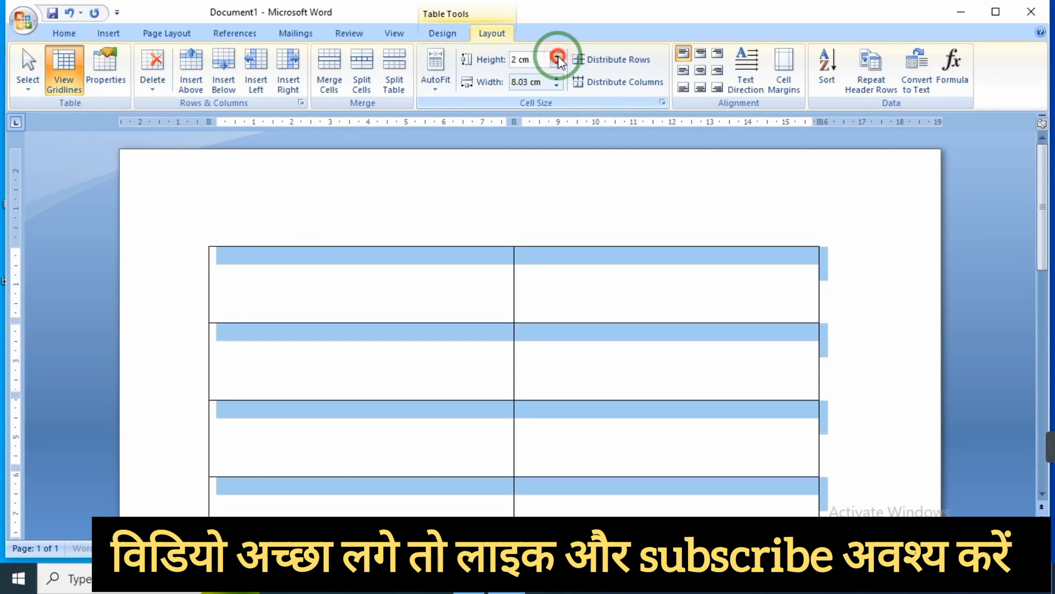
pyautogui.click(558, 57)
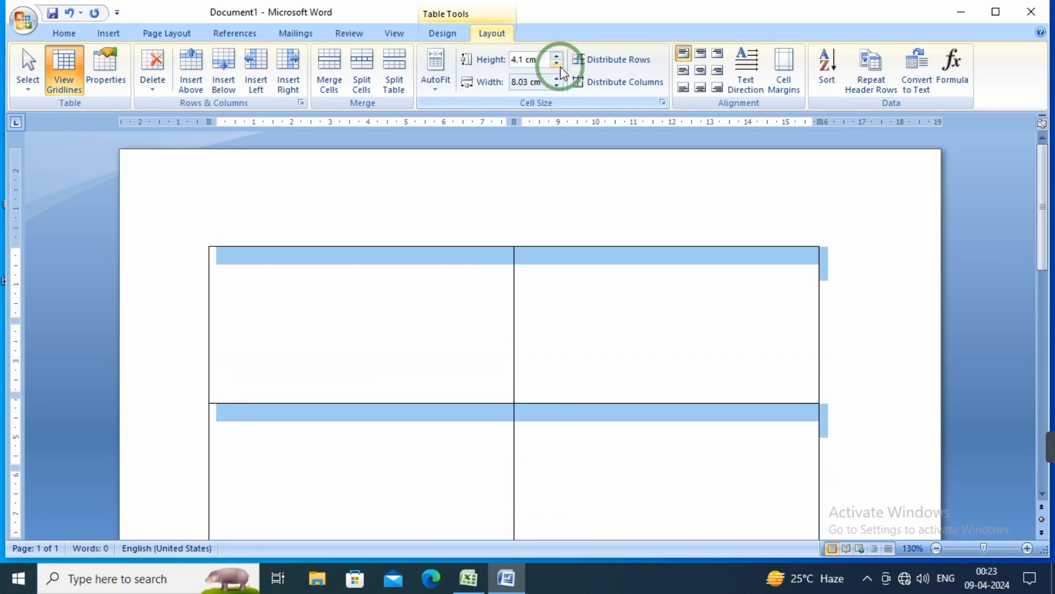
pyautogui.click(559, 65)
pyautogui.click(558, 64)
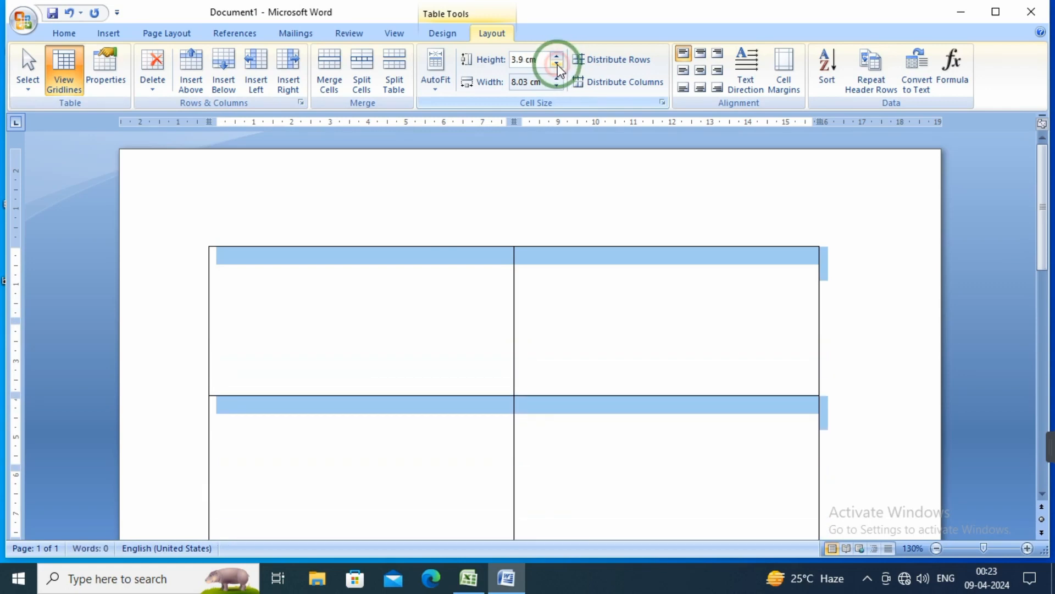
pyautogui.click(557, 56)
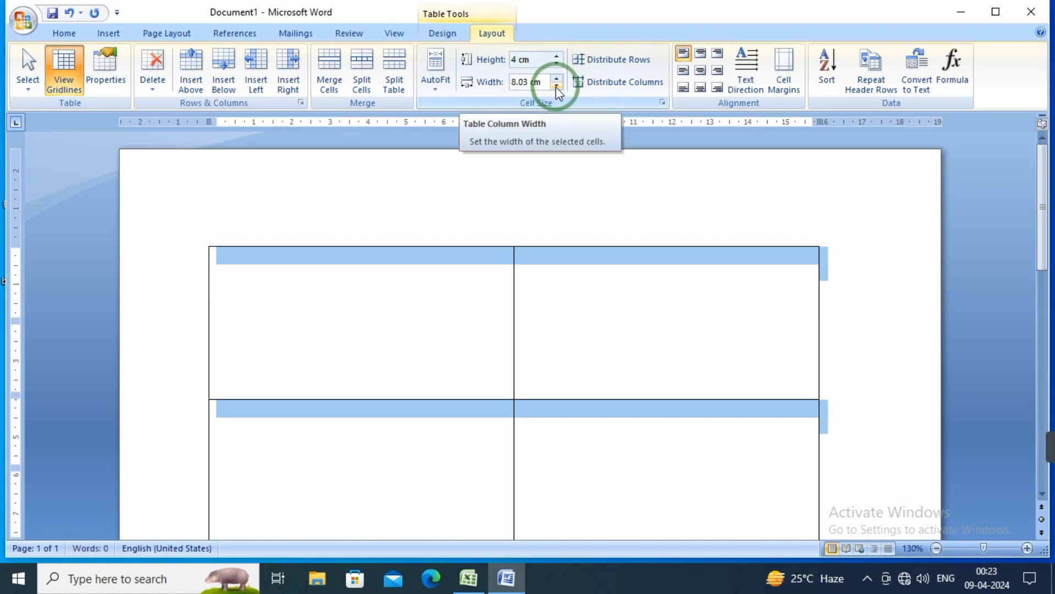
pyautogui.click(557, 87)
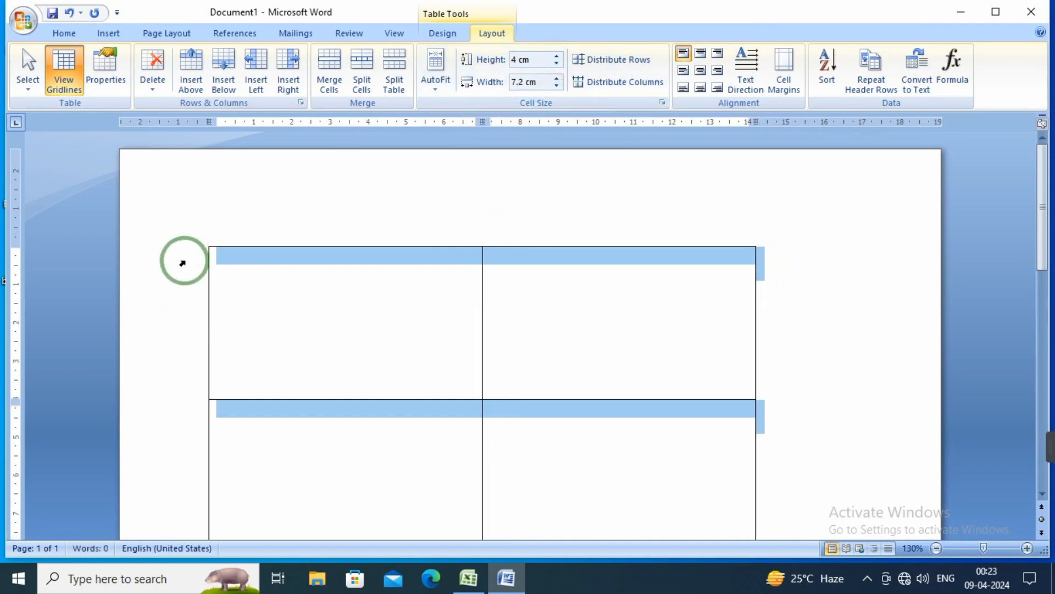
# Stretch the table from its lower corner until the cells are about 4.52 cm high and 7.44 cm wide
pyautogui.moveTo(204, 240); pyautogui.dragTo(229, 234)
pyautogui.click(318, 327)
pyautogui.scroll(-10, 318, 327)
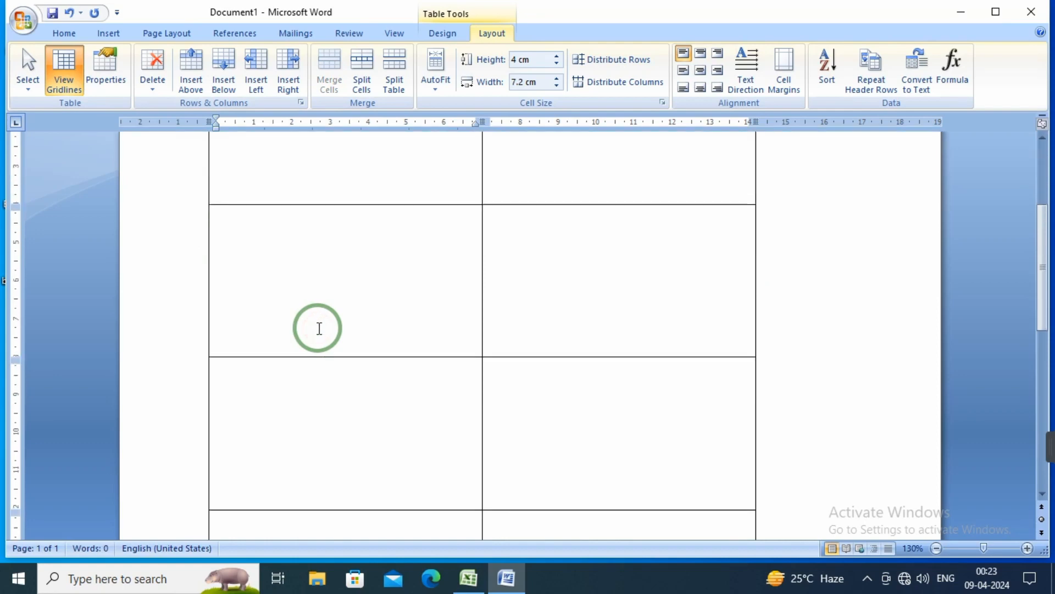
pyautogui.scroll(-4, 319, 328)
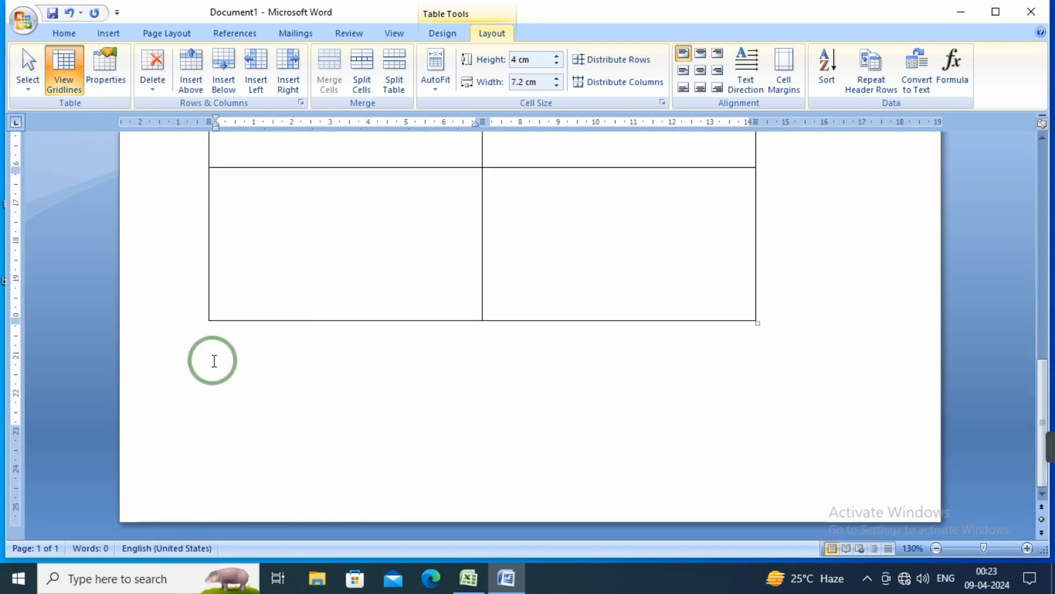
pyautogui.moveTo(757, 322); pyautogui.dragTo(773, 420)
pyautogui.scroll(6, 315, 404)
pyautogui.scroll(3, 316, 404)
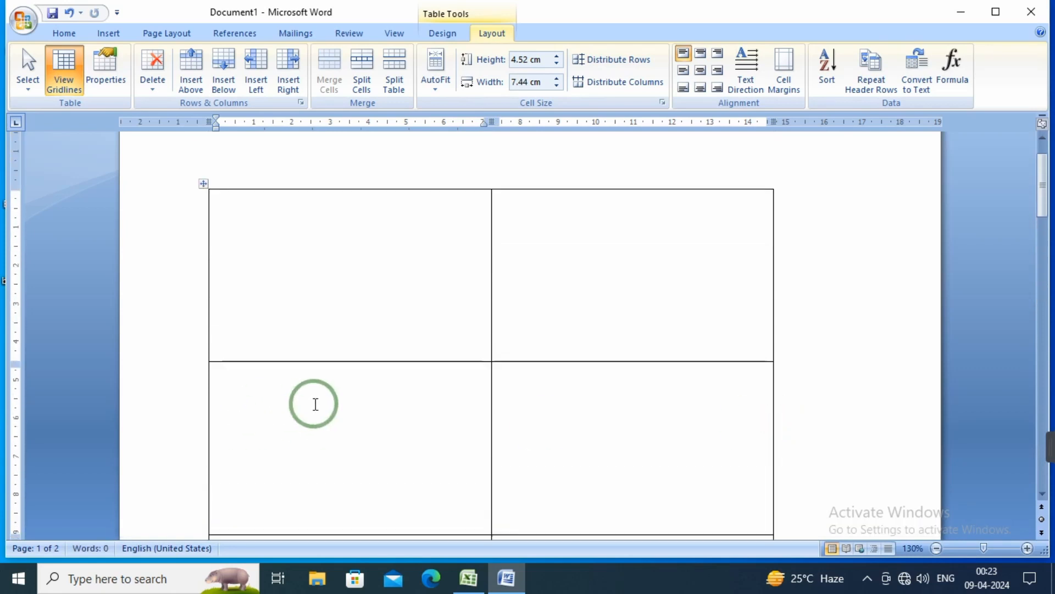
# Shade the whole table with a light blue theme color
pyautogui.click(245, 273)
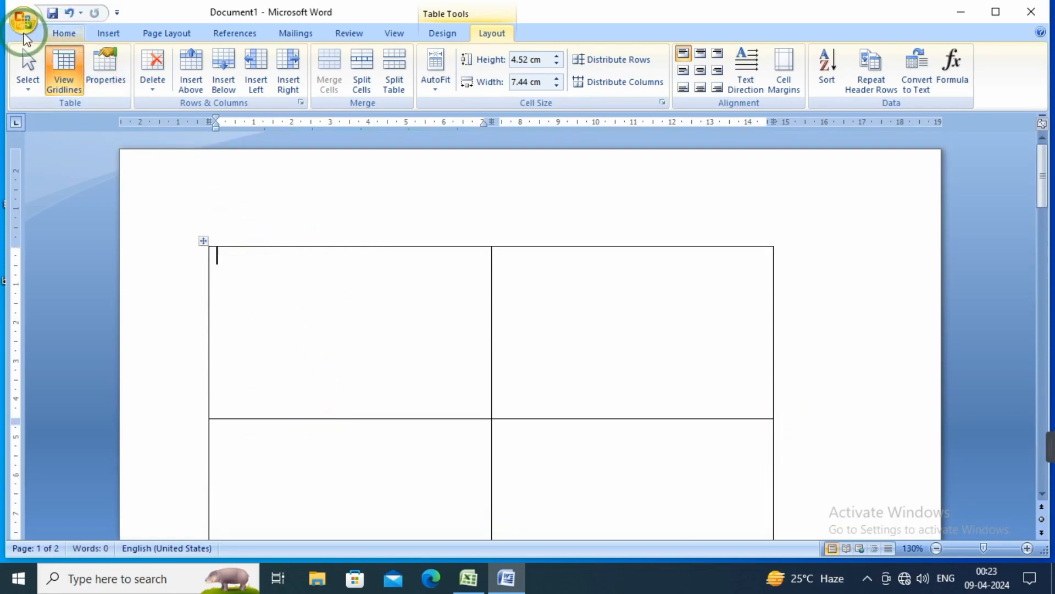
pyautogui.click(62, 33)
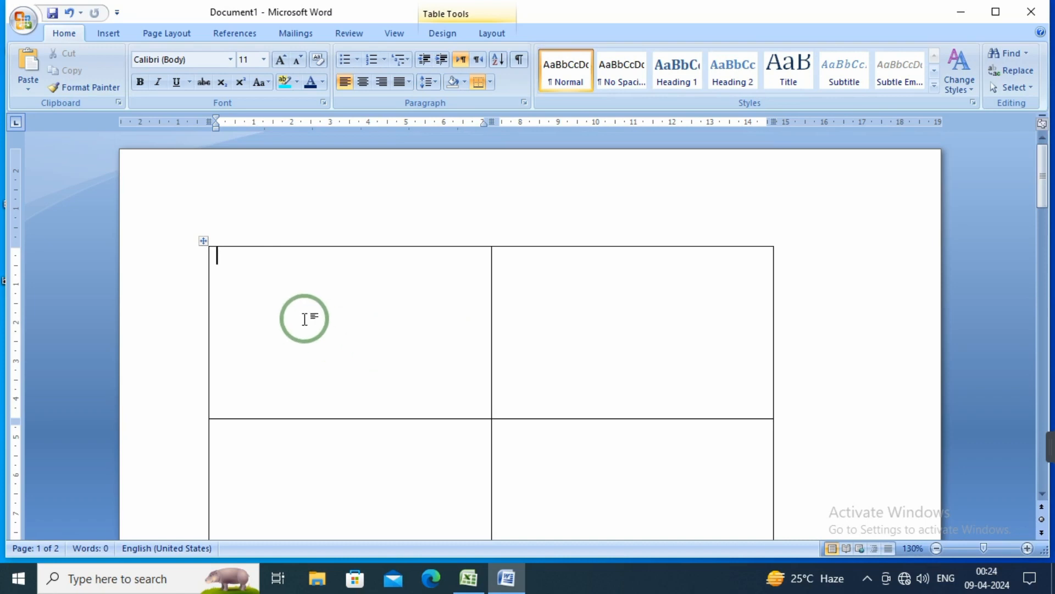
pyautogui.click(204, 243)
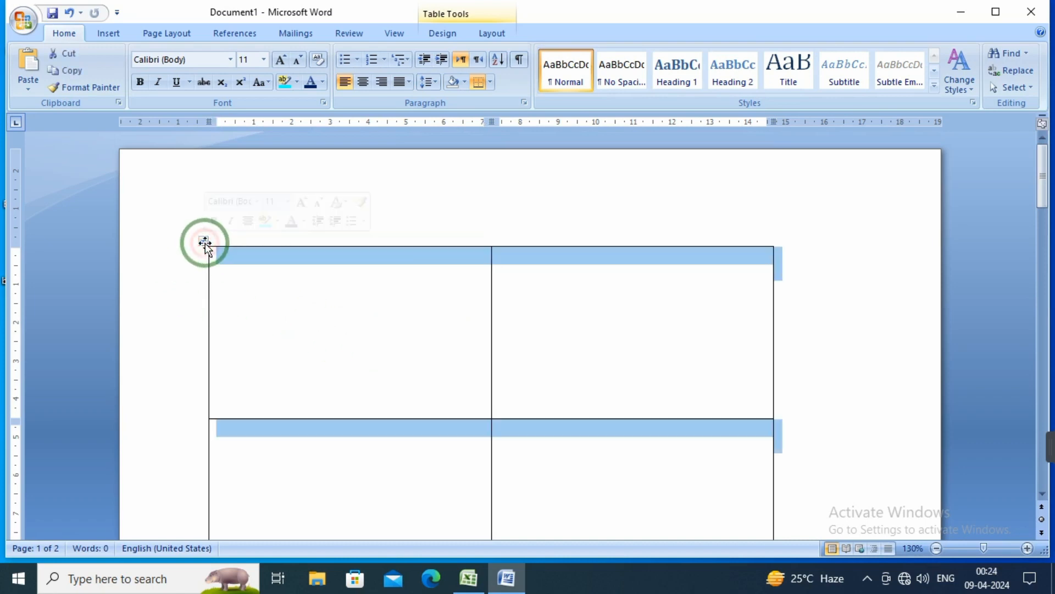
pyautogui.doubleClick(205, 242)
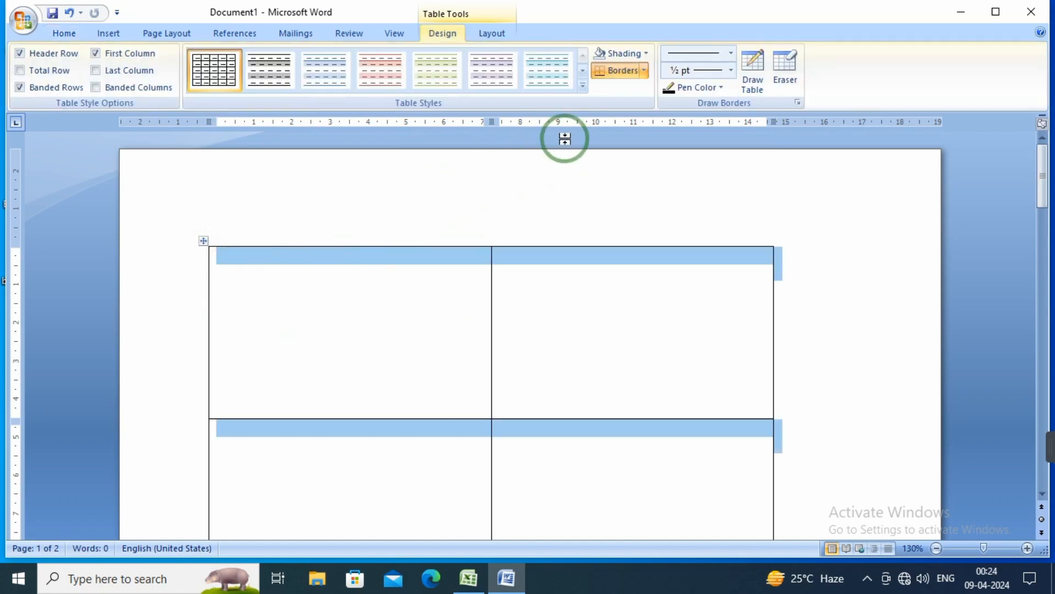
pyautogui.click(647, 55)
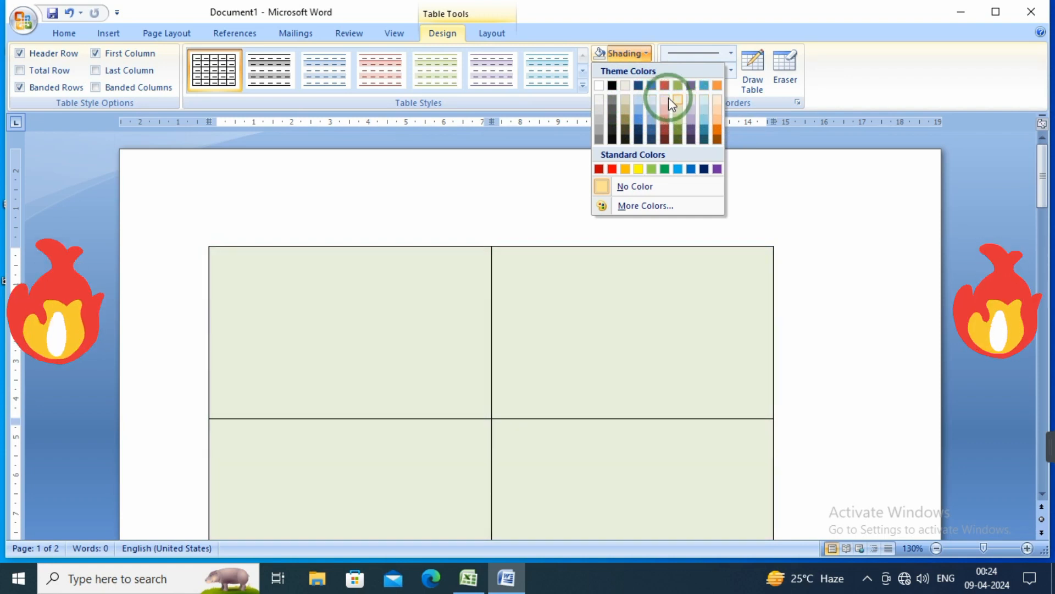
pyautogui.click(644, 98)
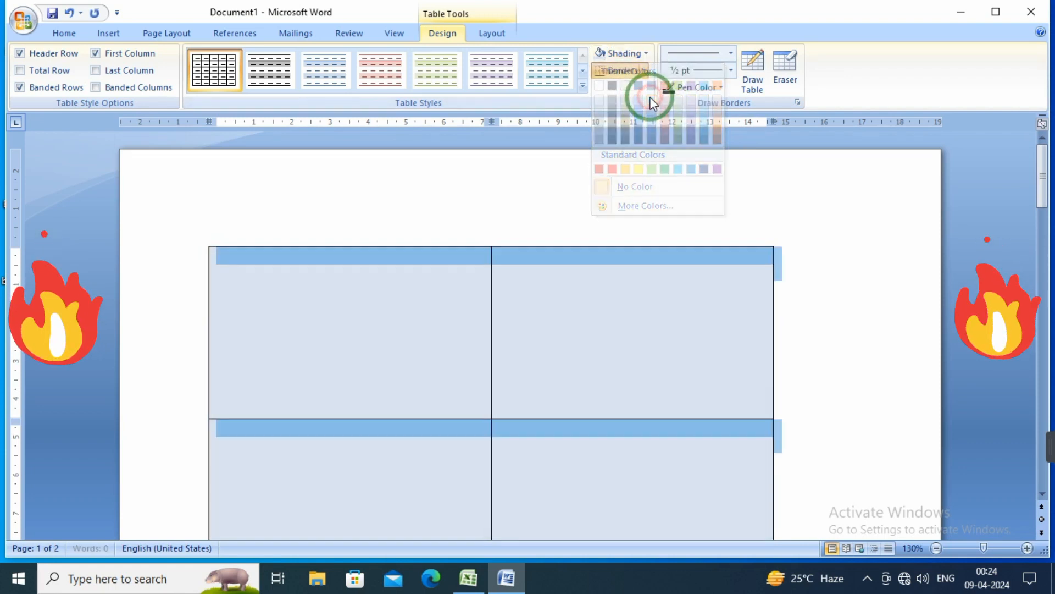
pyautogui.click(297, 346)
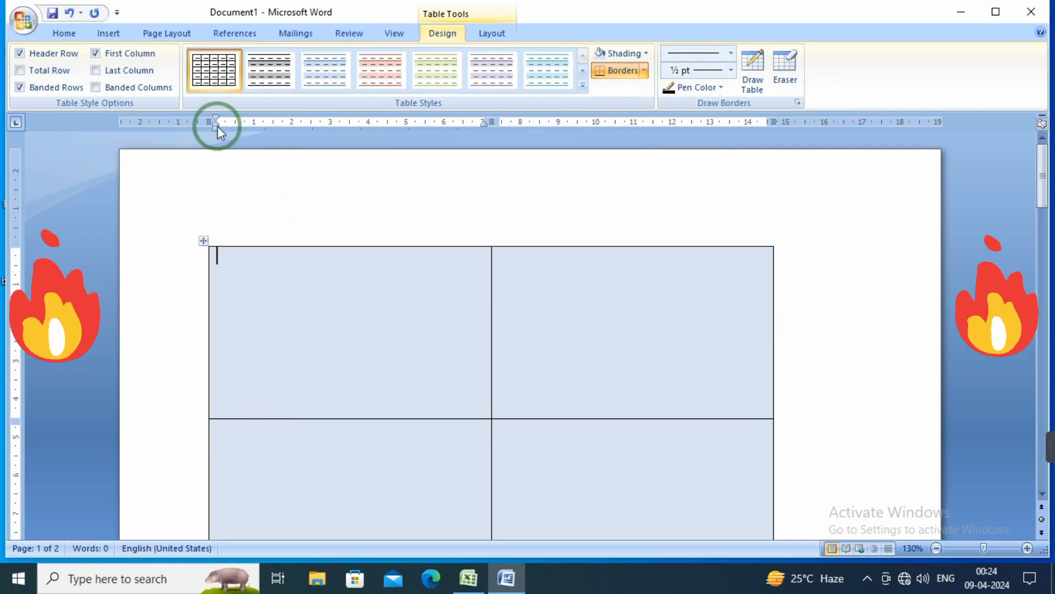
# Draw a rectangle about 6.87 cm wide and 1.02 cm high along the top of the table's first cell and align it to center
pyautogui.click(108, 34)
pyautogui.click(242, 88)
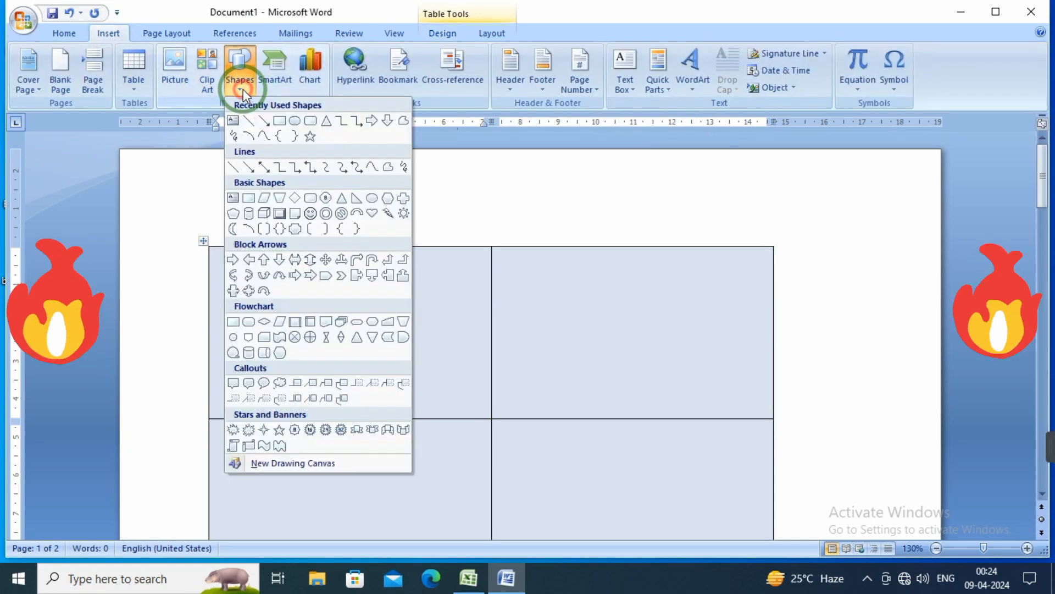
pyautogui.click(282, 127)
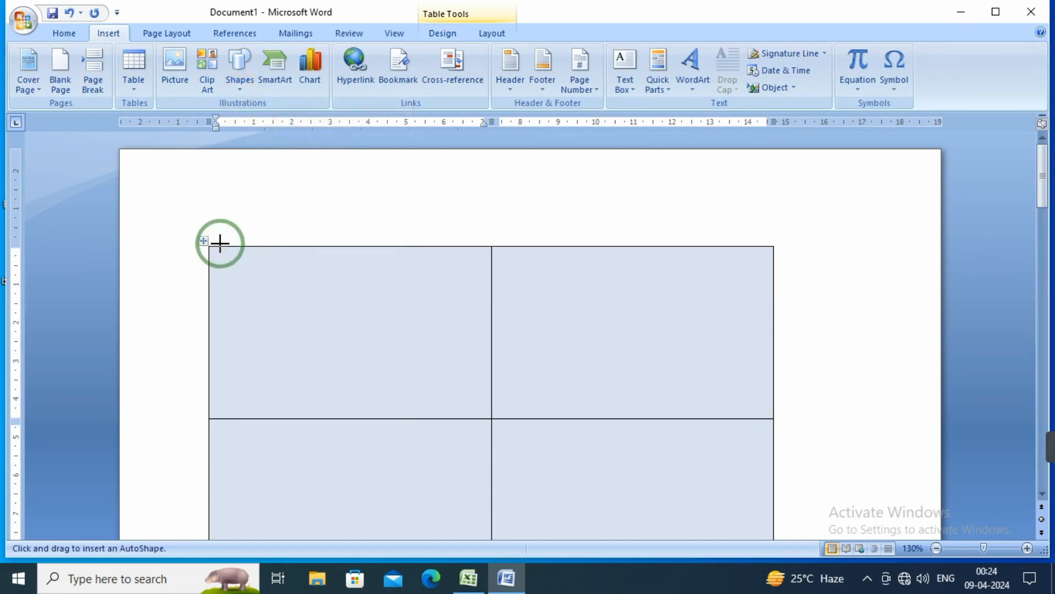
pyautogui.moveTo(221, 248)
pyautogui.mouseDown()
pyautogui.moveTo(229, 262)
pyautogui.moveTo(483, 287)
pyautogui.mouseUp()
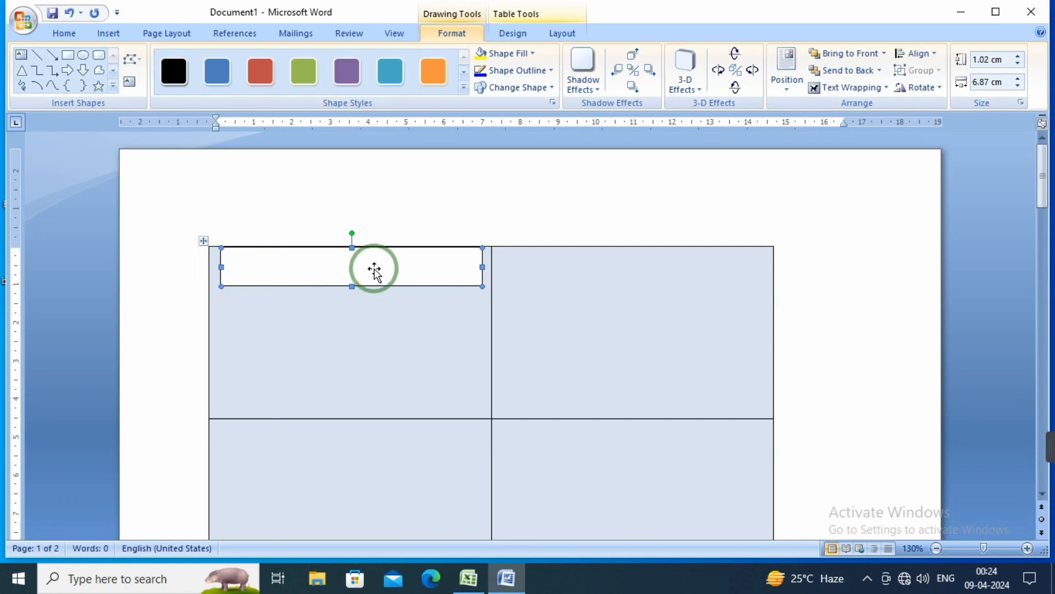
pyautogui.click(936, 55)
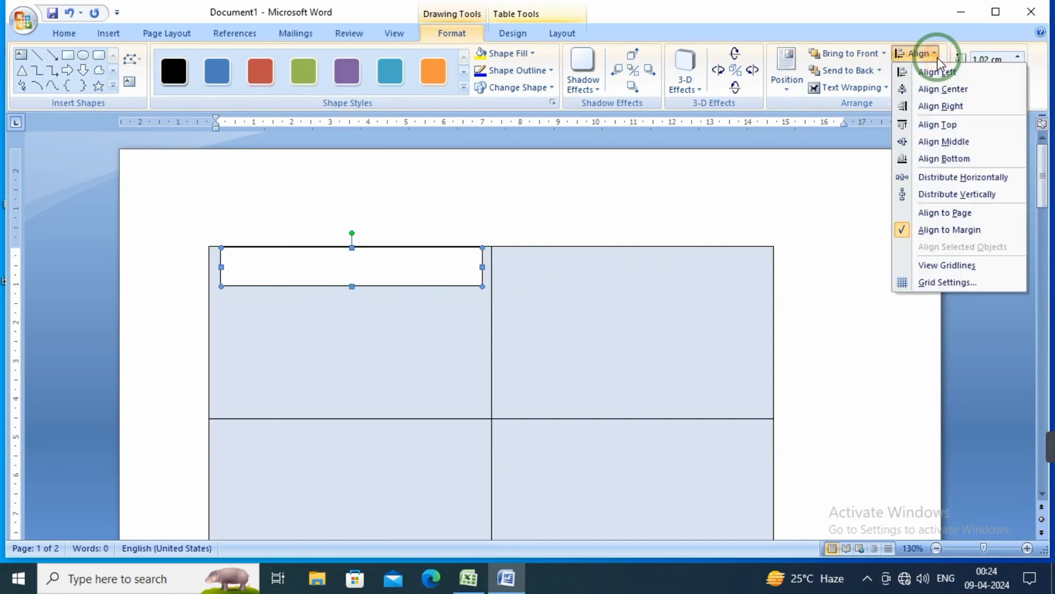
pyautogui.click(940, 89)
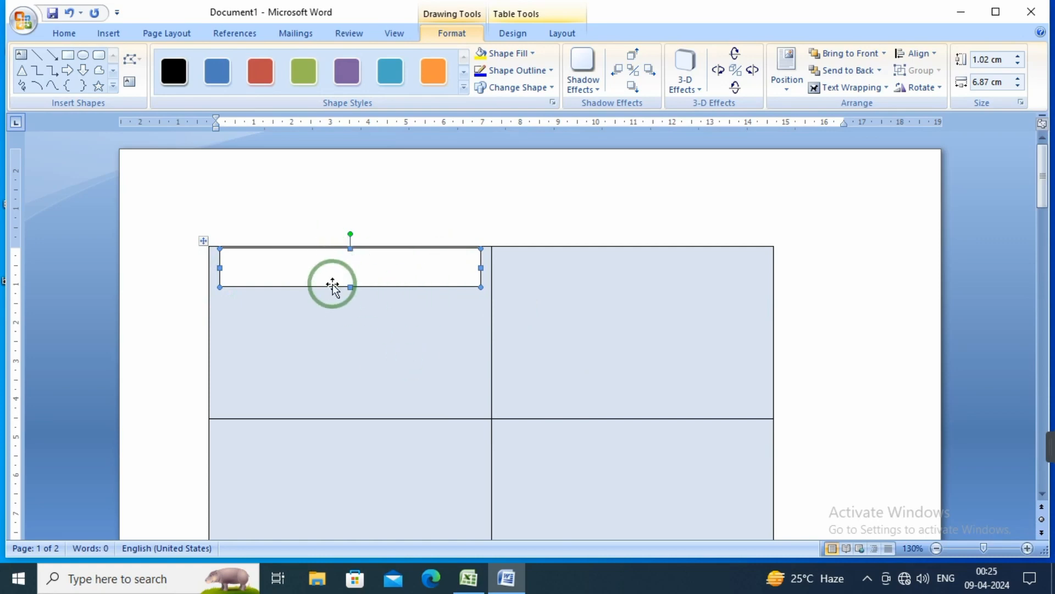
# Add the text "SUNRISE SCHOOL" to the rectangle and format it in dark blue and bold
pyautogui.rightClick(341, 272)
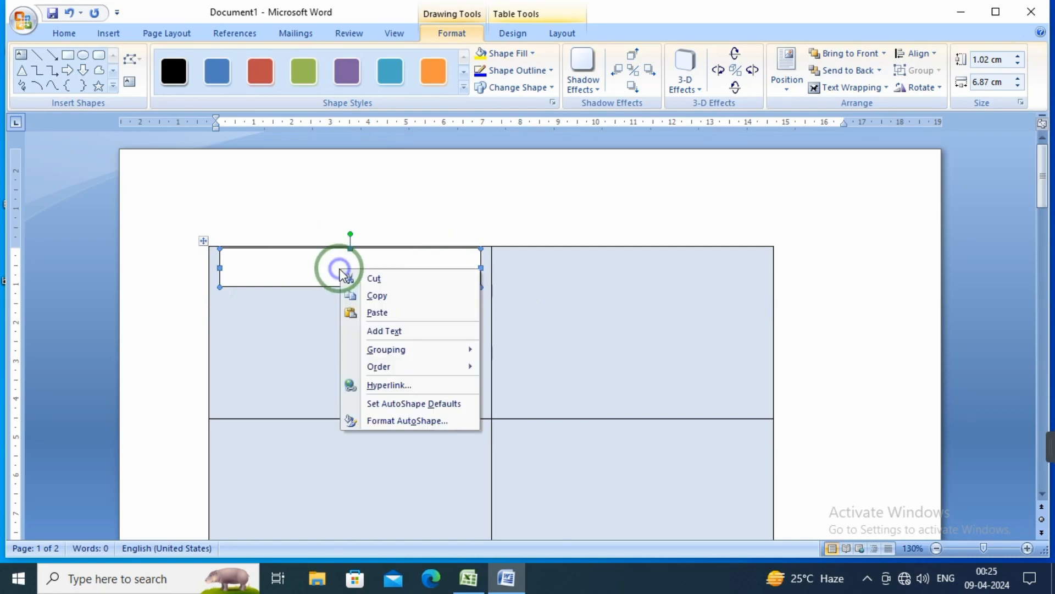
pyautogui.click(379, 332)
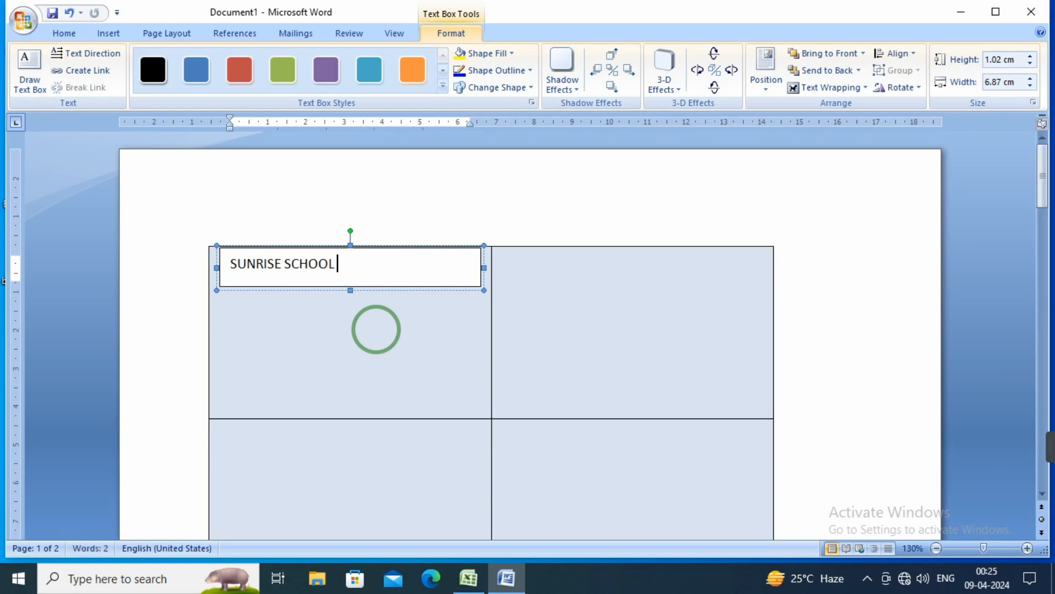
pyautogui.moveTo(336, 263); pyautogui.dragTo(239, 267)
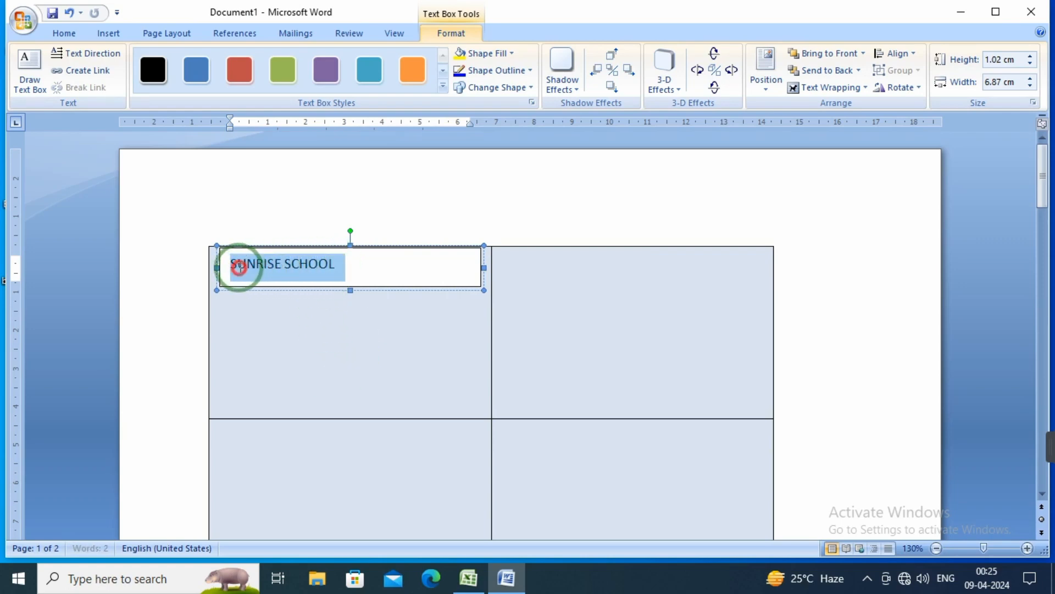
pyautogui.click(64, 33)
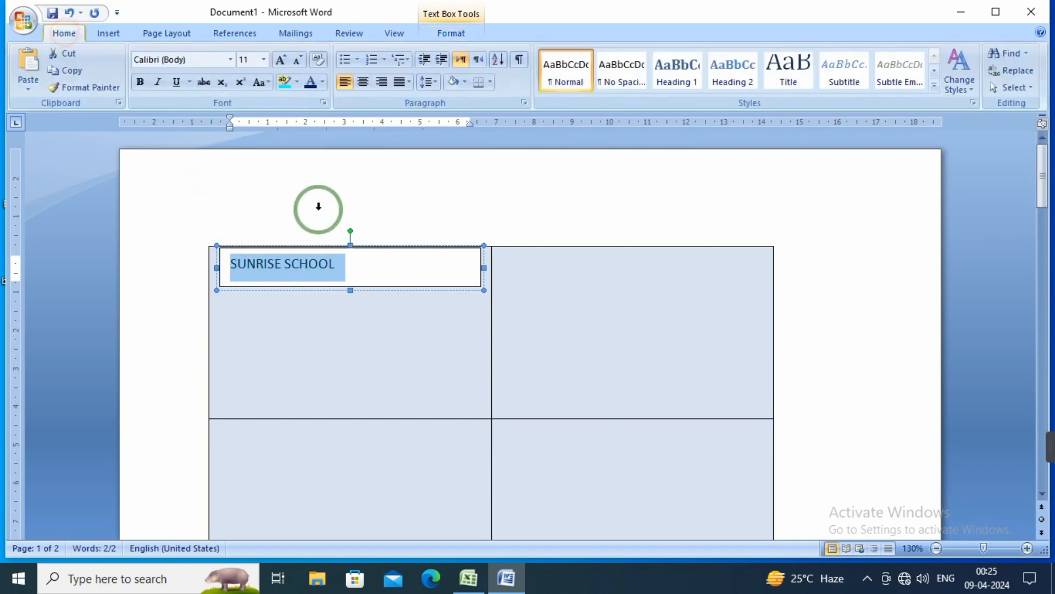
pyautogui.click(311, 83)
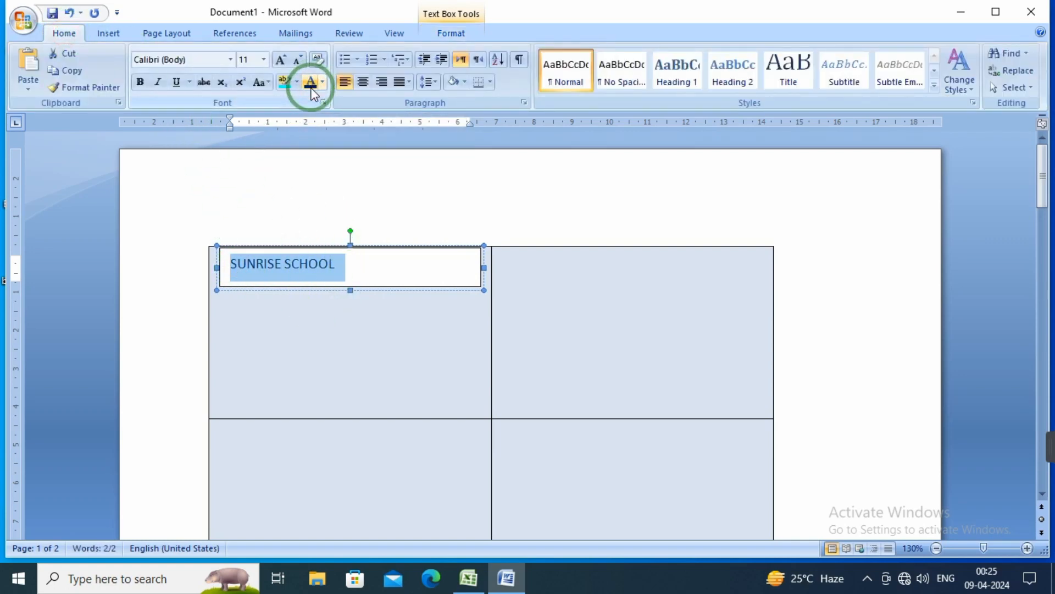
pyautogui.click(141, 82)
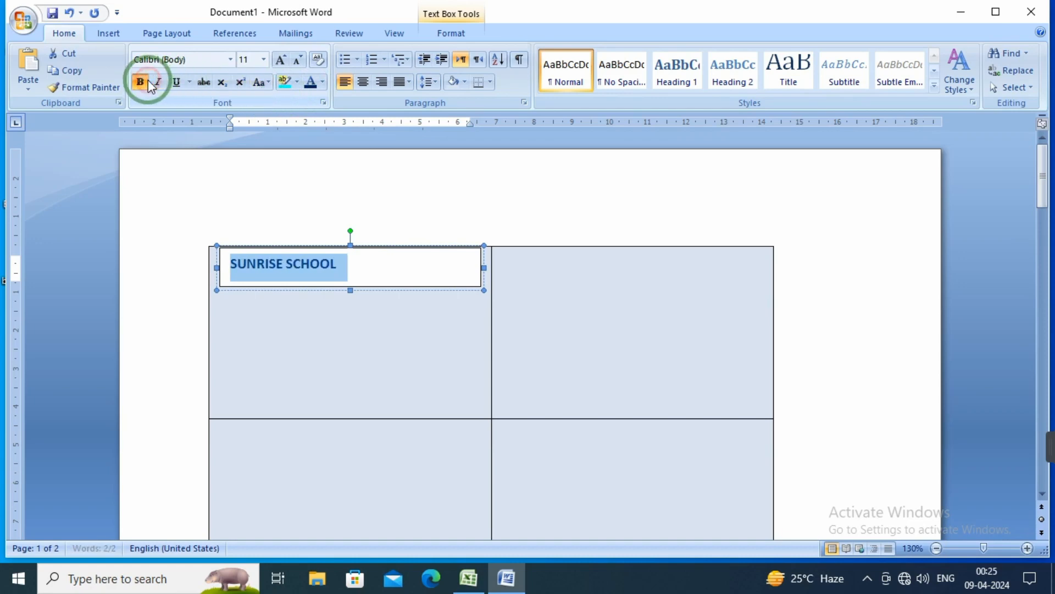
# Center "SUNRISE SCHOOL" at font size 12 and add the line "AMBEDKAR NAGAR" below it, enlarging the text box downward
pyautogui.click(281, 60)
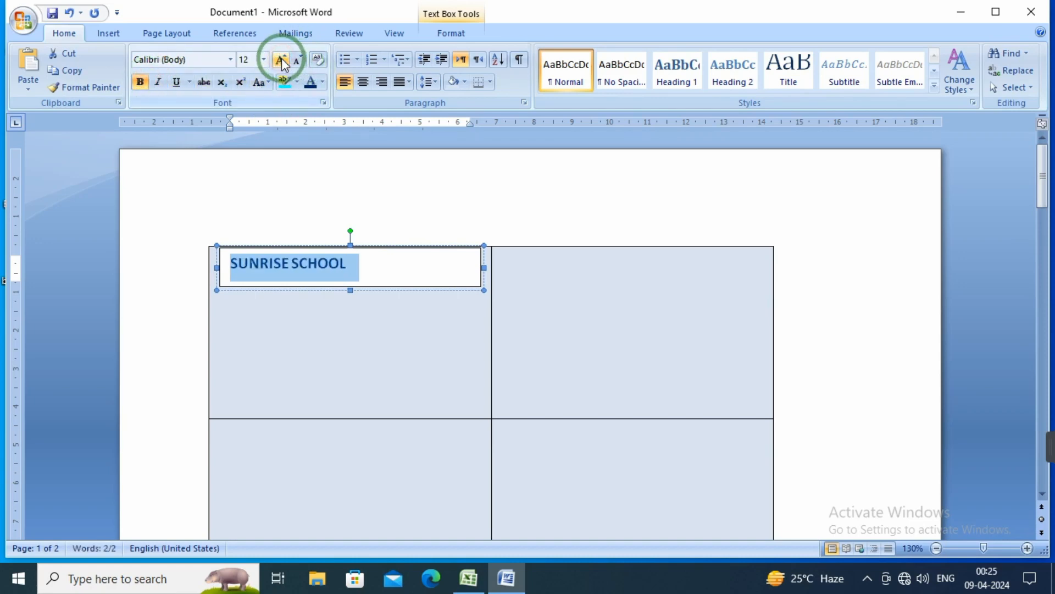
pyautogui.click(365, 84)
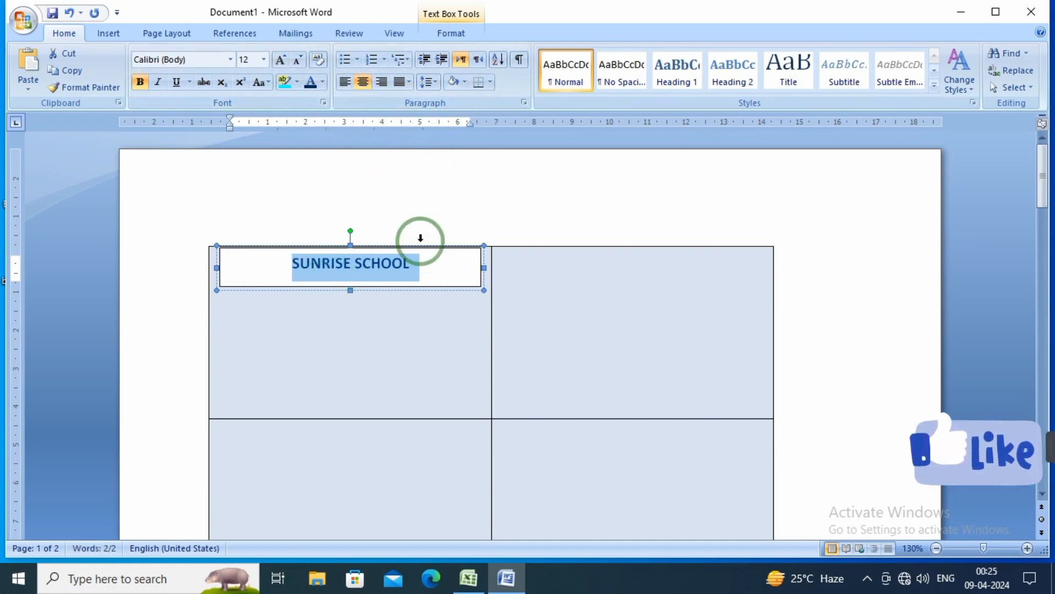
pyautogui.click(420, 264)
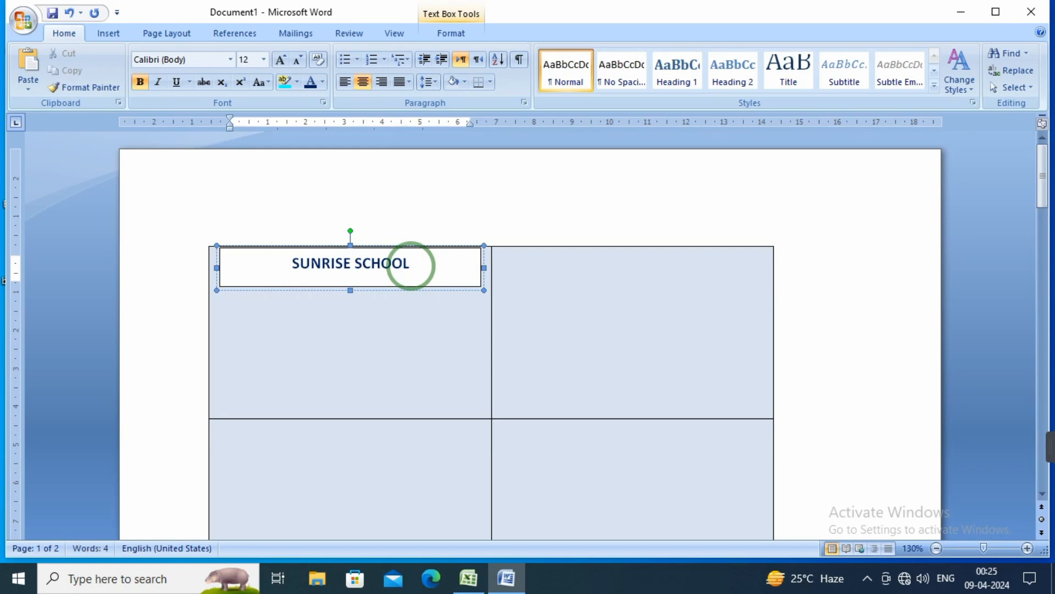
pyautogui.moveTo(350, 289); pyautogui.dragTo(350, 356)
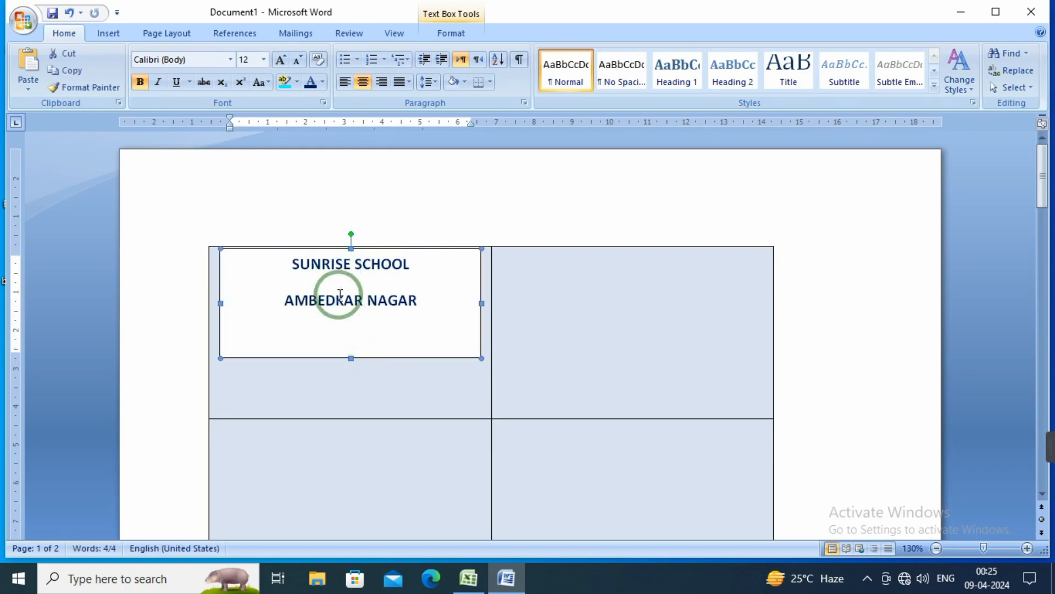
# Remove the space after paragraphs for both header lines
pyautogui.moveTo(292, 258); pyautogui.dragTo(398, 292)
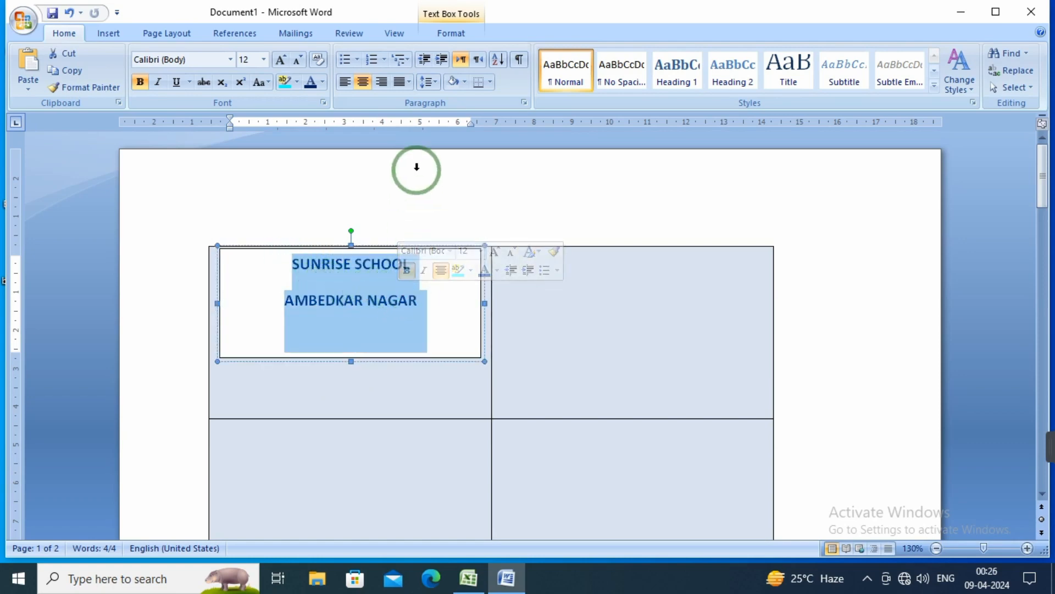
pyautogui.click(434, 82)
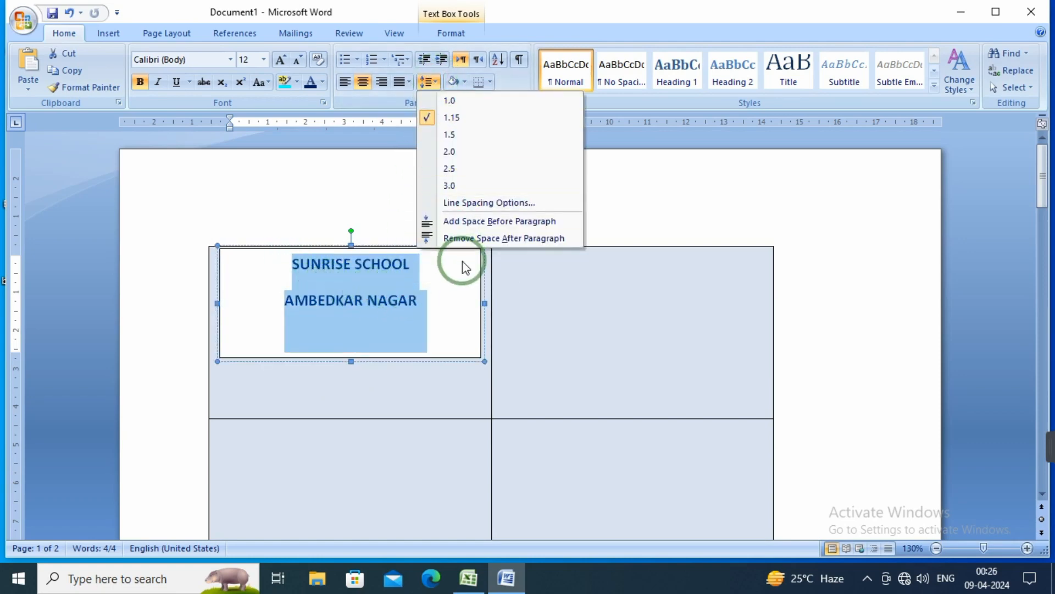
pyautogui.click(464, 246)
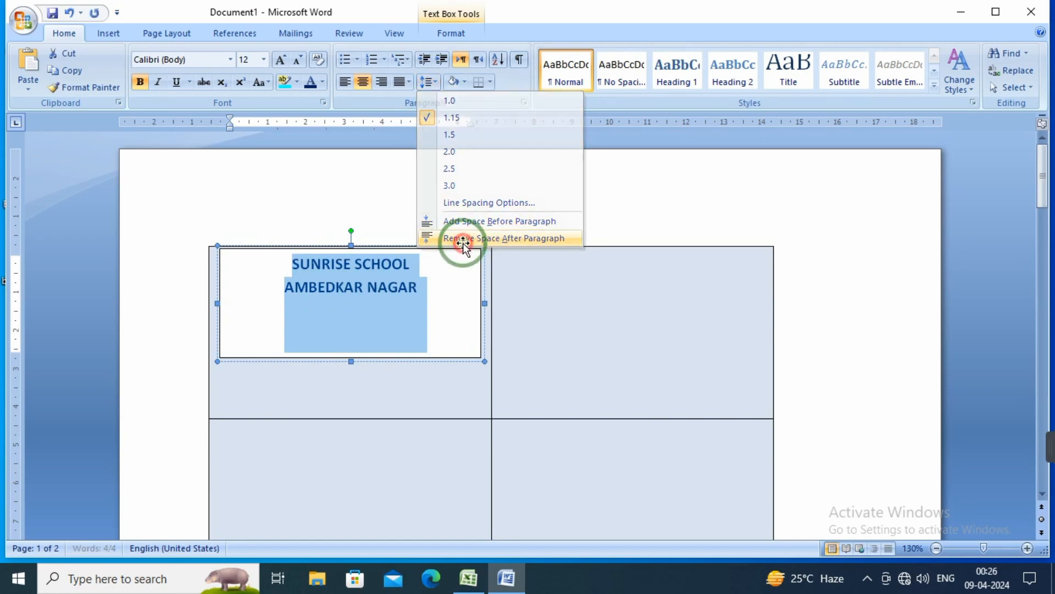
# Set the line spacing of both header lines to Multiple at 0.5
pyautogui.click(424, 83)
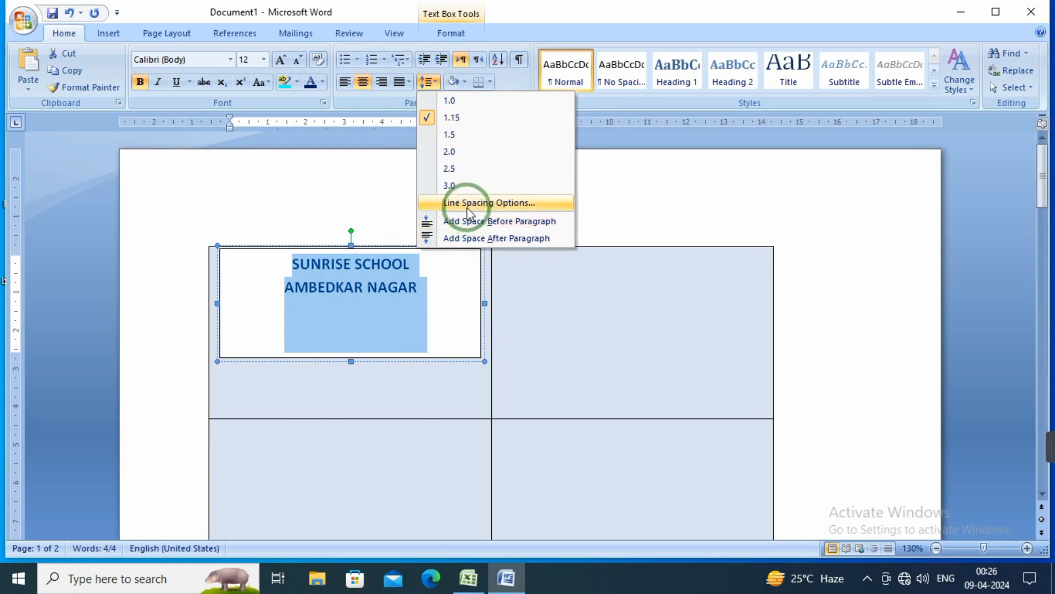
pyautogui.click(475, 204)
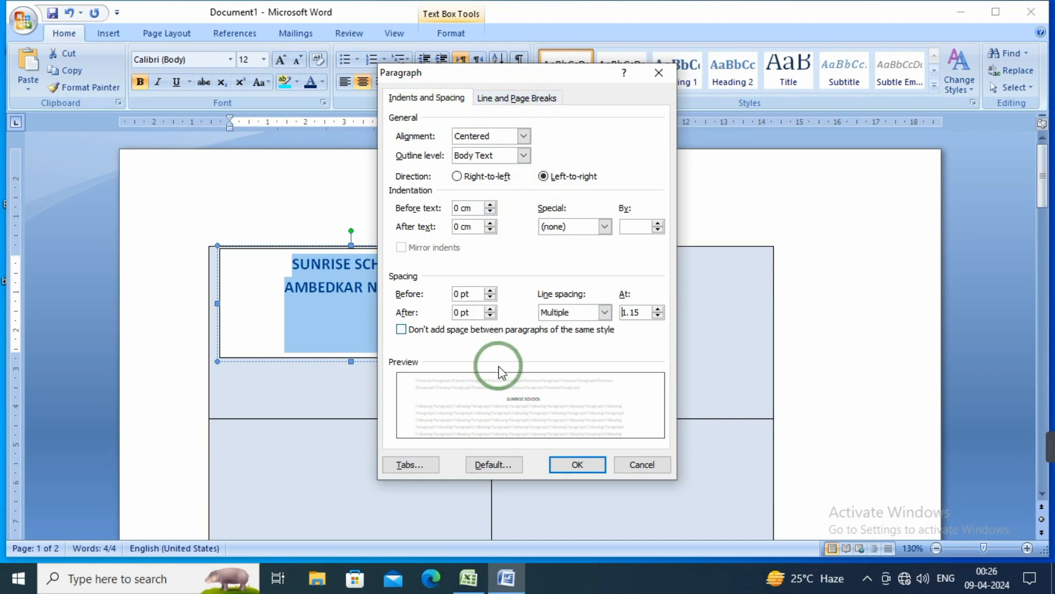
pyautogui.click(658, 316)
pyautogui.click(658, 316)
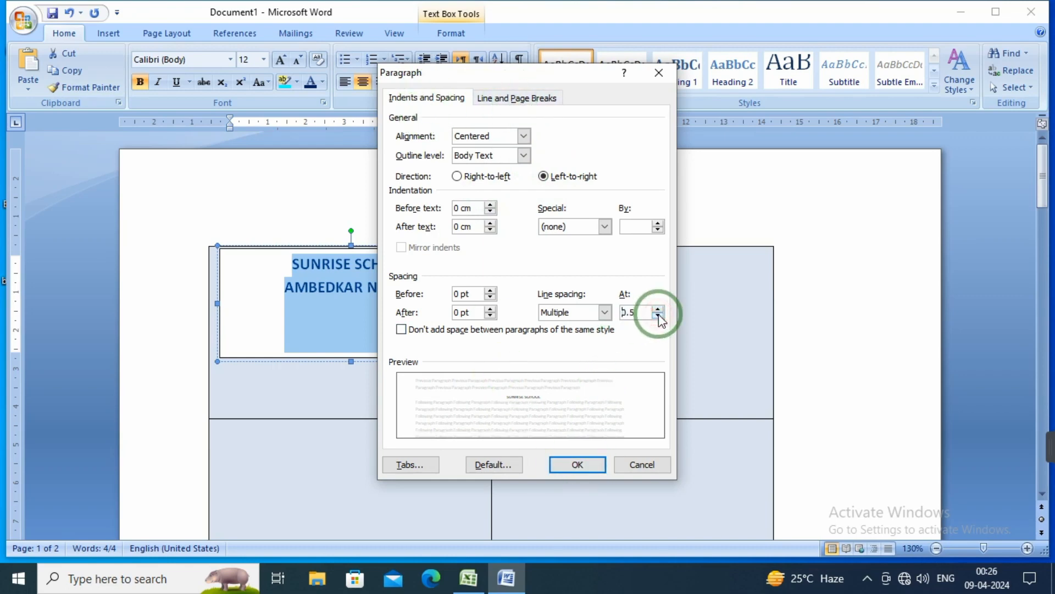
pyautogui.click(579, 465)
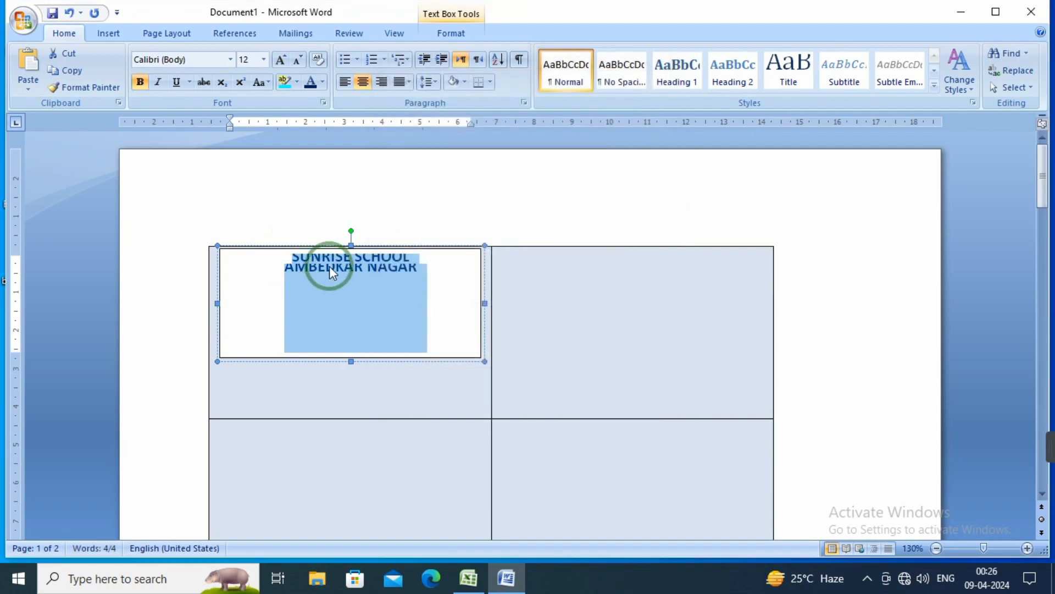
# Set the line spacing of the two header lines to Multiple at 1
pyautogui.click(437, 84)
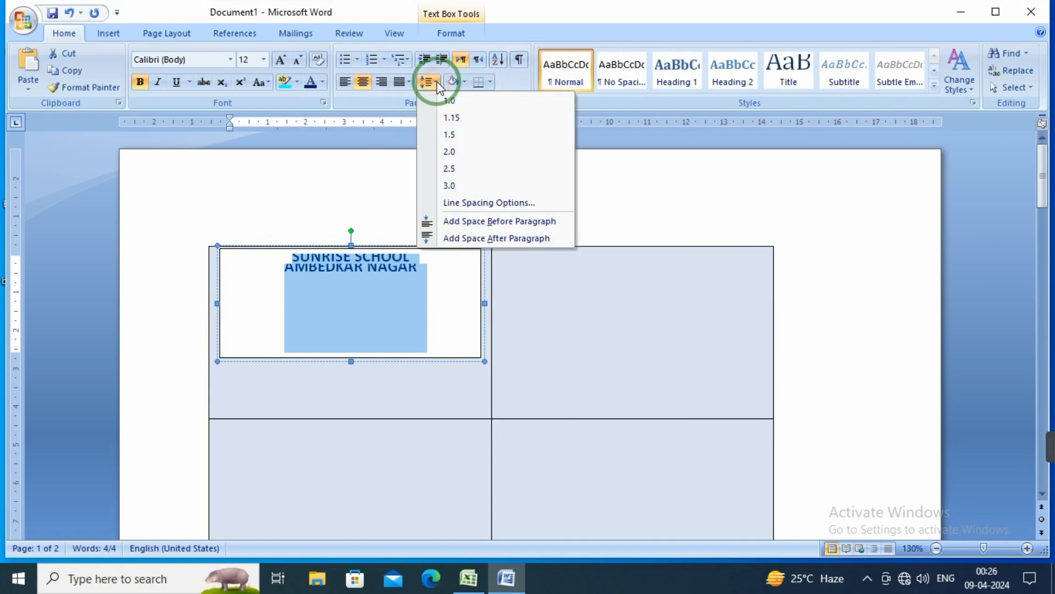
pyautogui.click(481, 204)
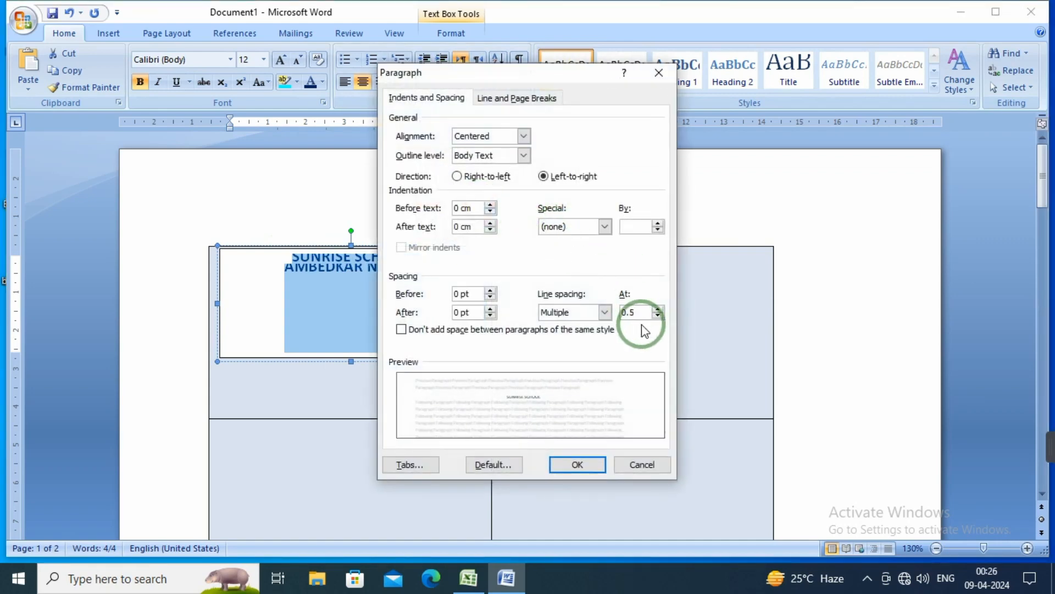
pyautogui.click(658, 309)
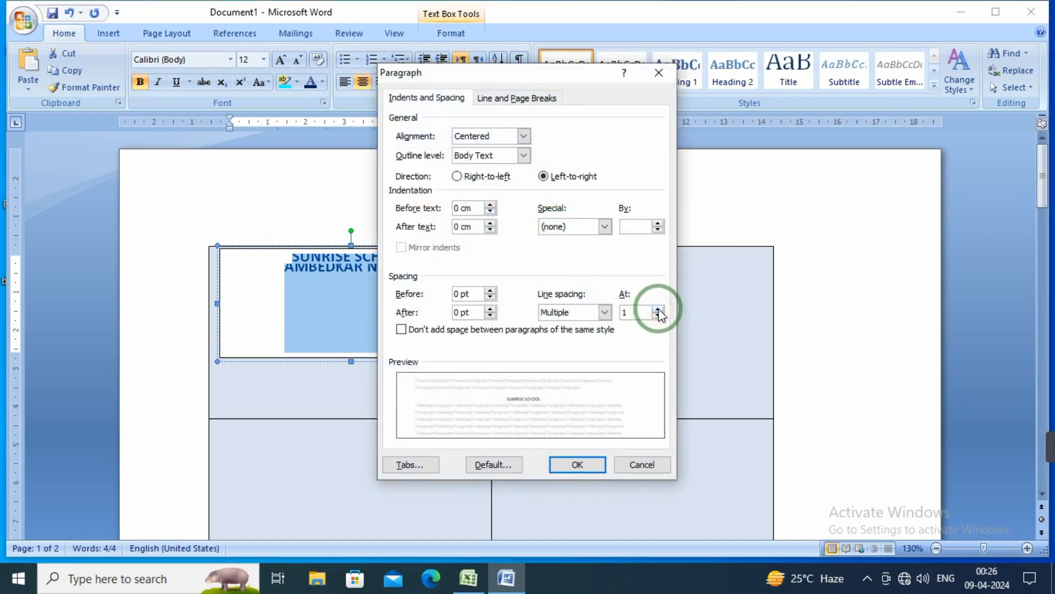
pyautogui.click(577, 465)
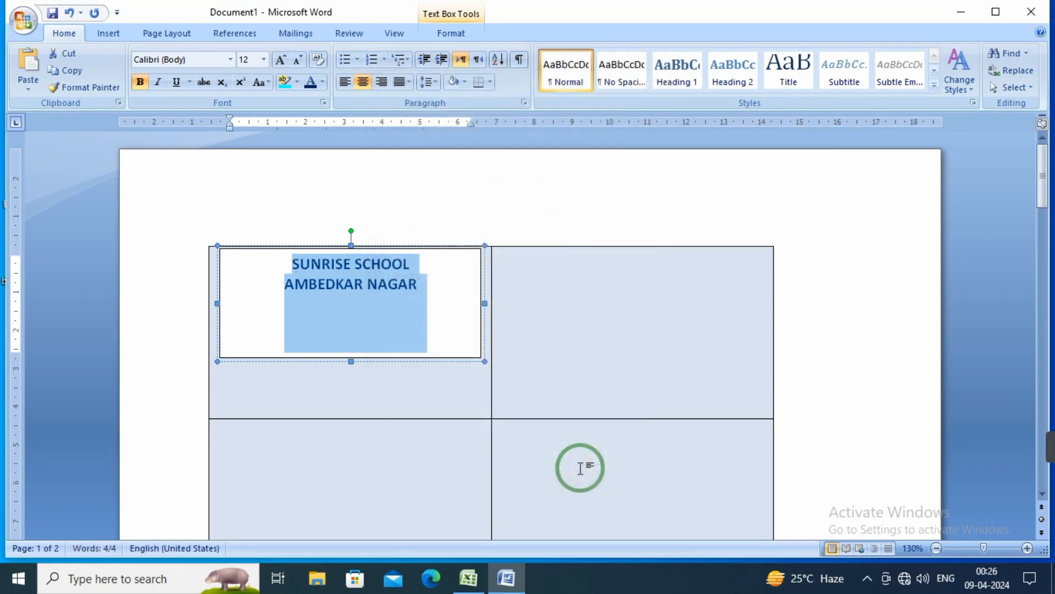
pyautogui.click(431, 312)
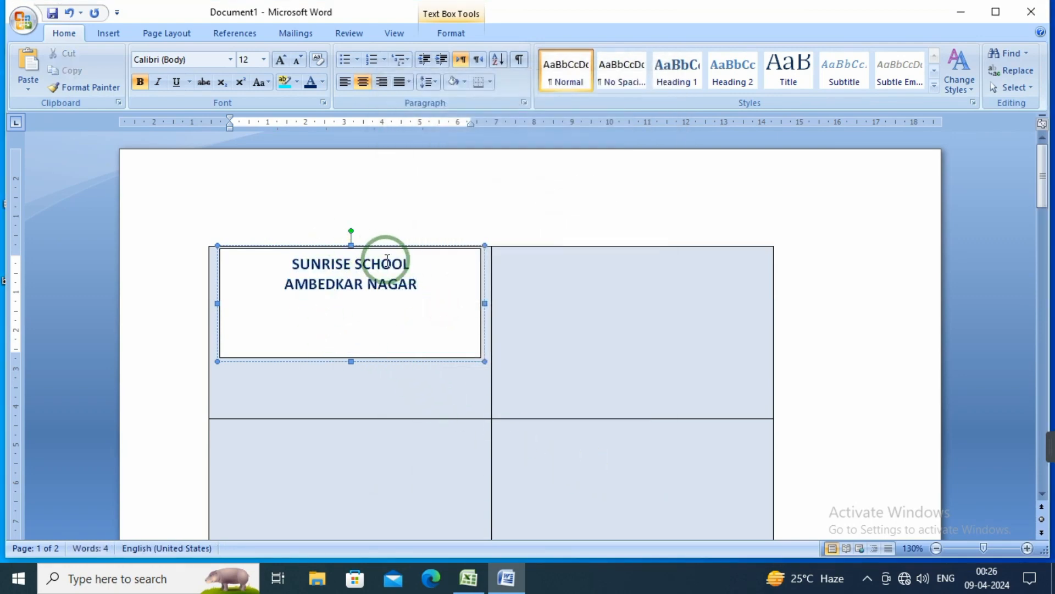
# Shrink the header text box to about 1.21 cm high so it fits its two lines
pyautogui.moveTo(350, 362); pyautogui.dragTo(356, 299)
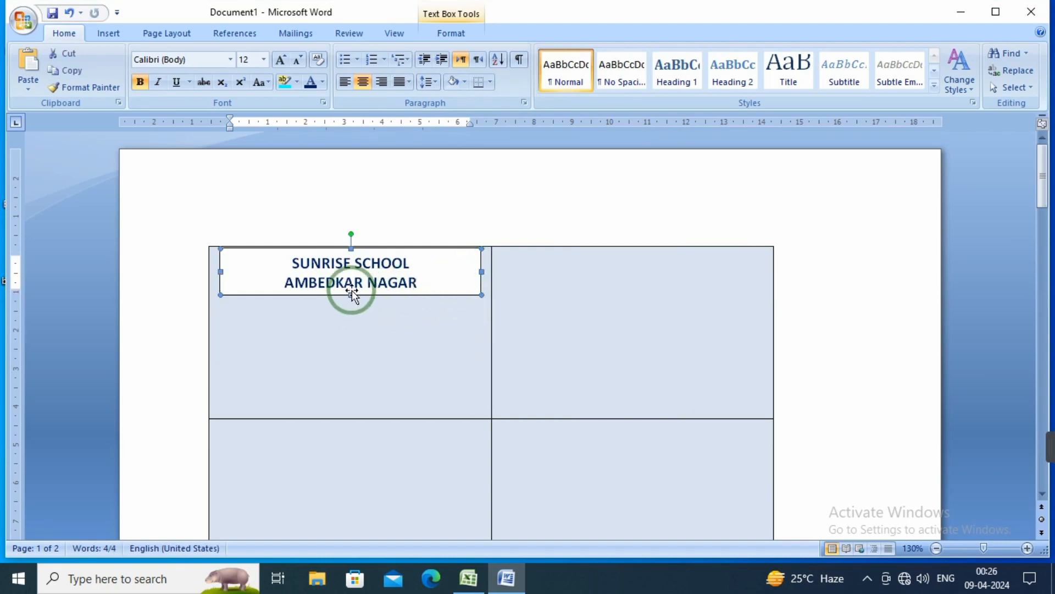
pyautogui.moveTo(352, 294); pyautogui.dragTo(351, 299)
pyautogui.click(381, 327)
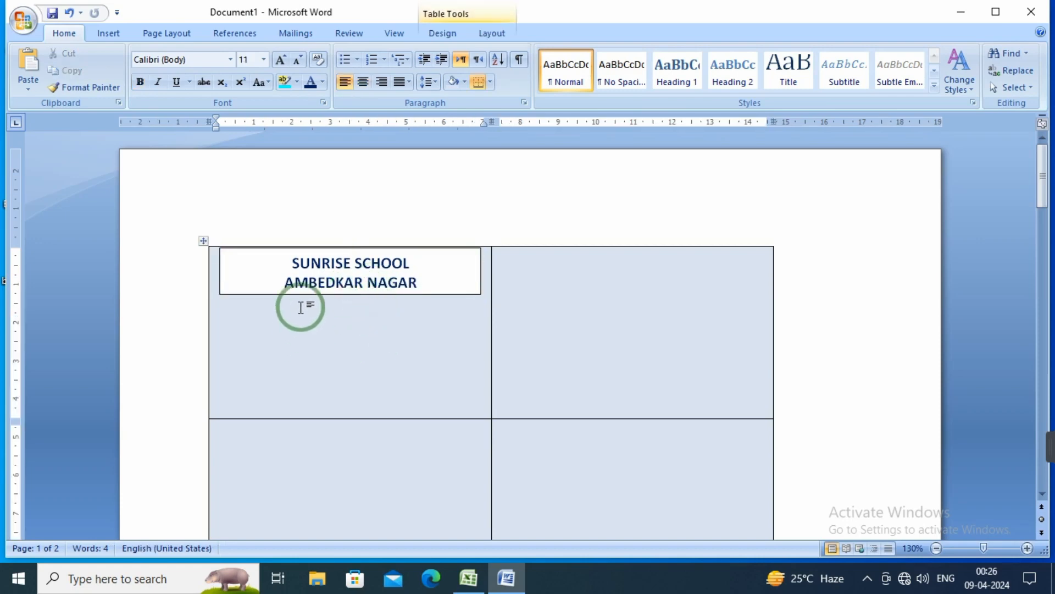
# Try "SUNRISE SCHOOL" at font size 14, and reduce it to 11
pyautogui.moveTo(291, 263); pyautogui.dragTo(397, 263)
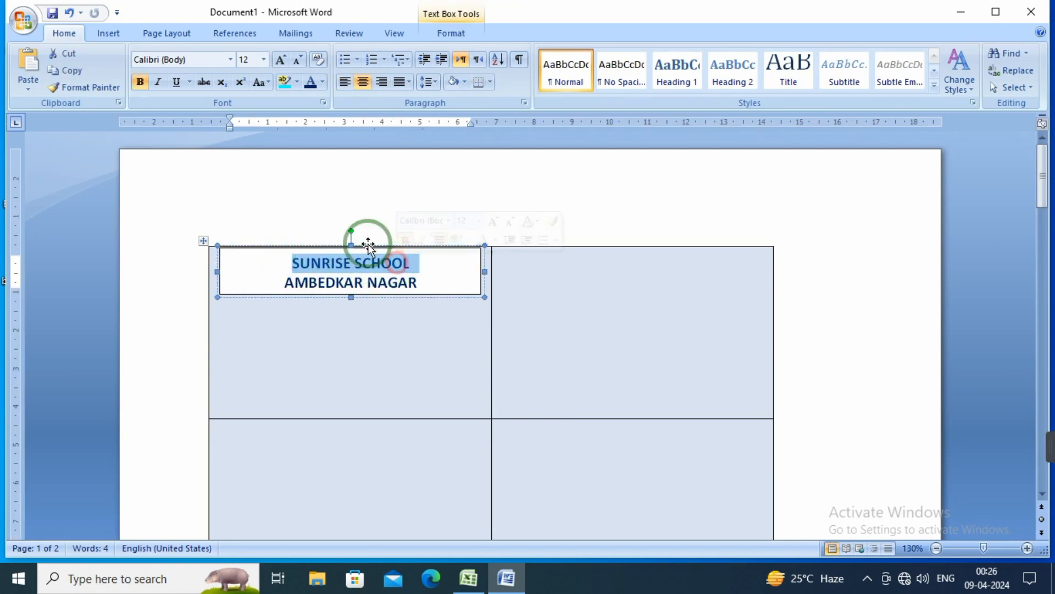
pyautogui.click(281, 61)
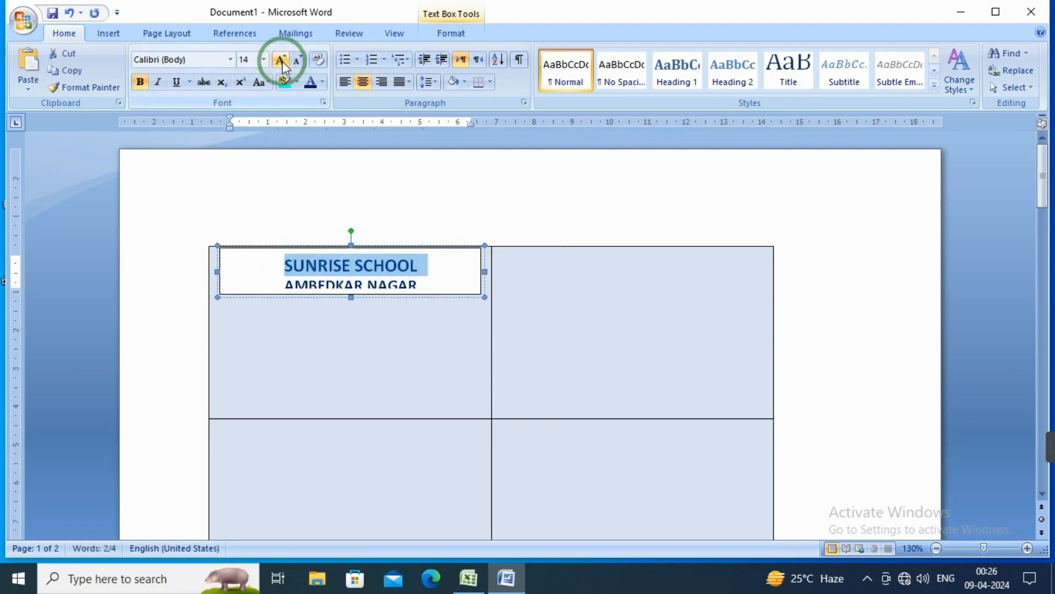
pyautogui.click(297, 59)
pyautogui.click(297, 59)
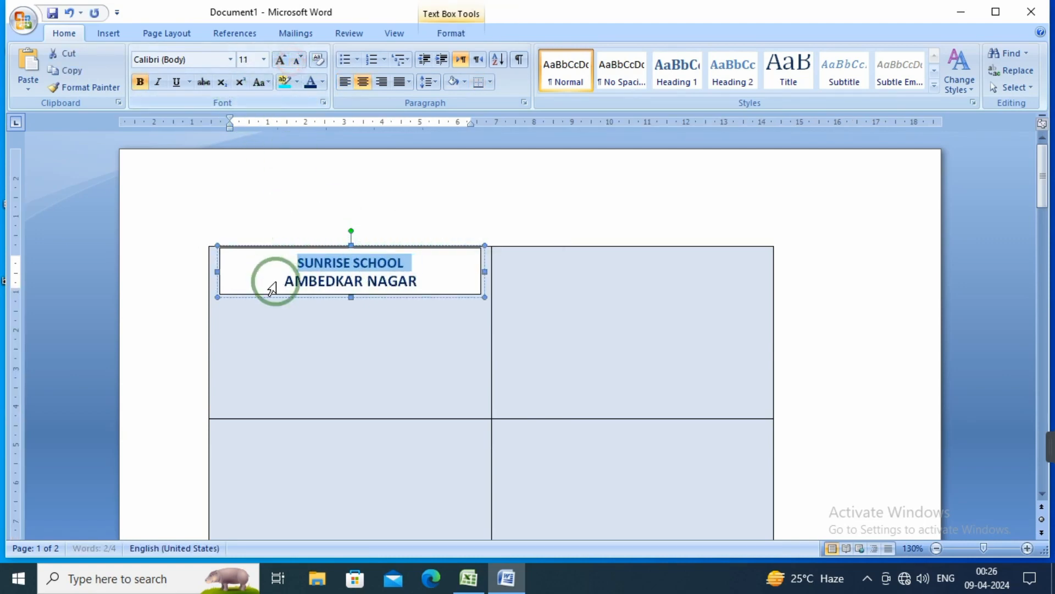
# Set "AMBEDKAR NAGAR" to font size 11 and "SUNRISE SCHOOL" to 12
pyautogui.moveTo(282, 281); pyautogui.dragTo(413, 283)
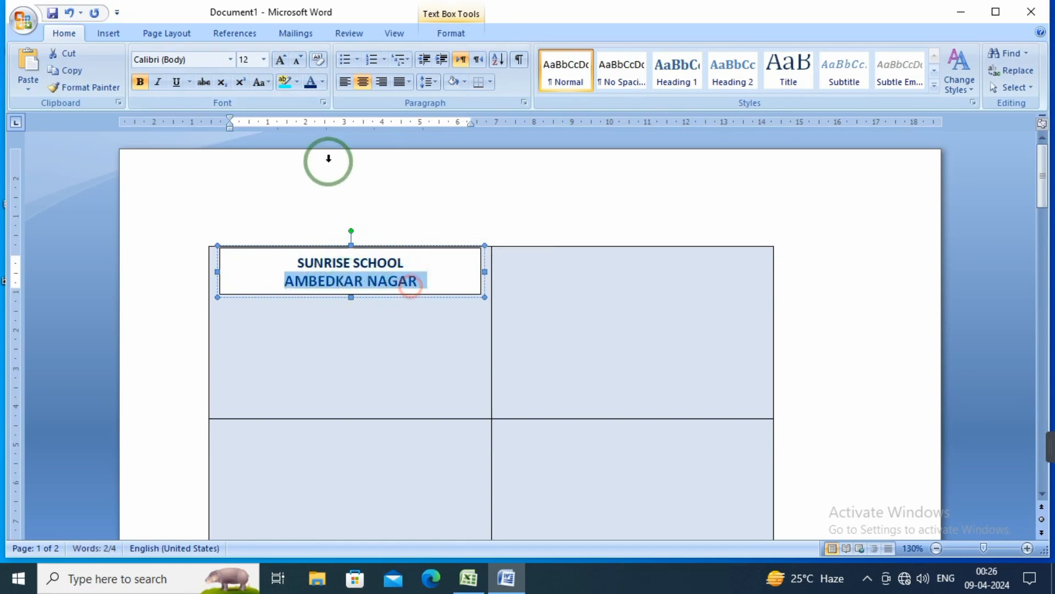
pyautogui.click(299, 60)
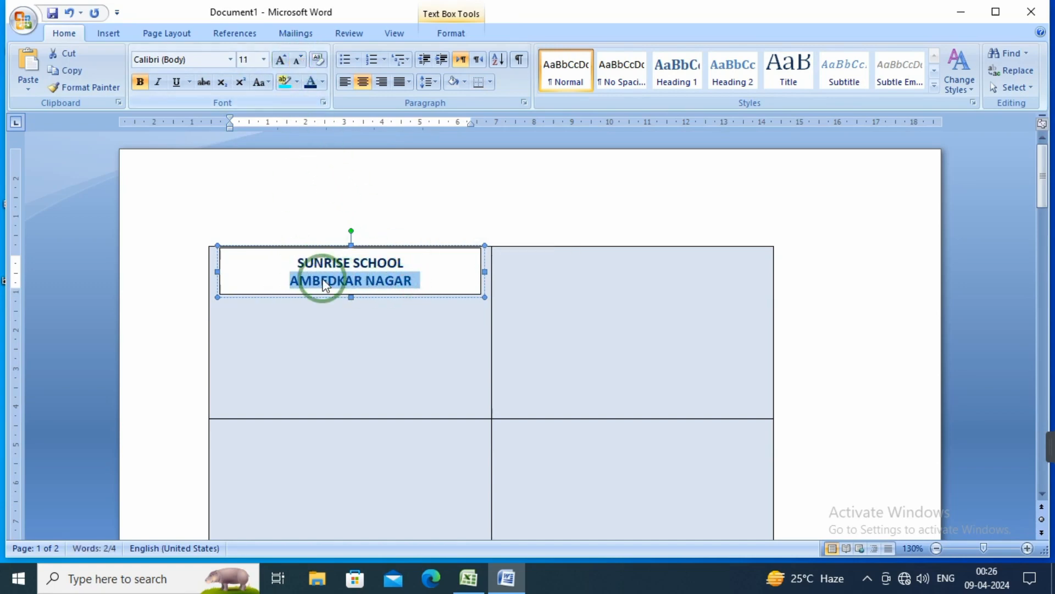
pyautogui.moveTo(403, 257); pyautogui.dragTo(292, 259)
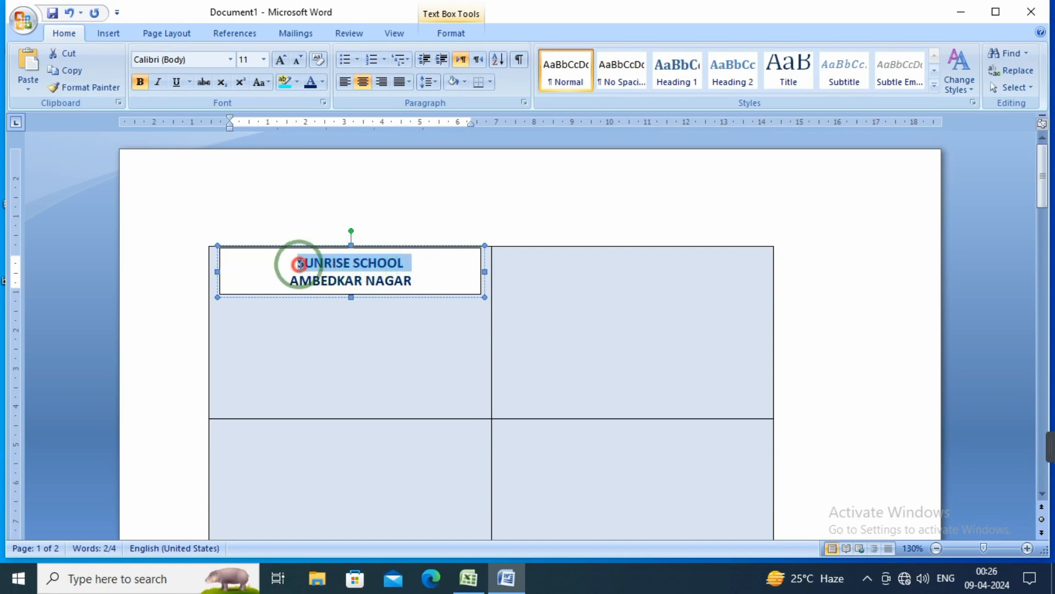
pyautogui.click(281, 60)
pyautogui.click(341, 402)
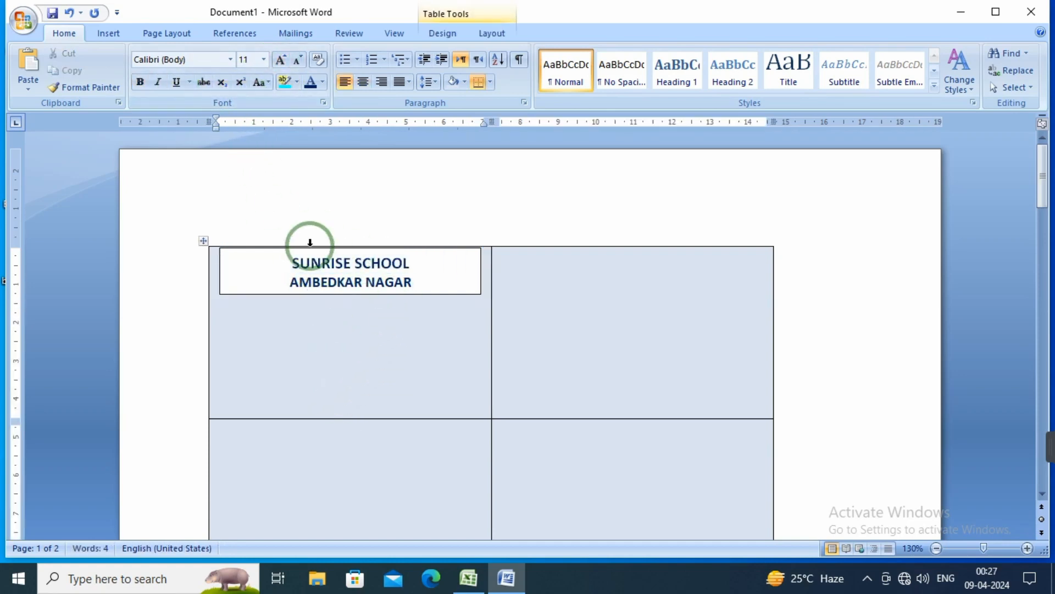
# Fill the header text box with standard yellow and remove its outline
pyautogui.doubleClick(262, 289)
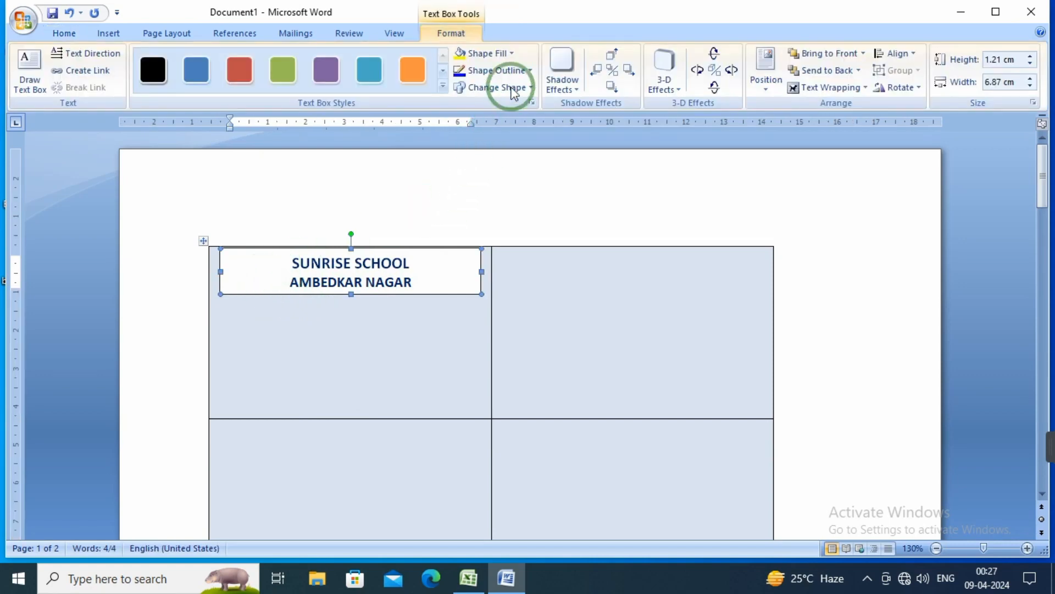
pyautogui.click(514, 53)
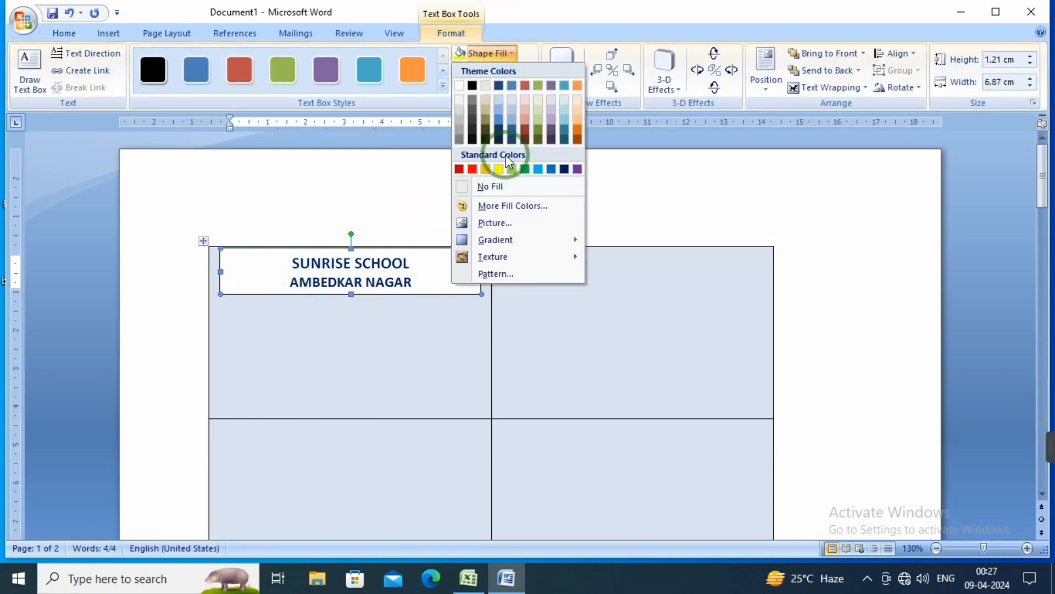
pyautogui.click(499, 168)
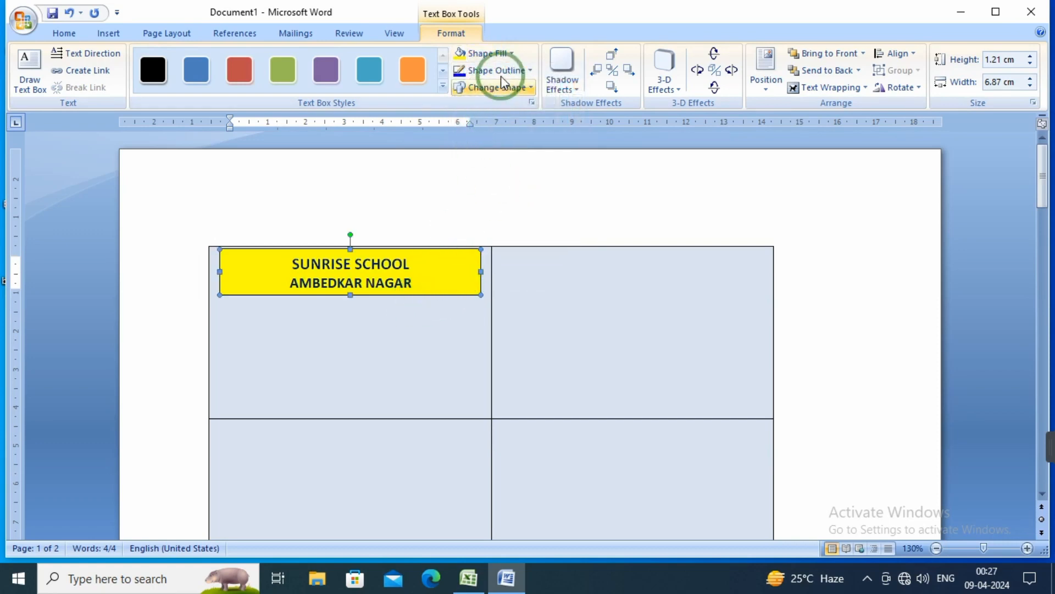
pyautogui.click(510, 53)
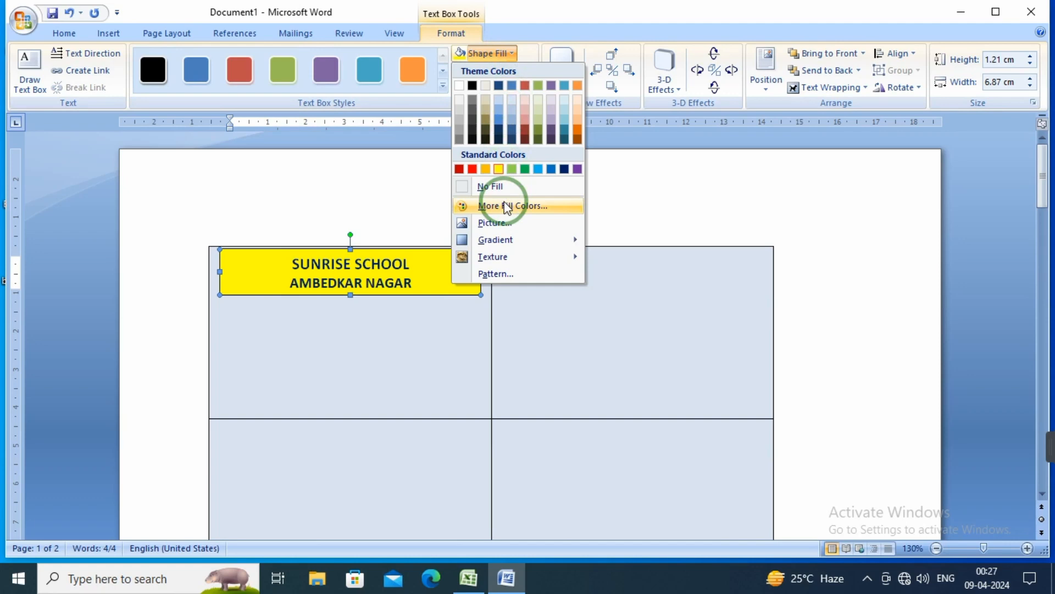
pyautogui.click(497, 52)
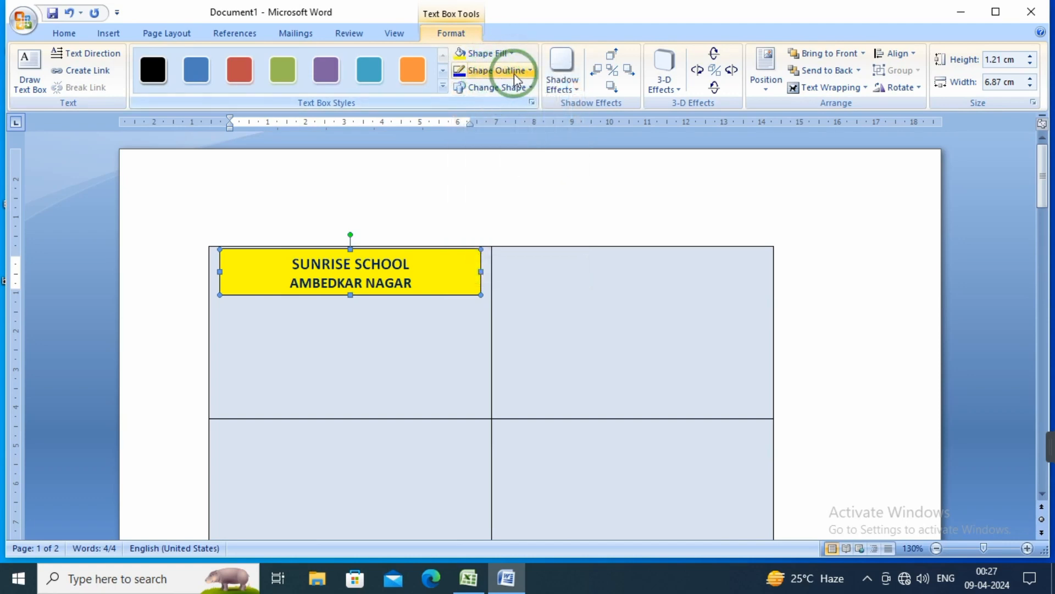
pyautogui.click(529, 72)
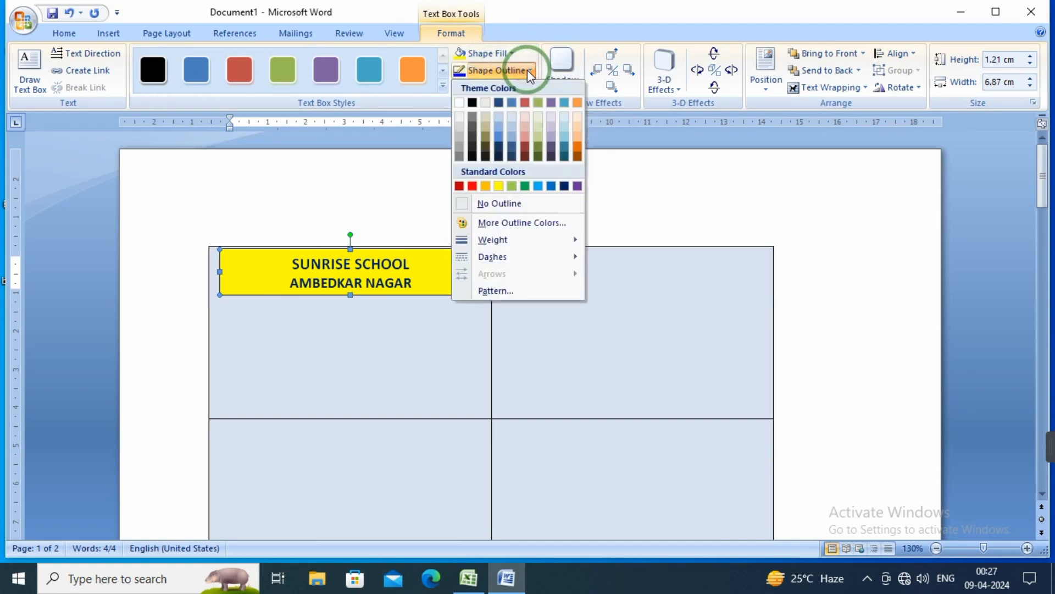
pyautogui.click(485, 205)
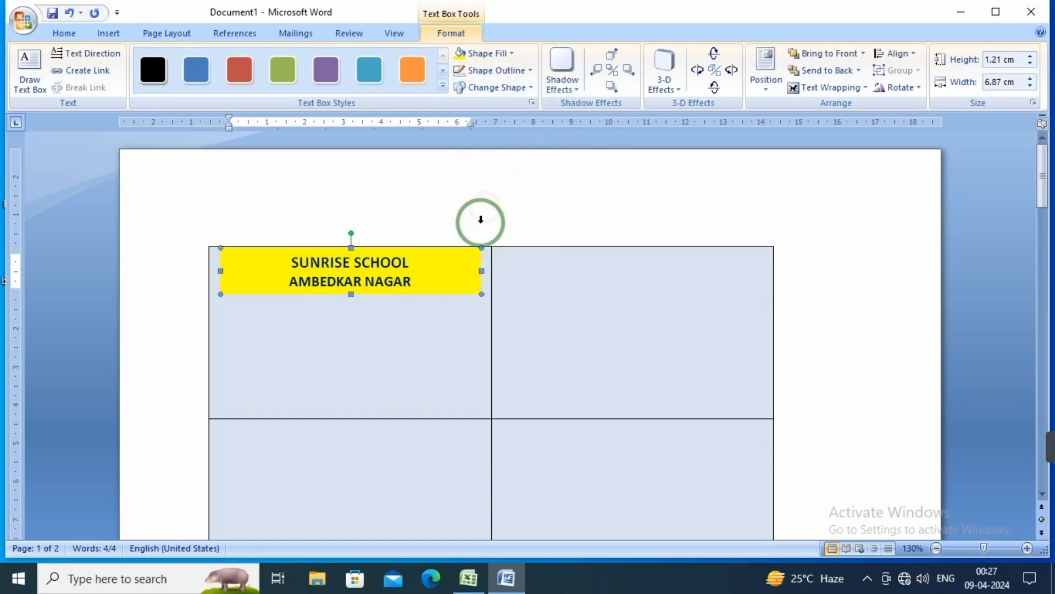
pyautogui.click(329, 328)
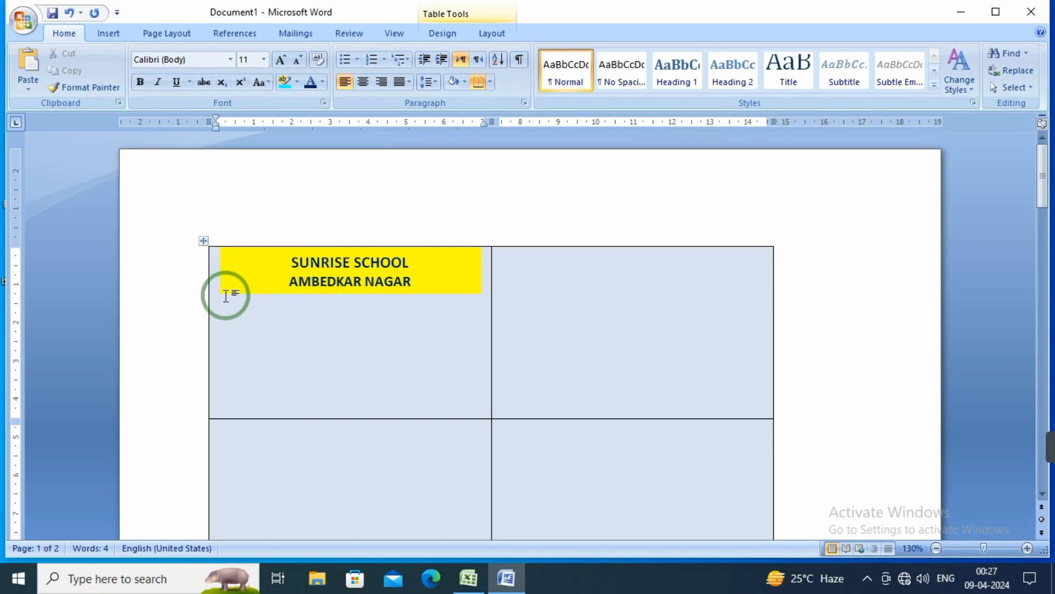
pyautogui.press('Return')
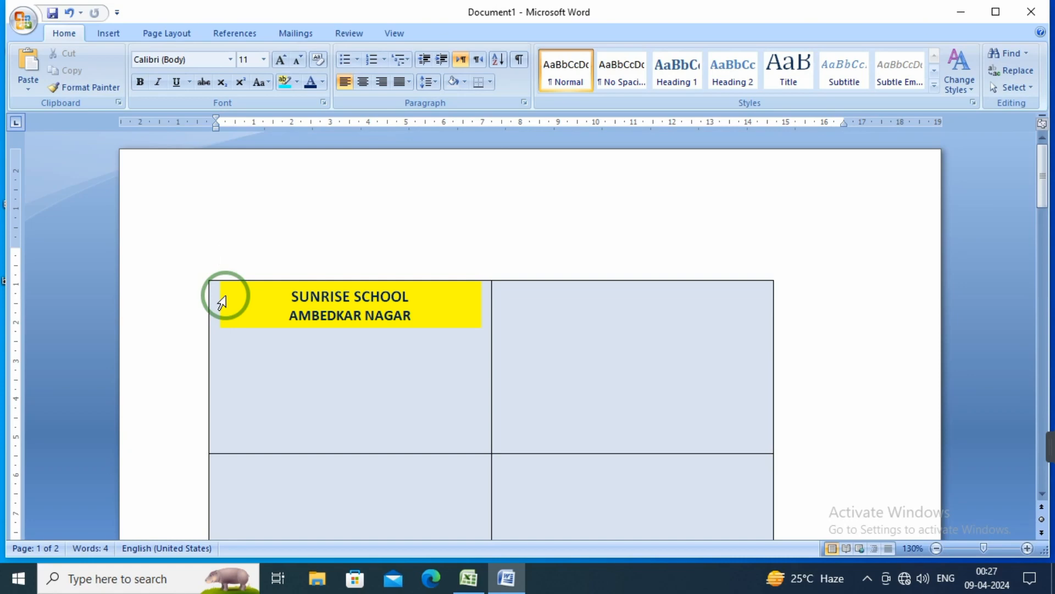
pyautogui.hotkey('ctrl', 'z')
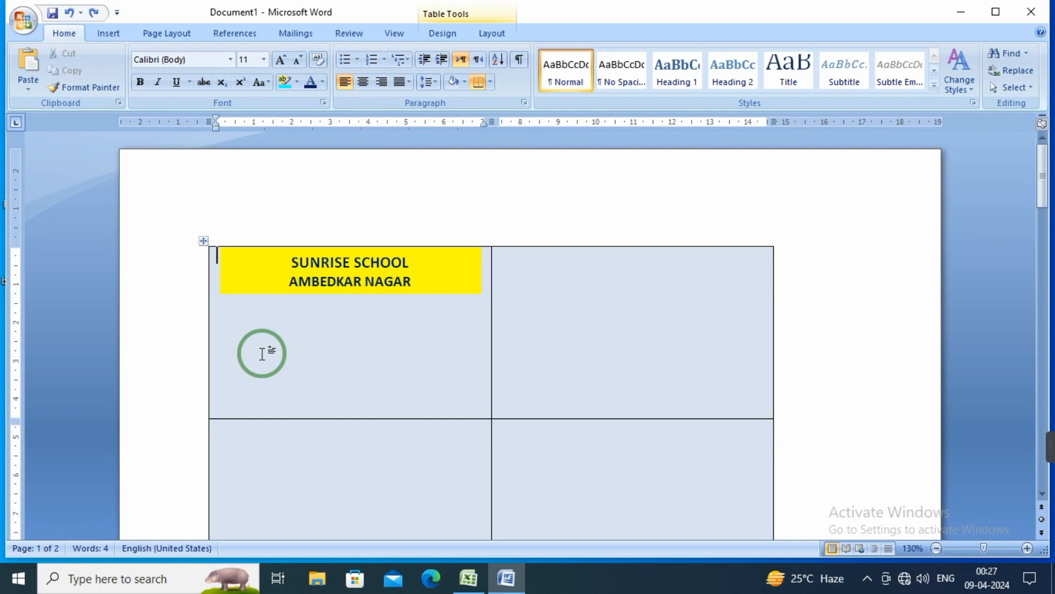
# Add the line "ID Card" centred below the yellow header in the first card
pyautogui.press('Return')
pyautogui.press('Return')
pyautogui.press('Return')
pyautogui.write('ID Car')
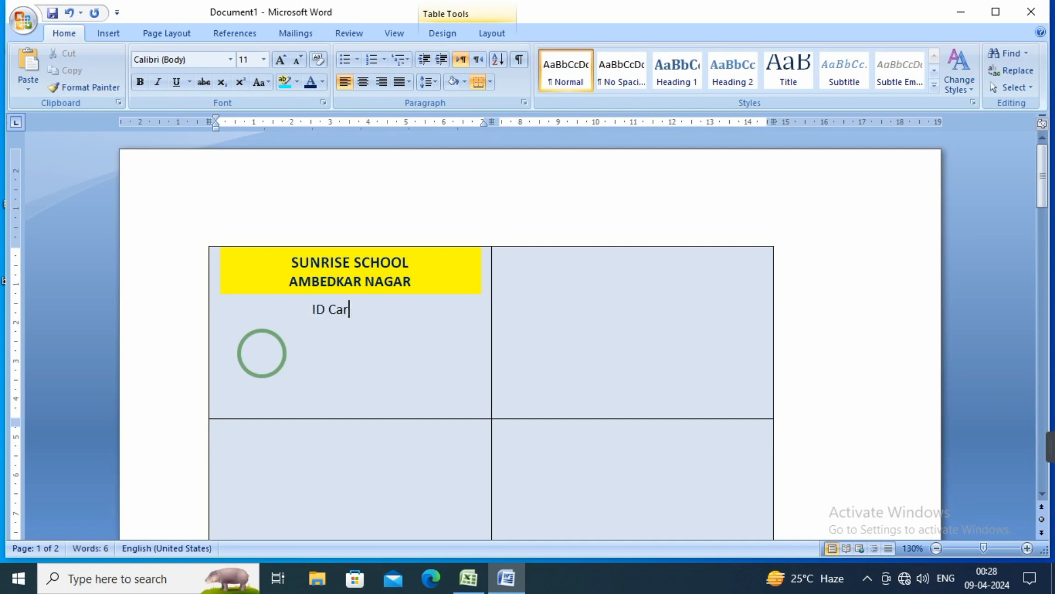
pyautogui.write('d')
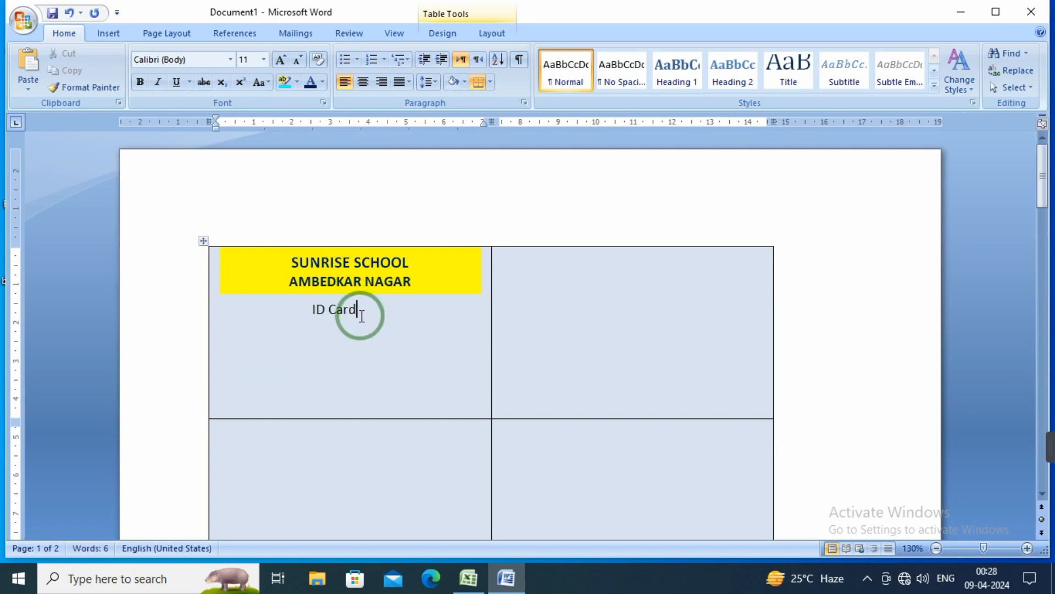
# Highlight the "ID Card" text in bright green
pyautogui.moveTo(311, 309); pyautogui.dragTo(342, 309)
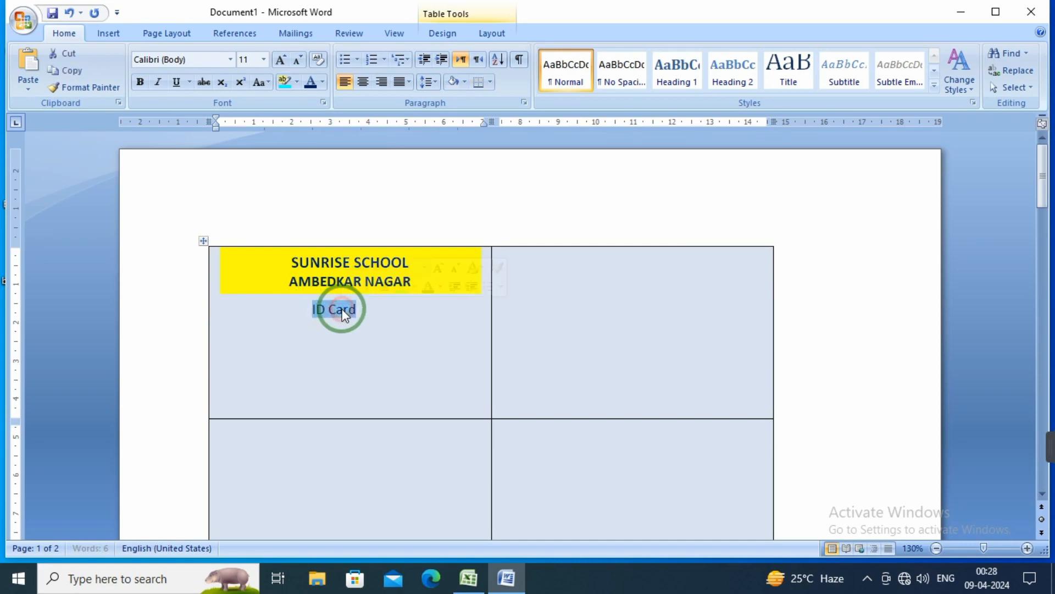
pyautogui.click(297, 82)
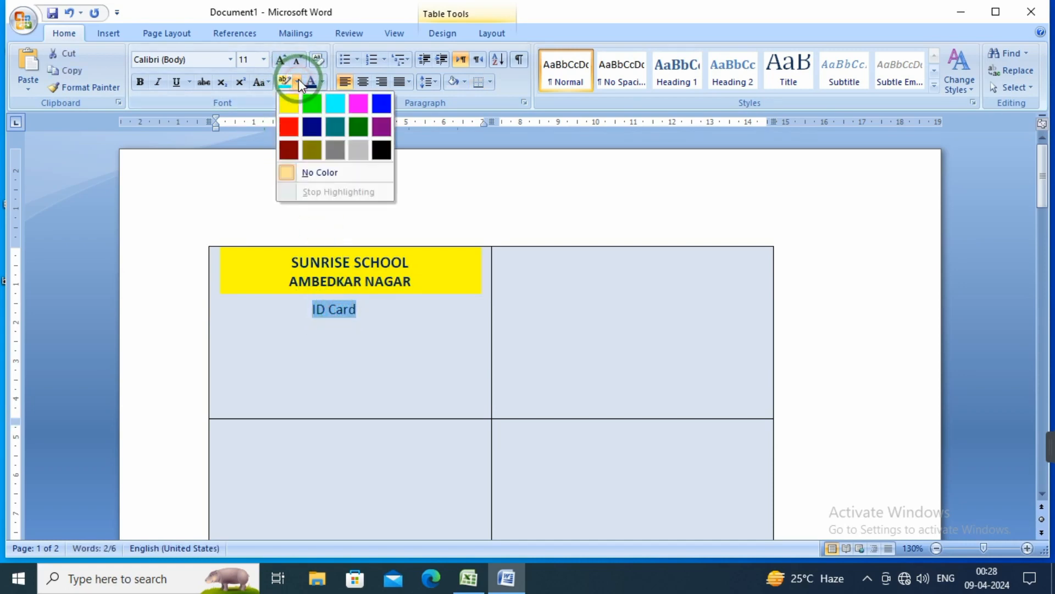
pyautogui.click(309, 100)
pyautogui.click(342, 347)
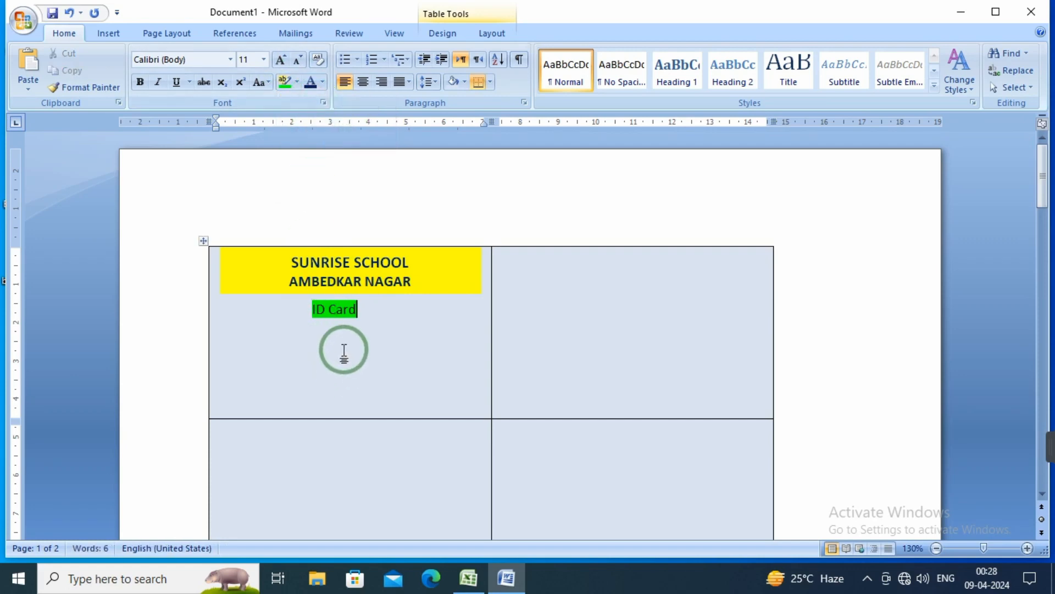
# Remove one space before "ID Card" to shift it slightly left, keeping it directly beneath the header
pyautogui.click(1028, 548)
pyautogui.click(1027, 548)
pyautogui.click(1027, 548)
pyautogui.click(1028, 548)
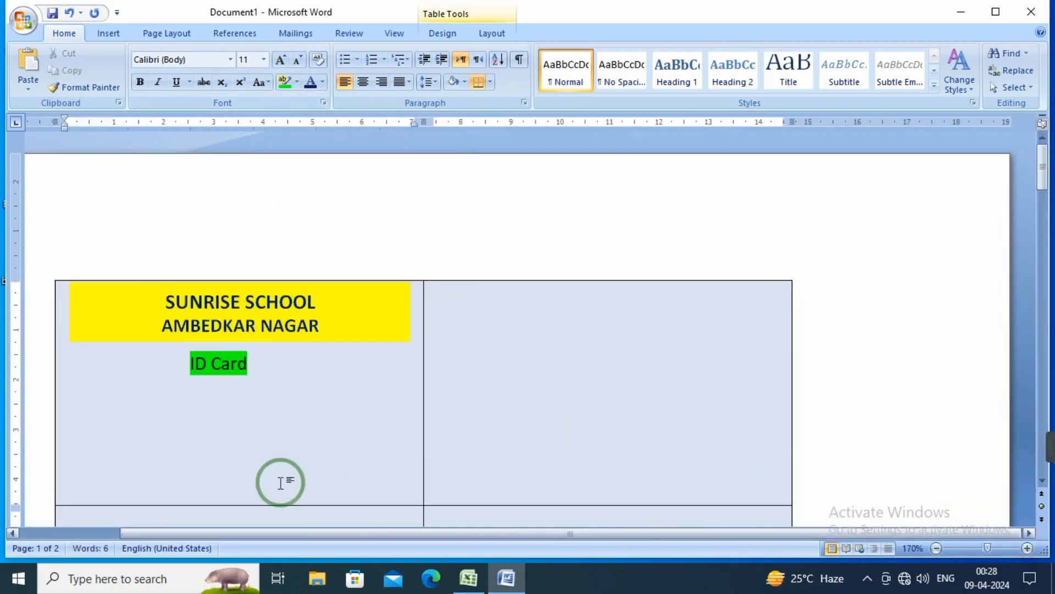
pyautogui.scroll(-1, 104, 385)
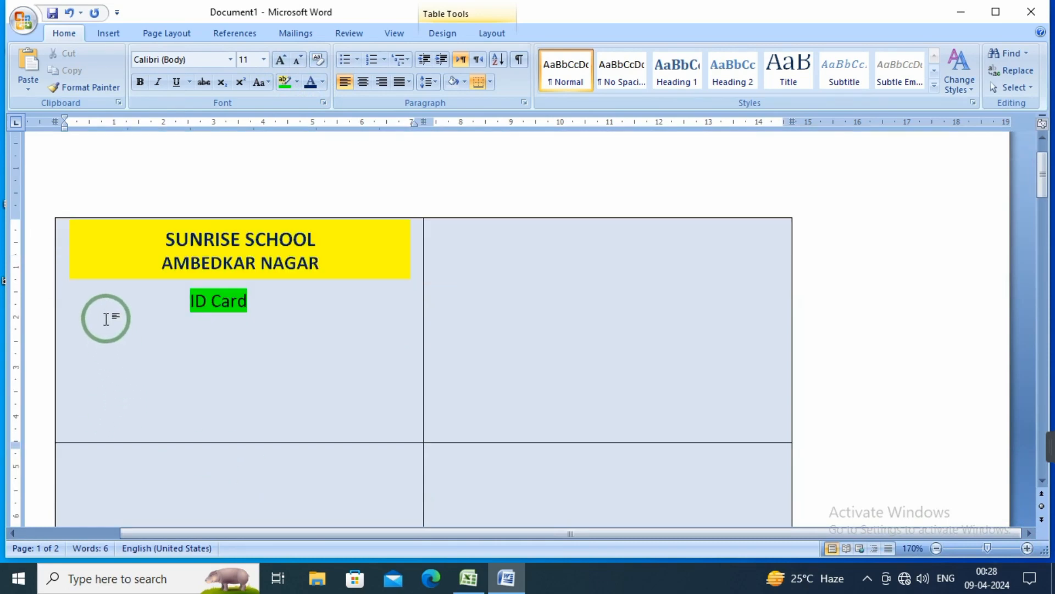
pyautogui.press('Return')
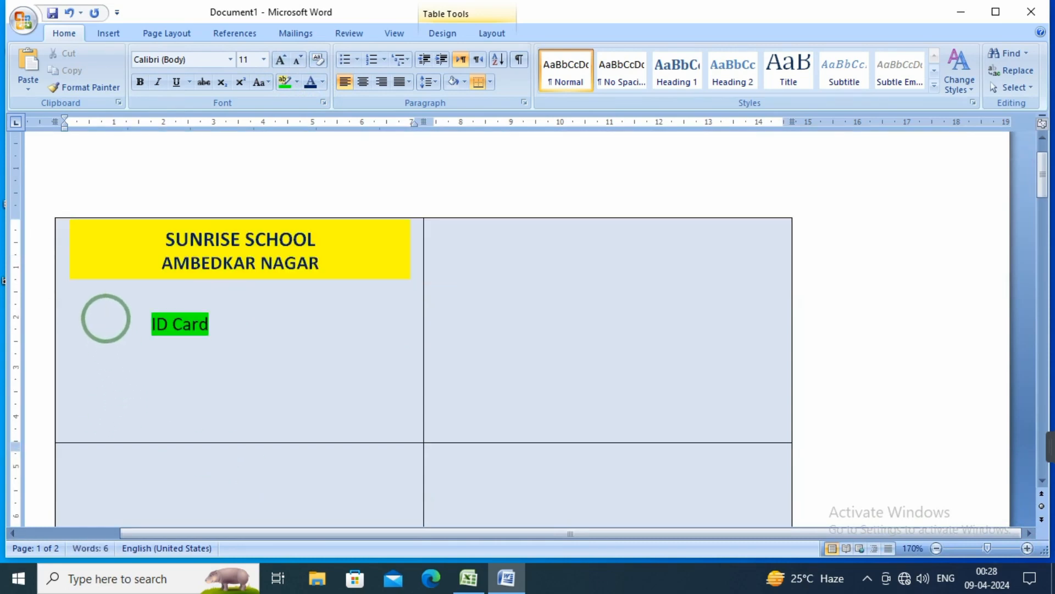
pyautogui.press('BackSpace')
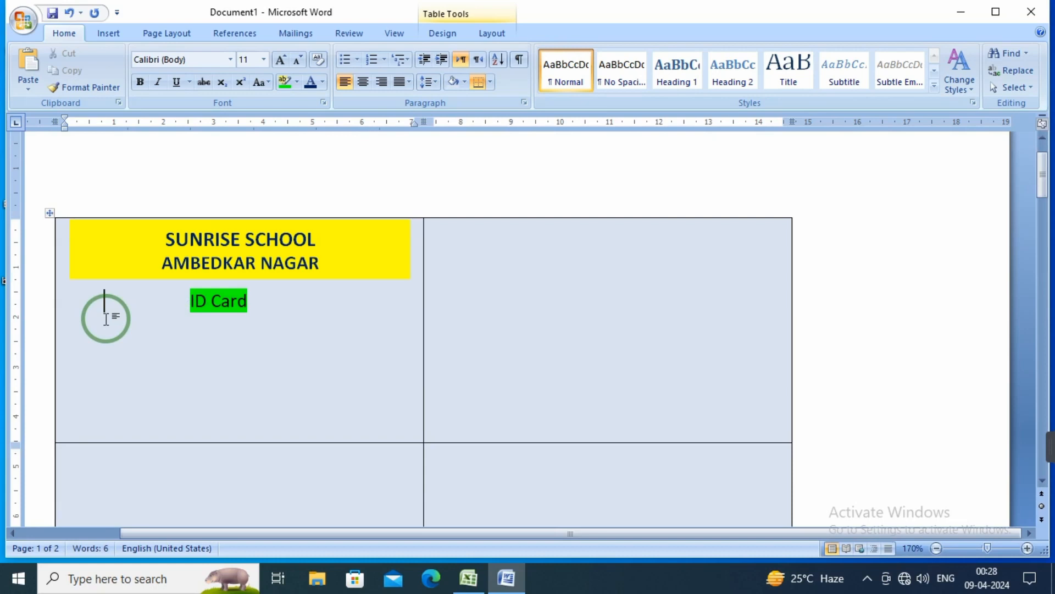
pyautogui.press('BackSpace')
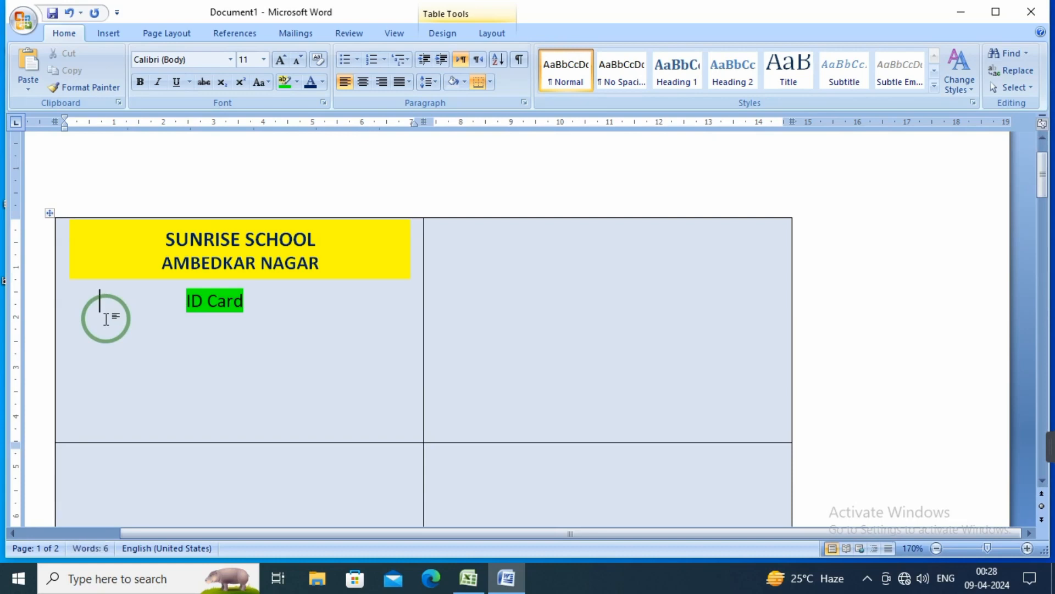
# Add the field labels "Name" and "Father's name" on separate lines below "ID Card"
pyautogui.click(258, 303)
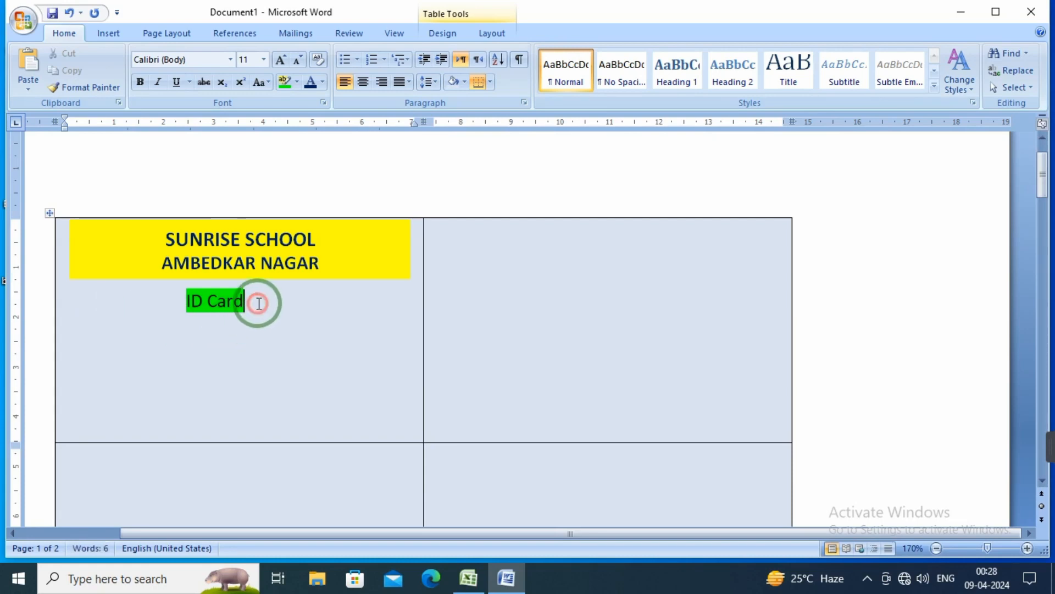
pyautogui.press('Return')
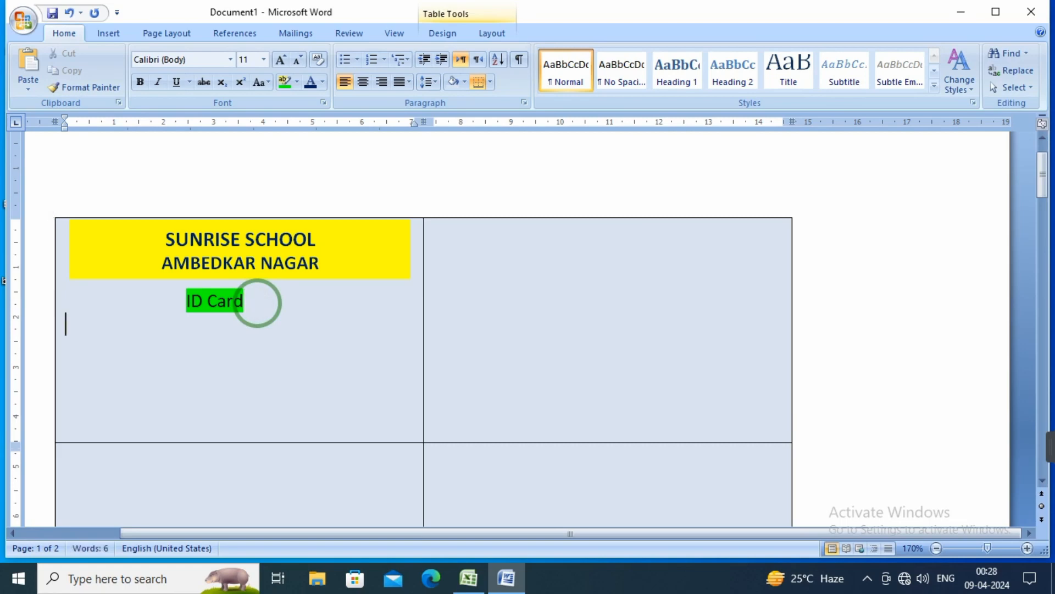
pyautogui.write('name')
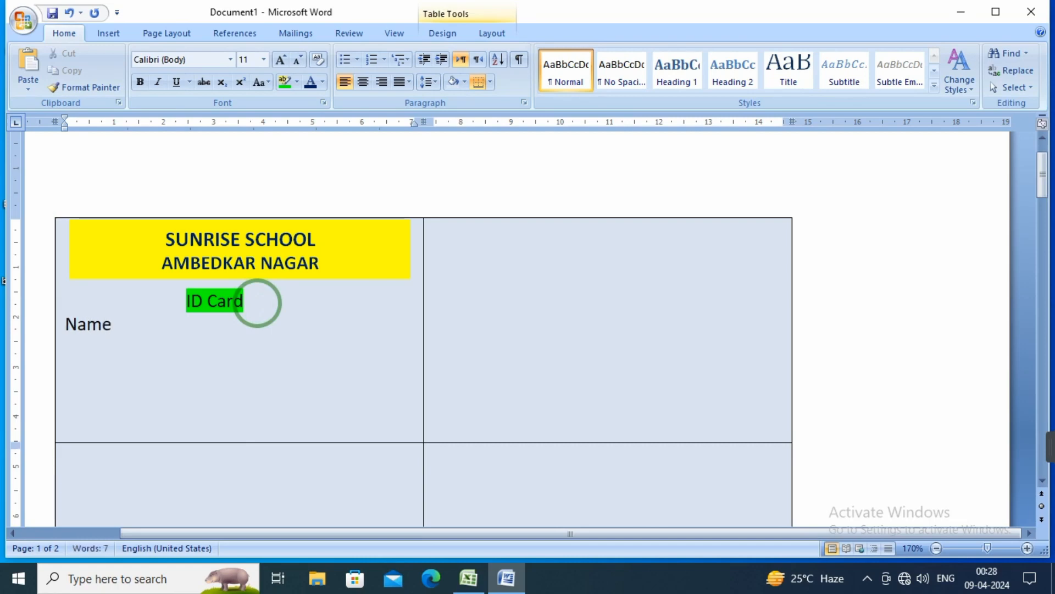
pyautogui.press('Return')
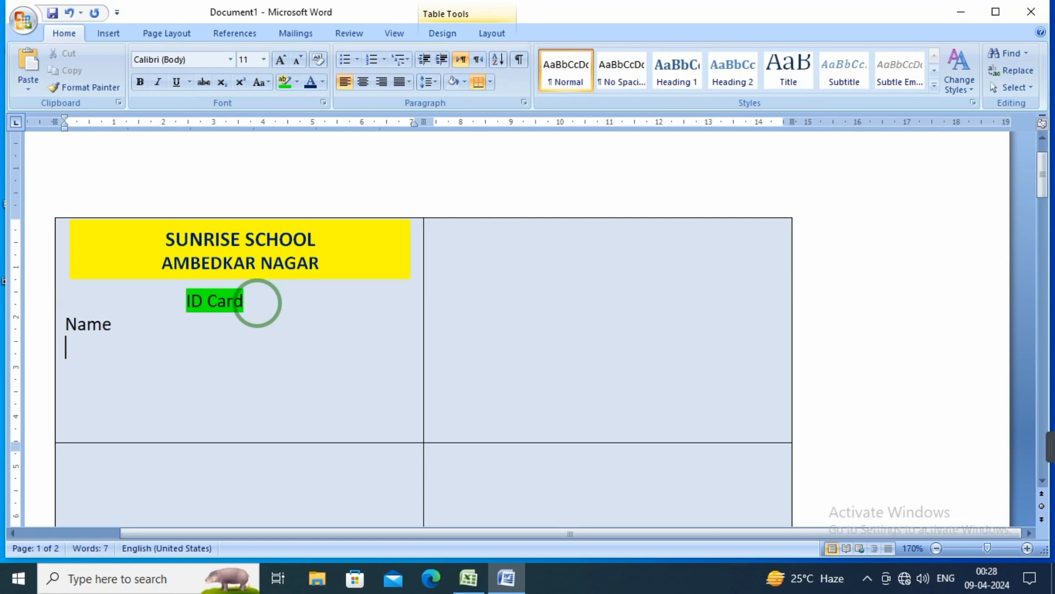
pyautogui.write('father,')
pyautogui.press('BackSpace')
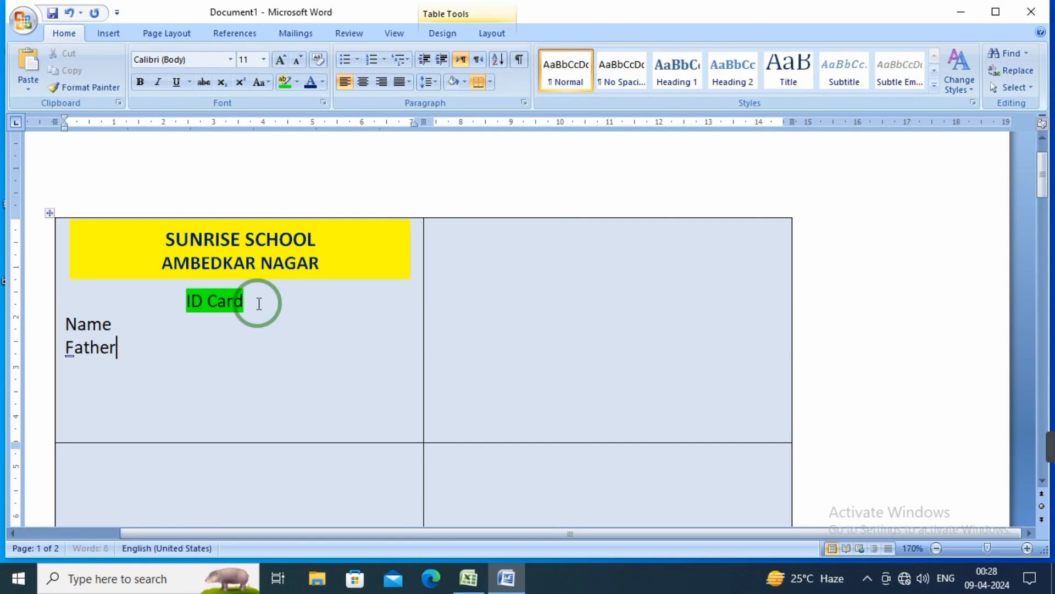
pyautogui.write("'")
pyautogui.write('s nam')
pyautogui.write('e')
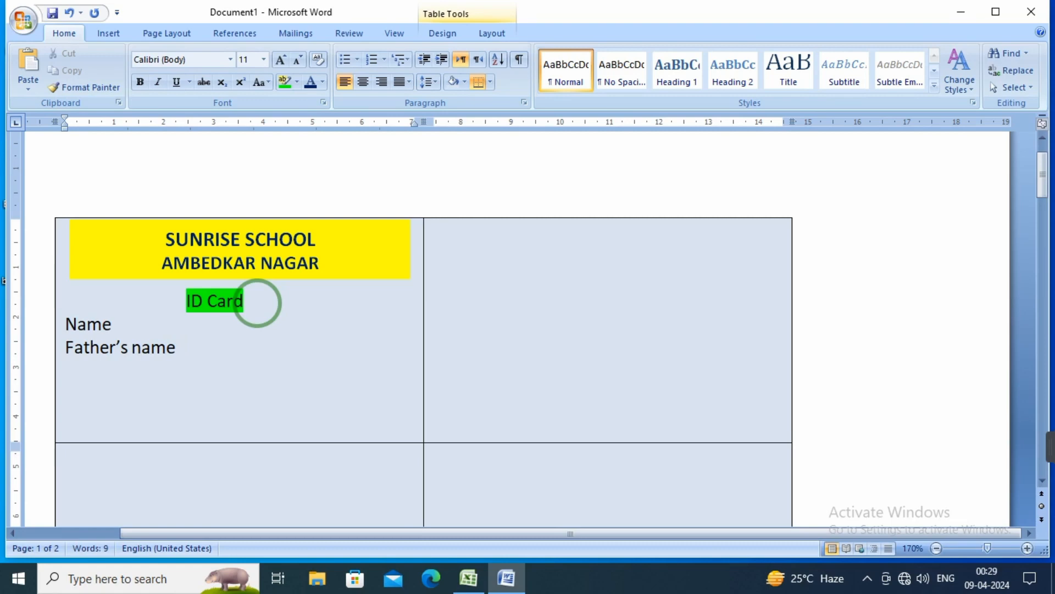
# Add the labels "Class", "Mob" and "Address" on separate lines below "Father's name"
pyautogui.press('Return')
pyautogui.write('class')
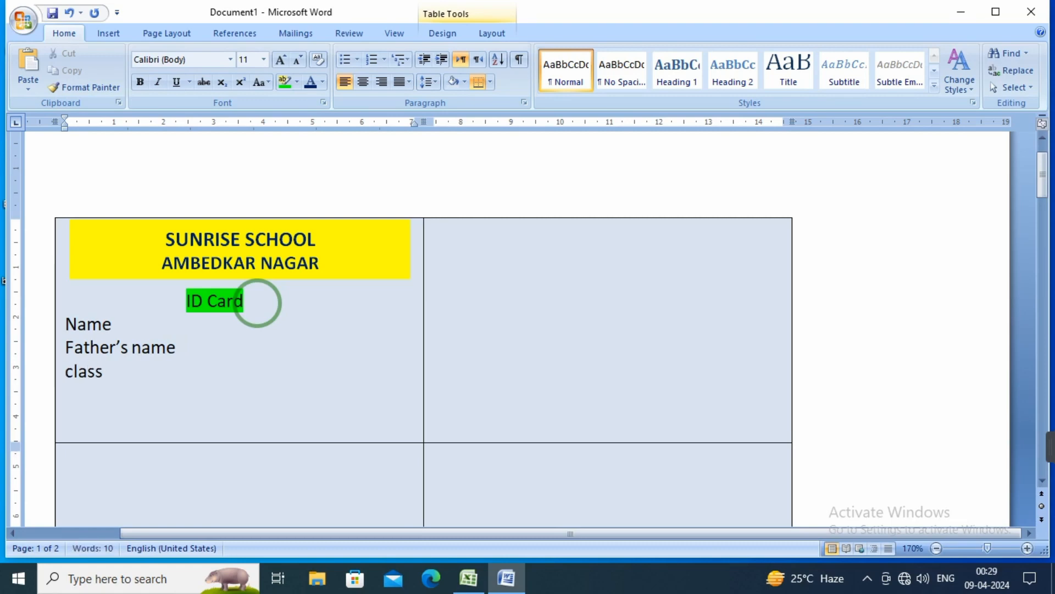
pyautogui.press('Return')
pyautogui.write('mob')
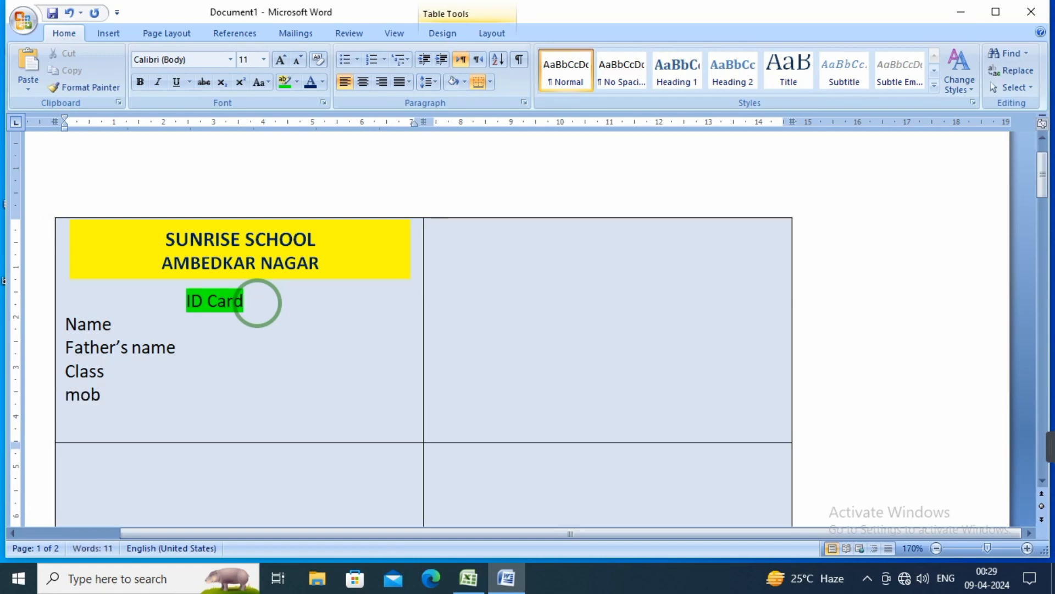
pyautogui.press('Return')
pyautogui.write('address')
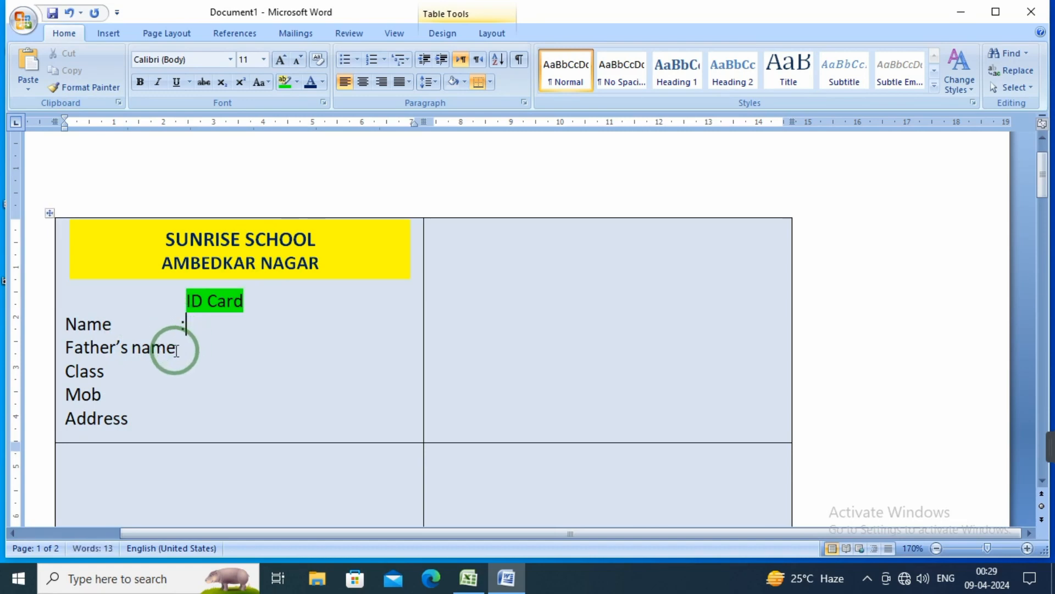
# Put a colon after each of the five field labels, spacing them into one roughly aligned column
pyautogui.click(181, 352)
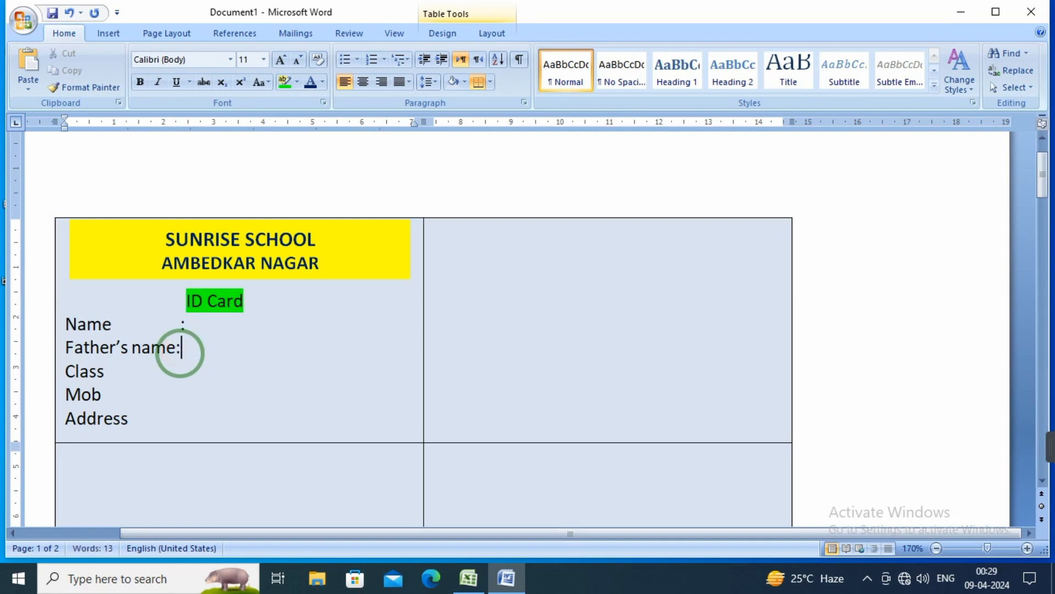
pyautogui.click(163, 368)
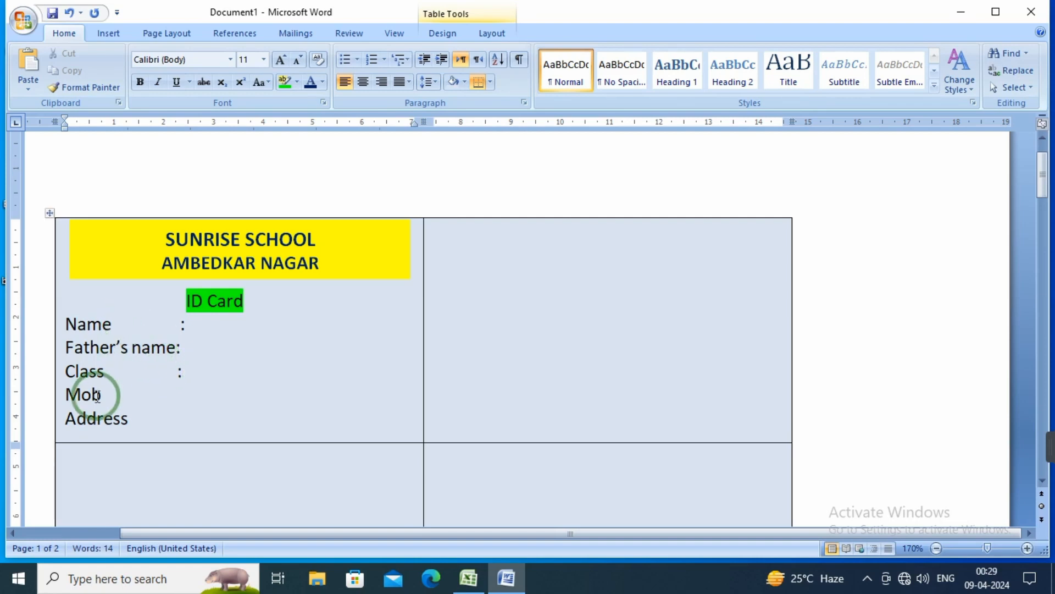
pyautogui.click(103, 391)
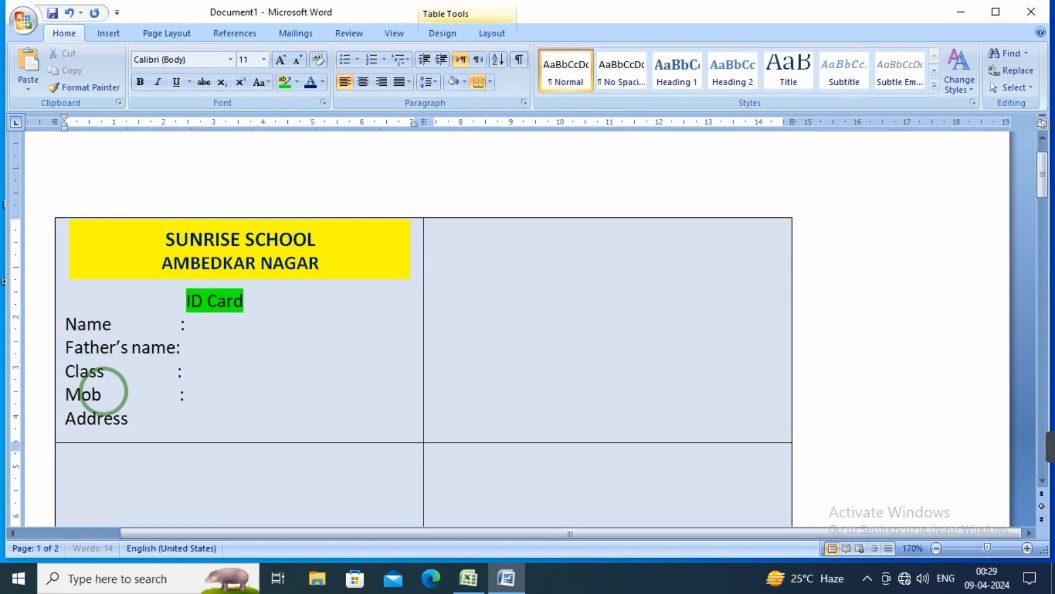
pyautogui.click(133, 420)
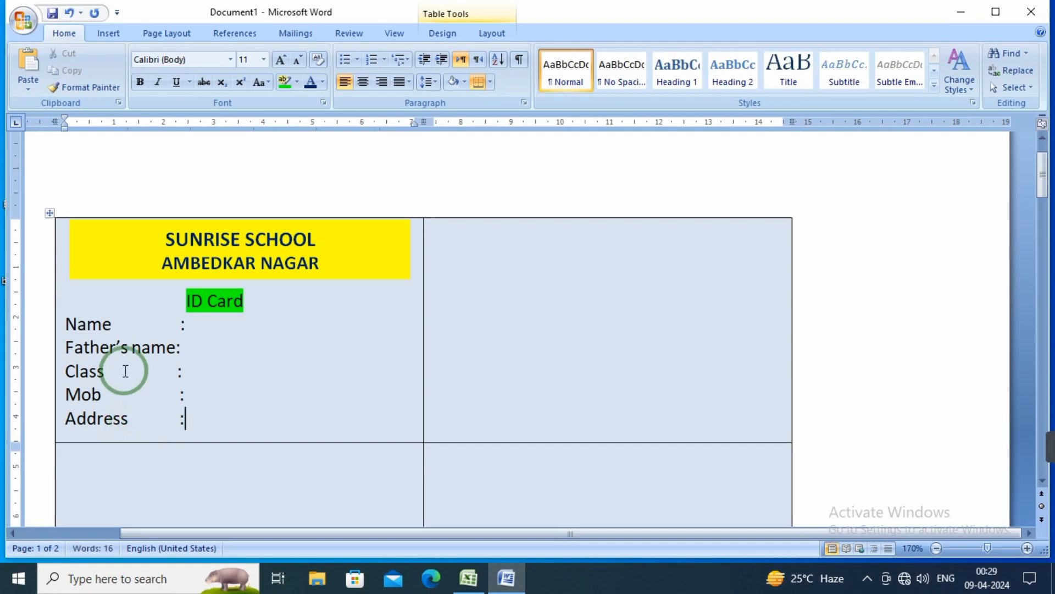
pyautogui.click(175, 348)
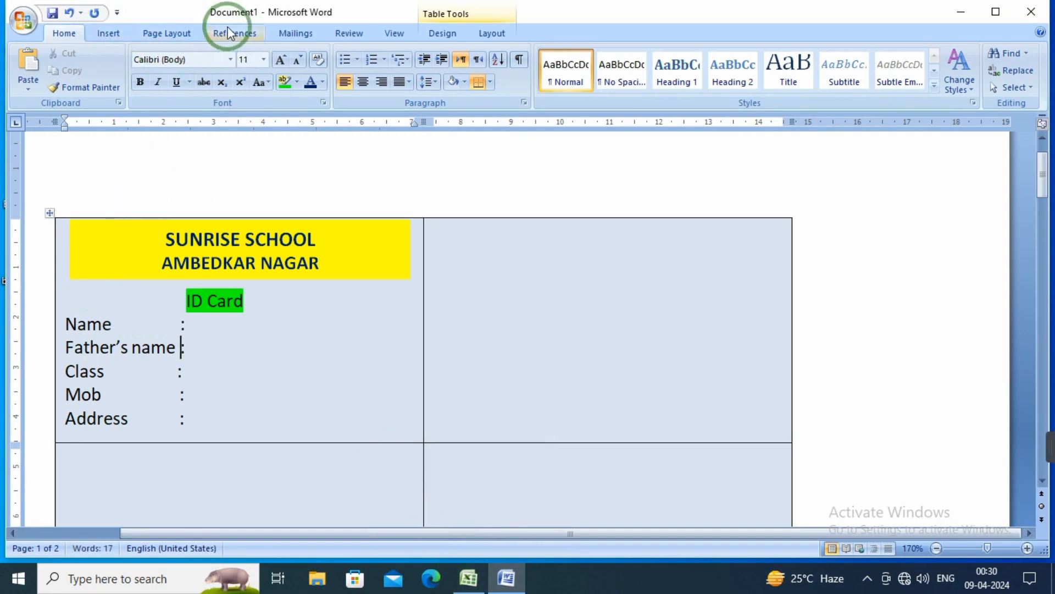
# Draw a 24-point star about 0.95 cm high and 1.08 cm wide at the header's lower-left corner
pyautogui.click(108, 34)
pyautogui.click(243, 93)
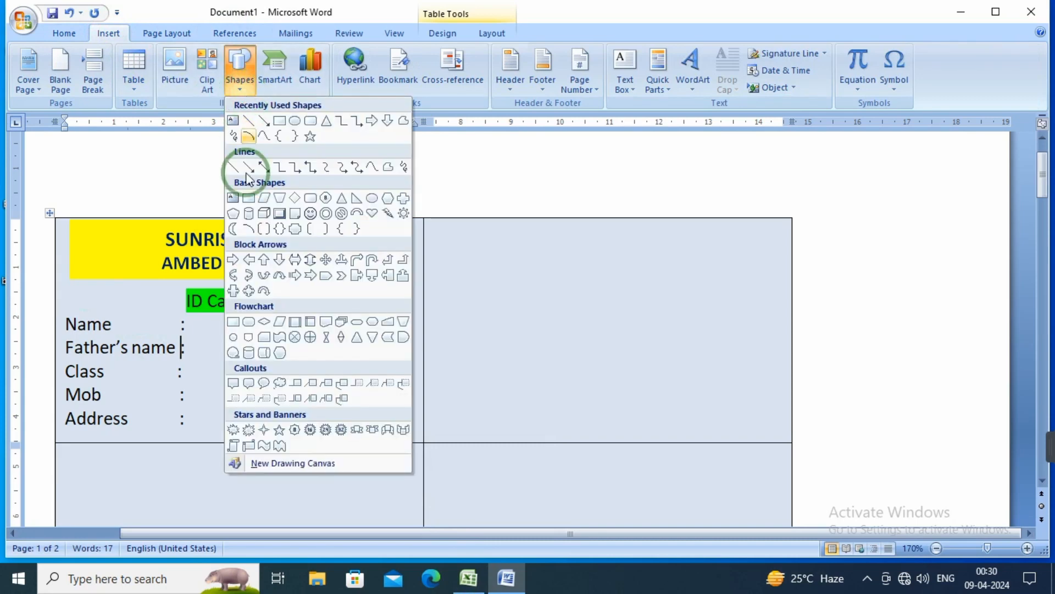
pyautogui.click(326, 431)
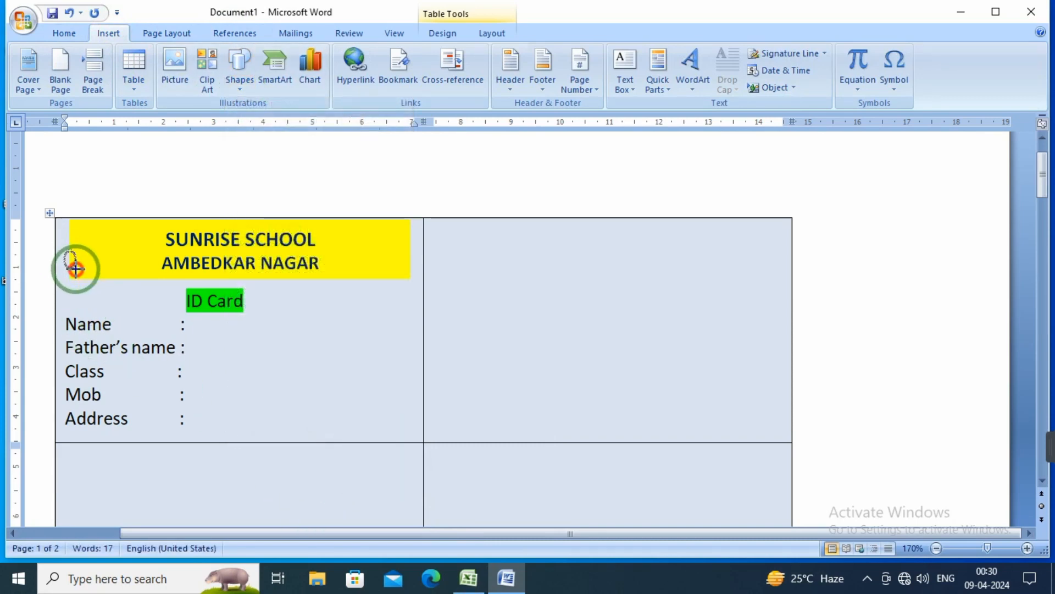
pyautogui.moveTo(75, 269)
pyautogui.mouseDown()
pyautogui.moveTo(117, 297)
pyautogui.moveTo(78, 276)
pyautogui.mouseUp()
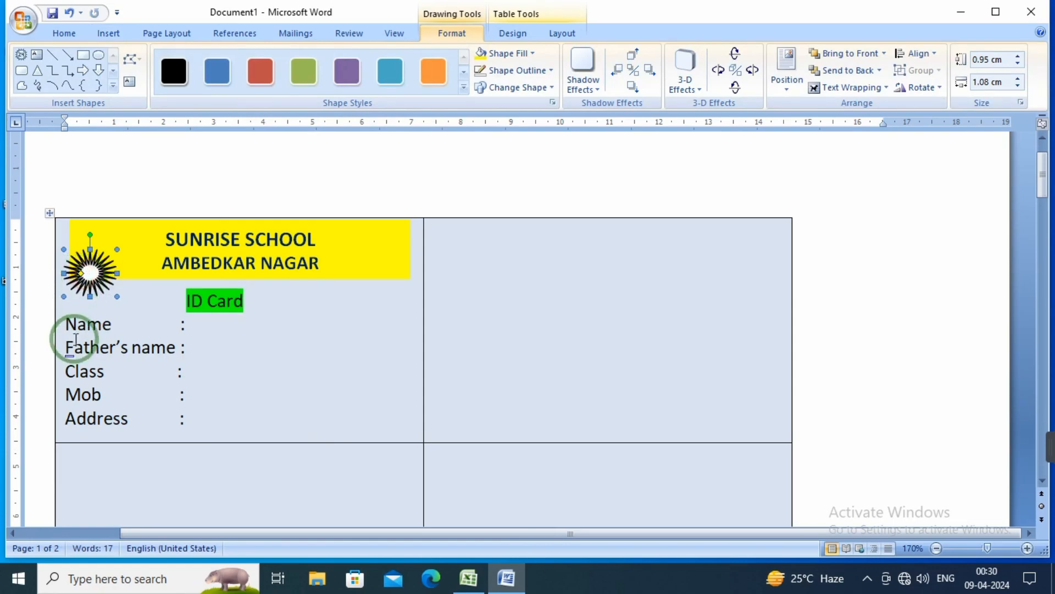
# Try a standard yellow fill on the star, and change it to standard red
pyautogui.click(532, 53)
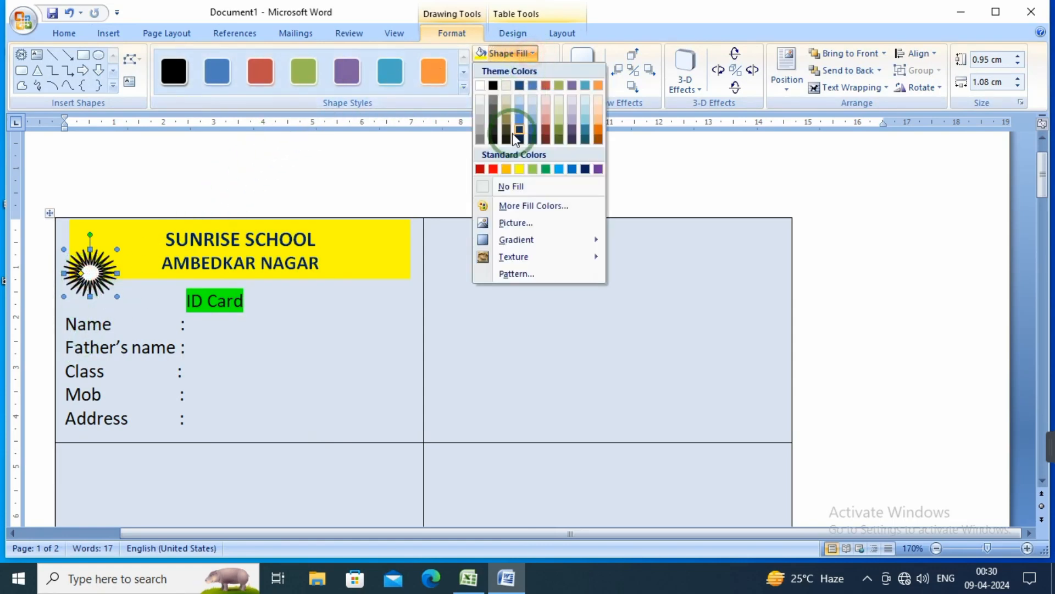
pyautogui.click(525, 173)
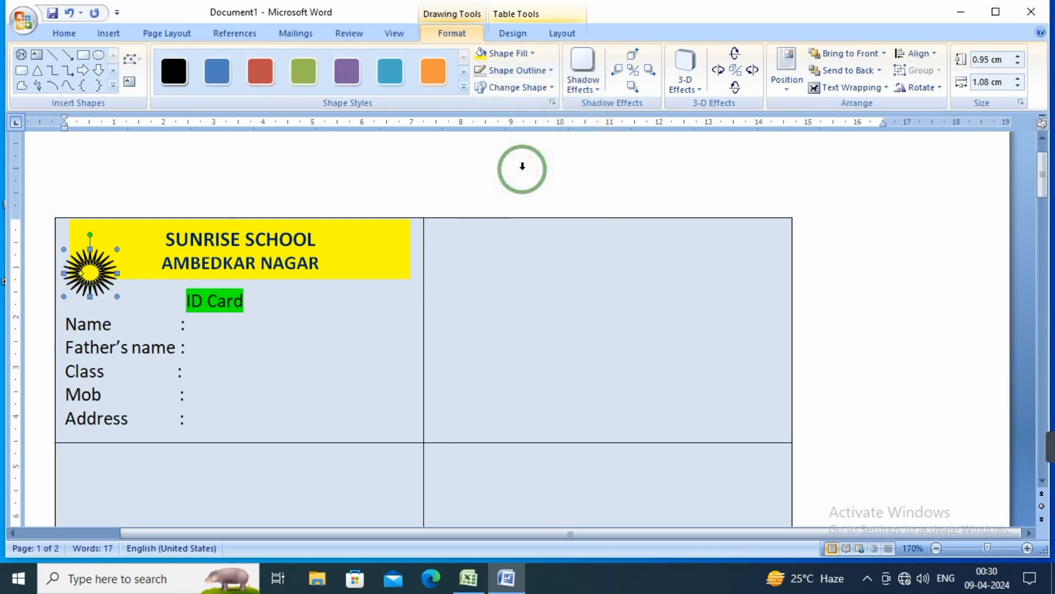
pyautogui.click(530, 55)
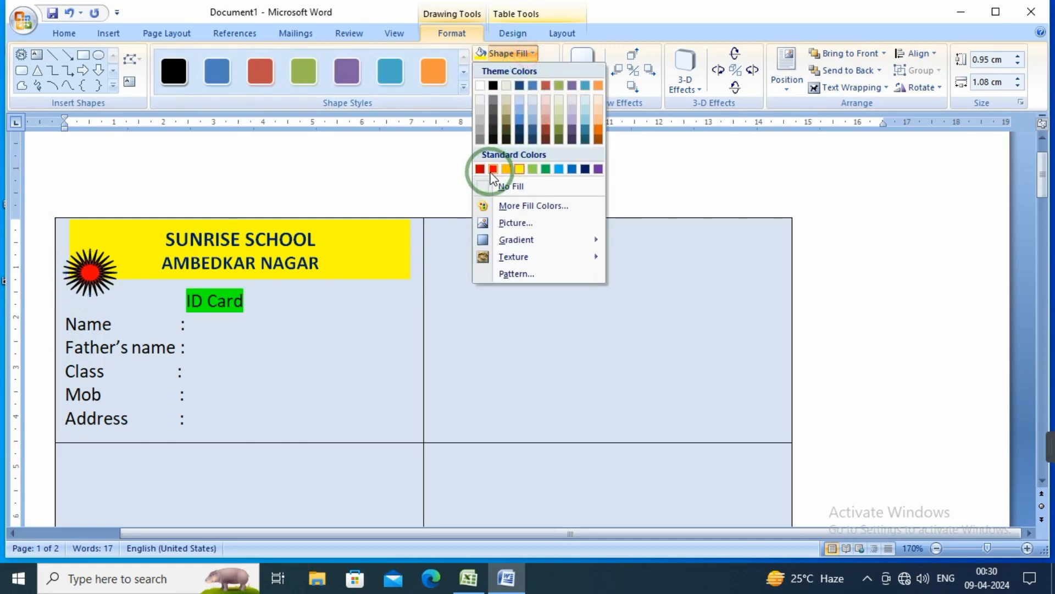
pyautogui.click(493, 170)
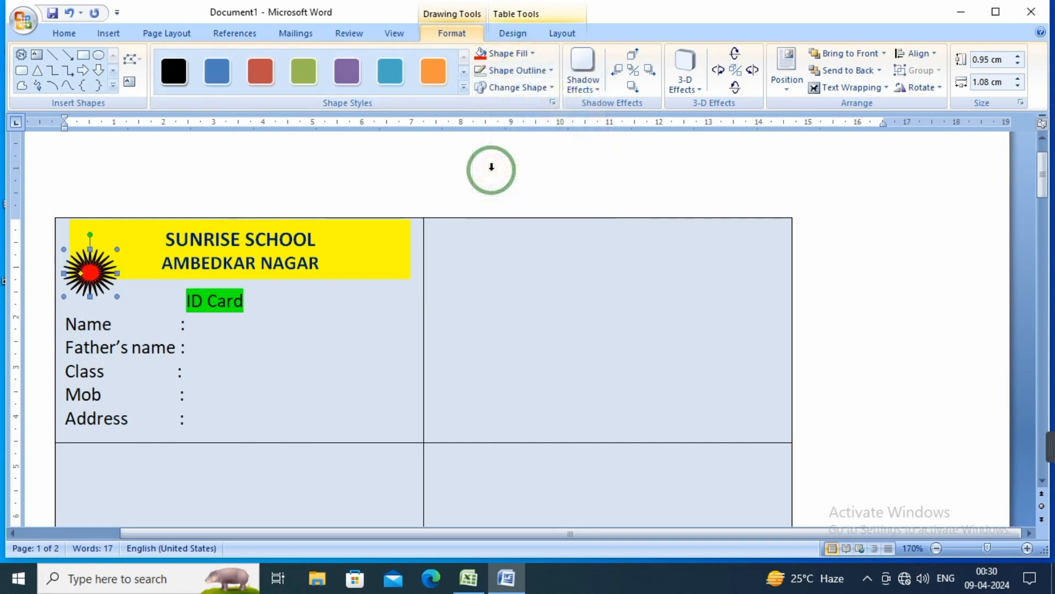
# Remove the star's outline and move it inside the yellow header, beside the school name
pyautogui.click(542, 71)
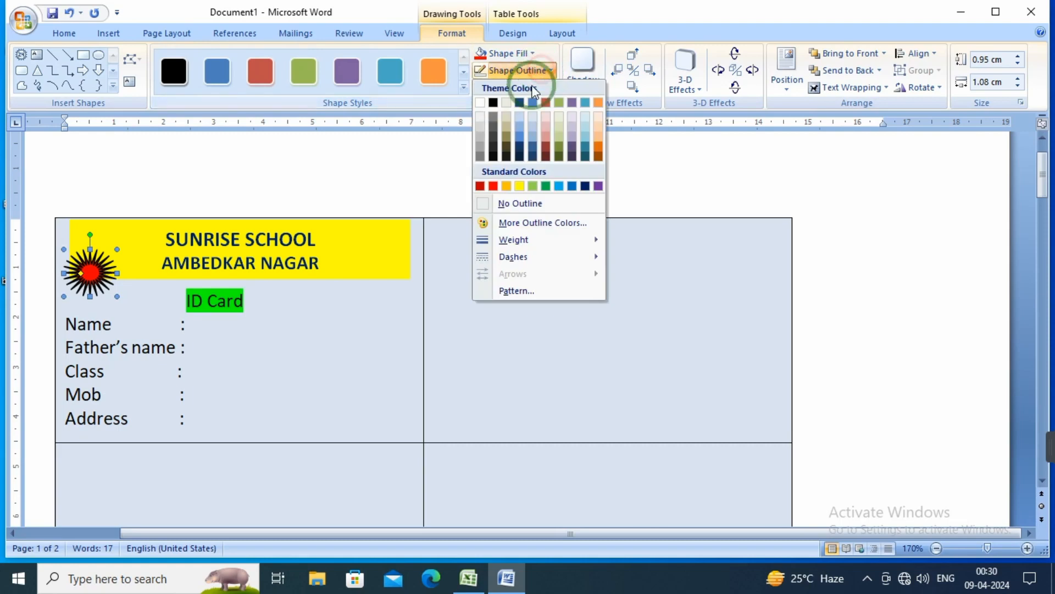
pyautogui.click(519, 205)
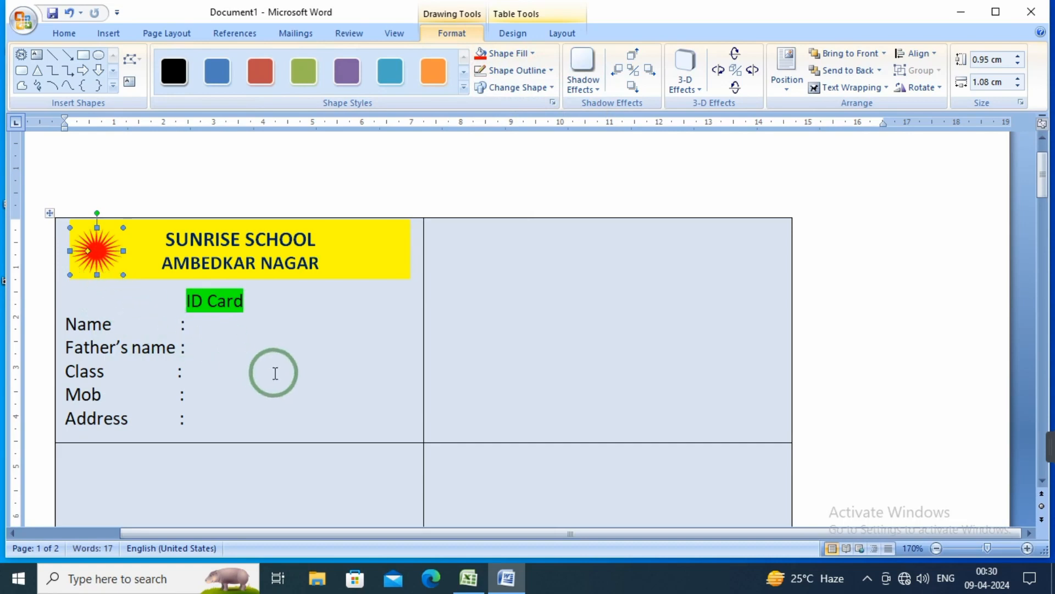
pyautogui.click(275, 384)
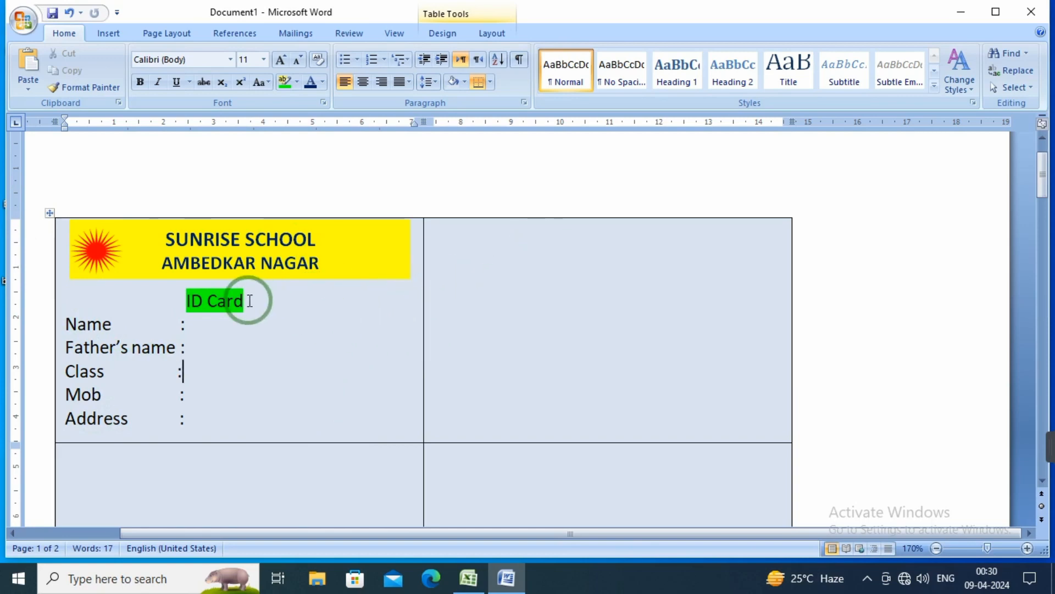
pyautogui.scroll(-15, 349, 313)
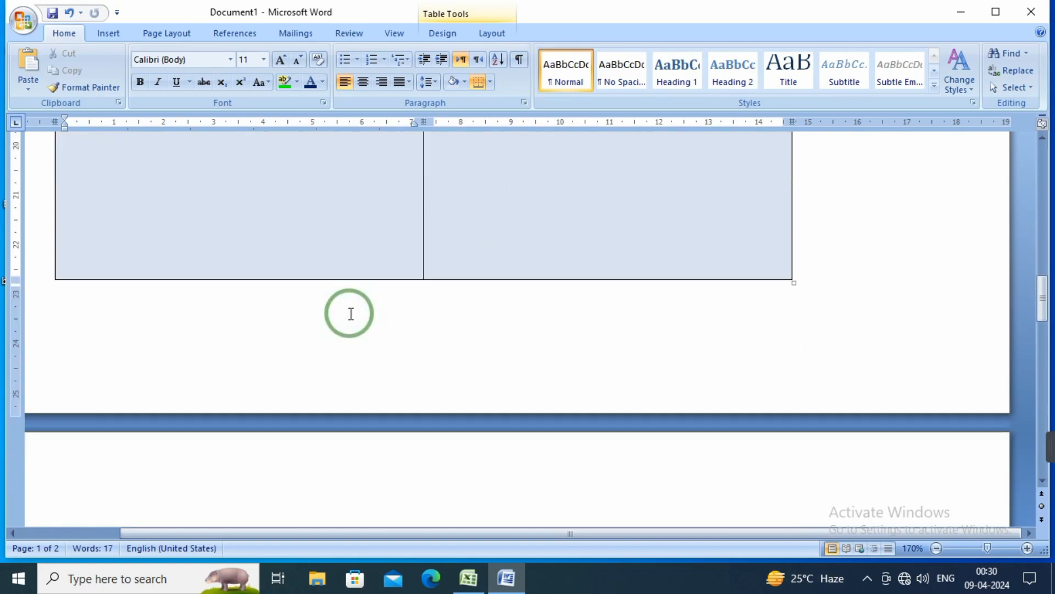
pyautogui.scroll(10, 350, 313)
pyautogui.scroll(-1, 247, 349)
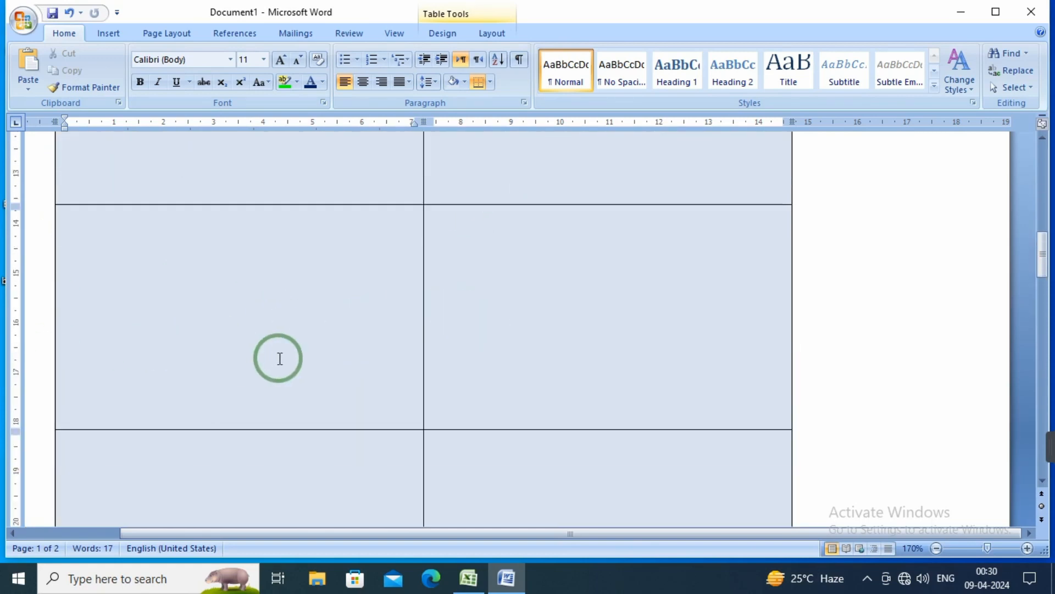
pyautogui.scroll(10, 280, 358)
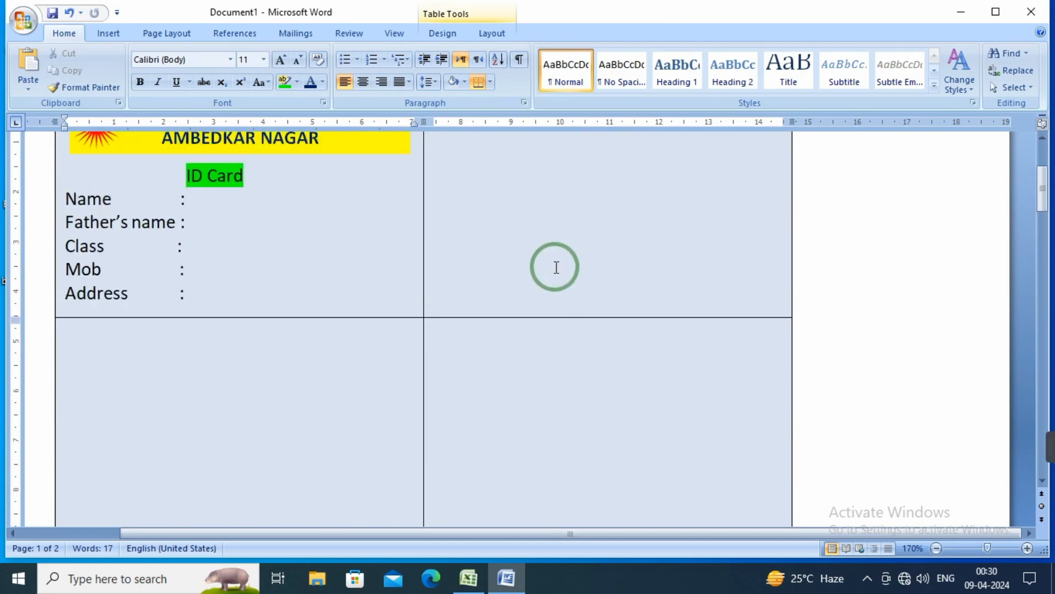
pyautogui.scroll(-5, 547, 271)
pyautogui.scroll(8, 220, 264)
pyautogui.scroll(-6, 547, 346)
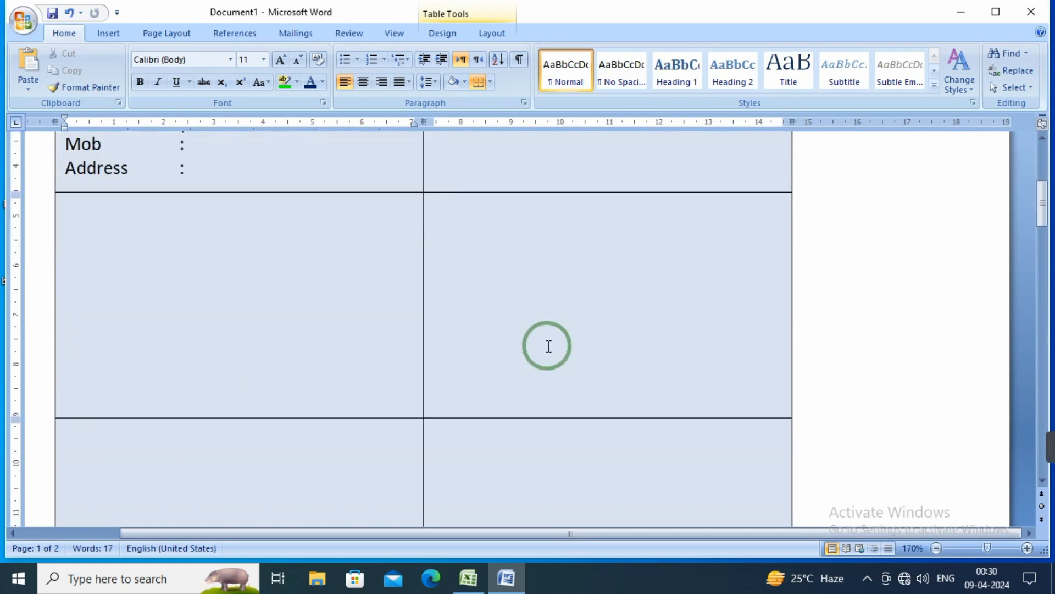
pyautogui.scroll(5, 548, 346)
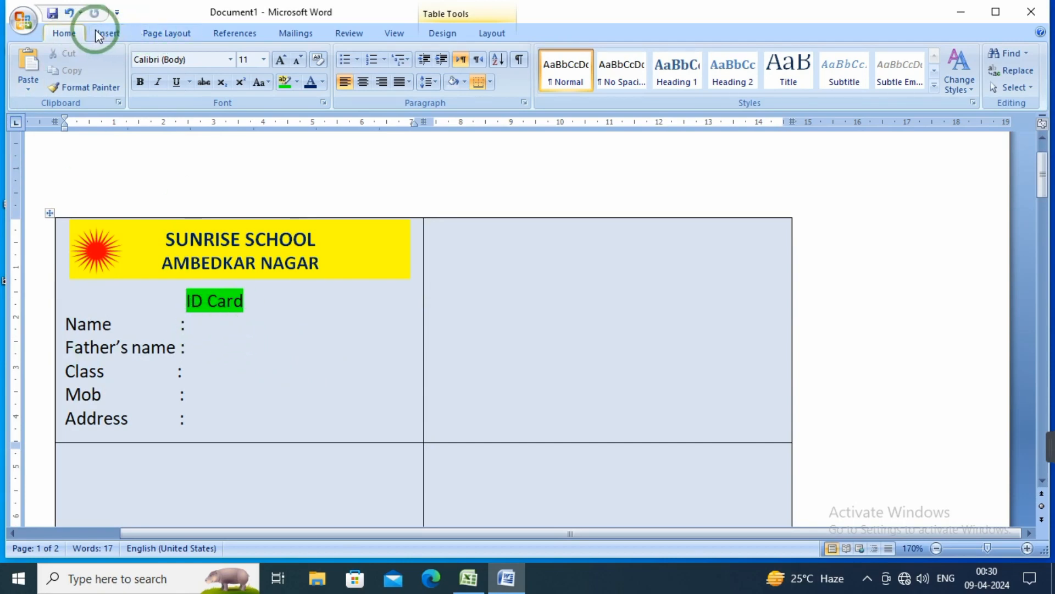
# Start a label mail merge using the Microsoft 1/2 Letter label, accepting deletion of the current document contents
pyautogui.click(304, 34)
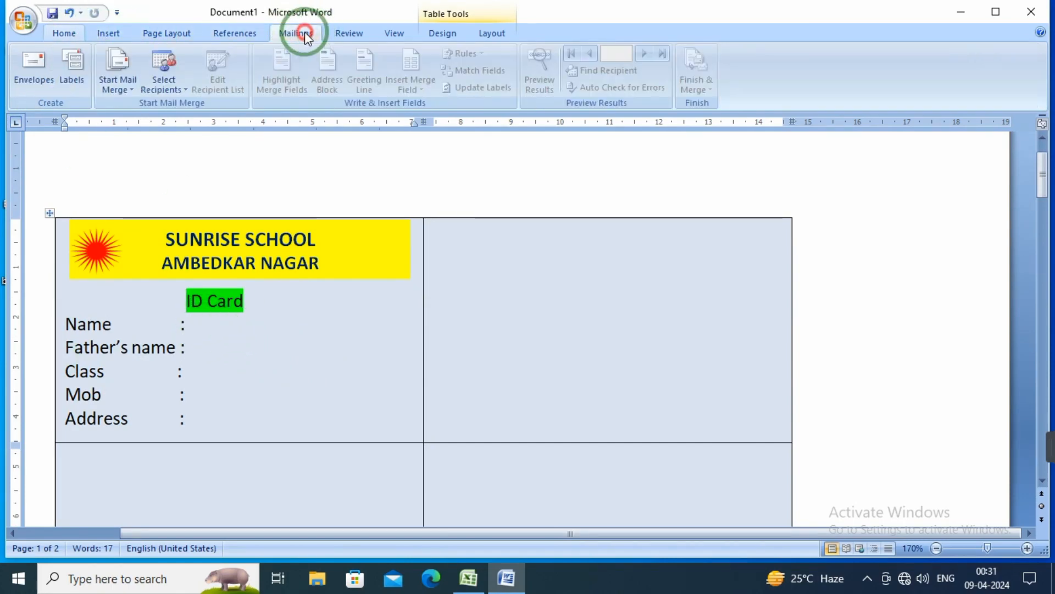
pyautogui.click(130, 87)
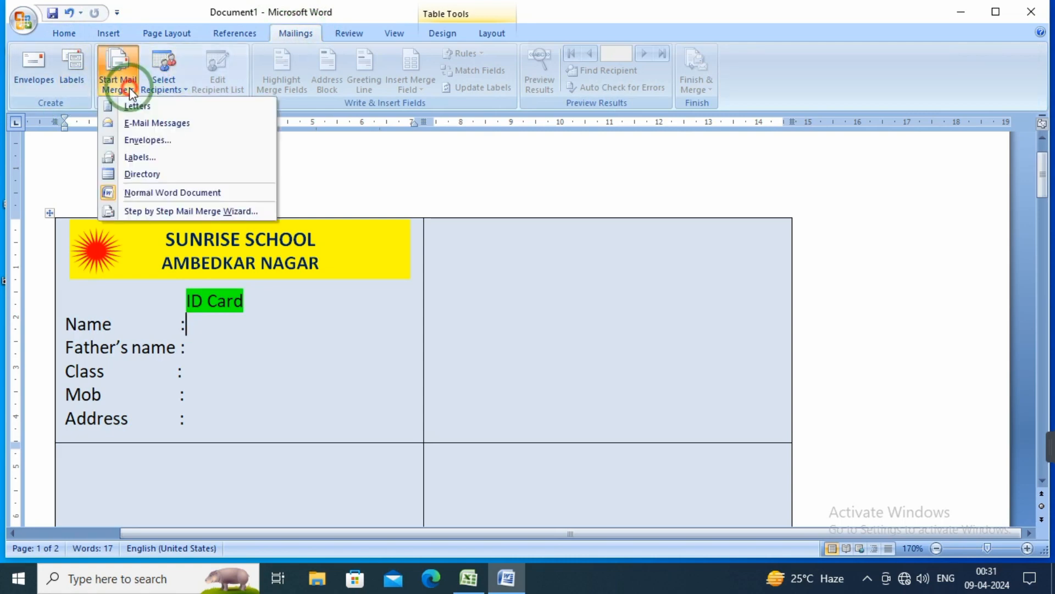
pyautogui.click(141, 157)
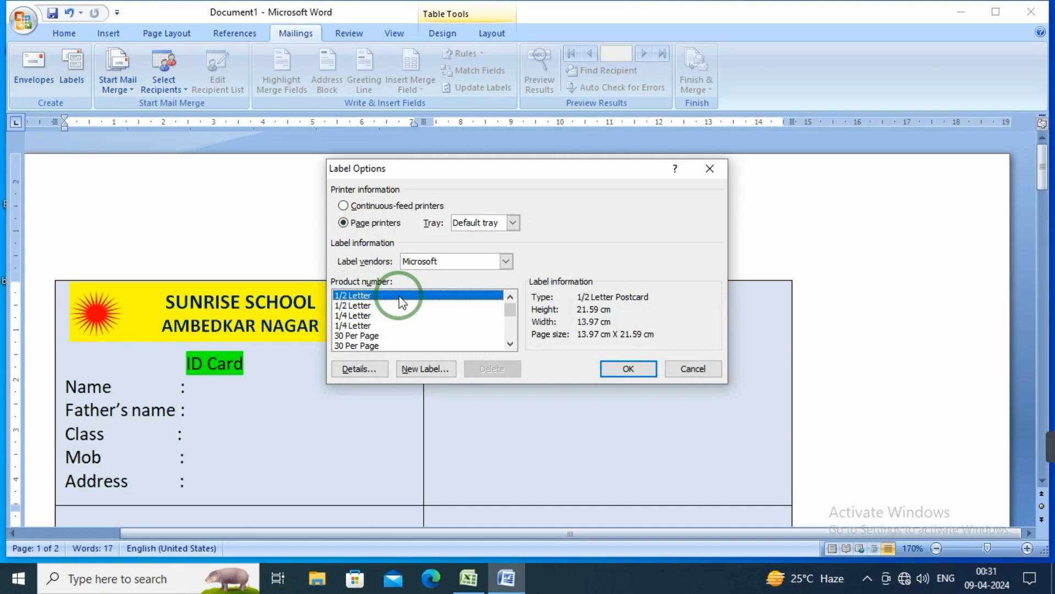
pyautogui.click(635, 378)
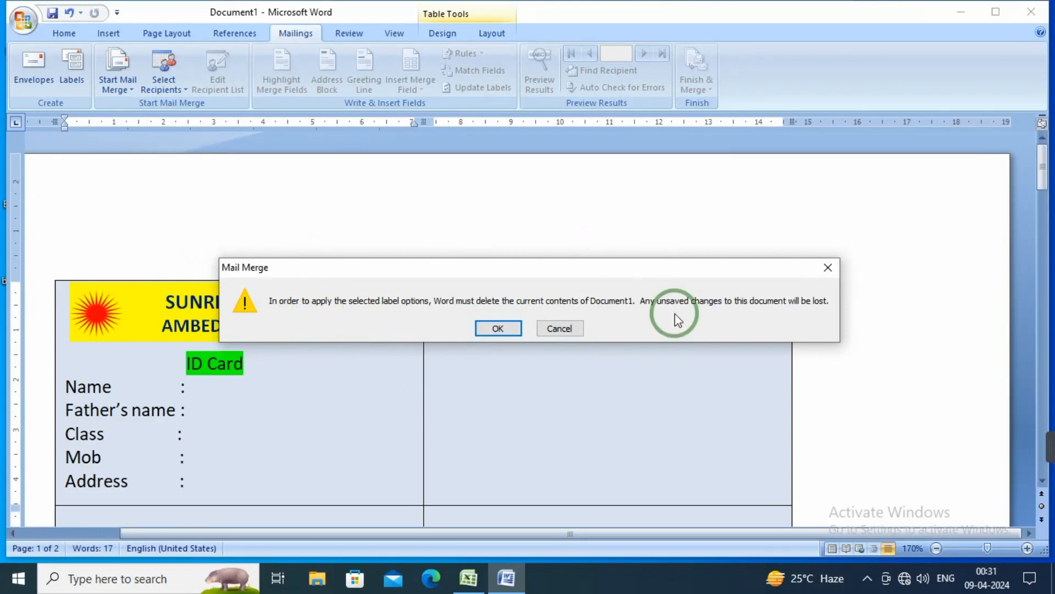
pyautogui.click(489, 328)
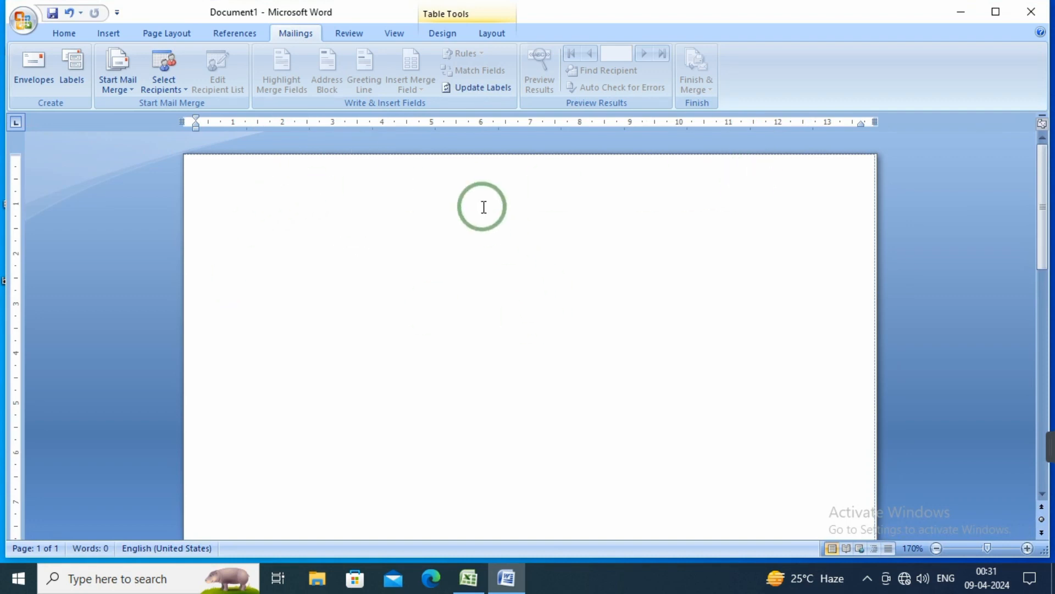
# Undo the label layout change to bring back the ID card table
pyautogui.scroll(-10, 483, 207)
pyautogui.scroll(10, 484, 208)
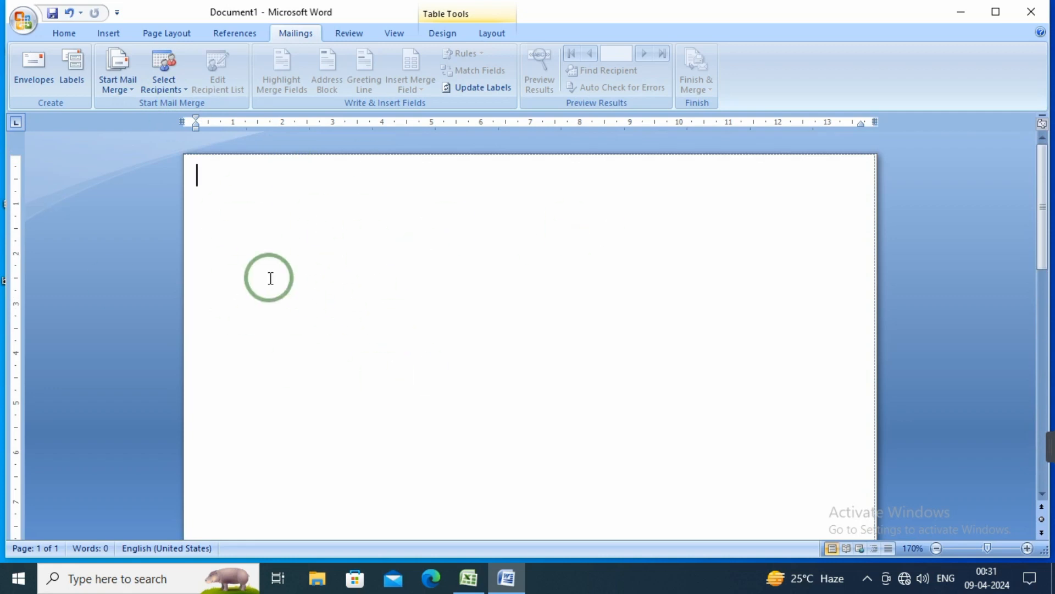
pyautogui.hotkey('ctrl', 'z')
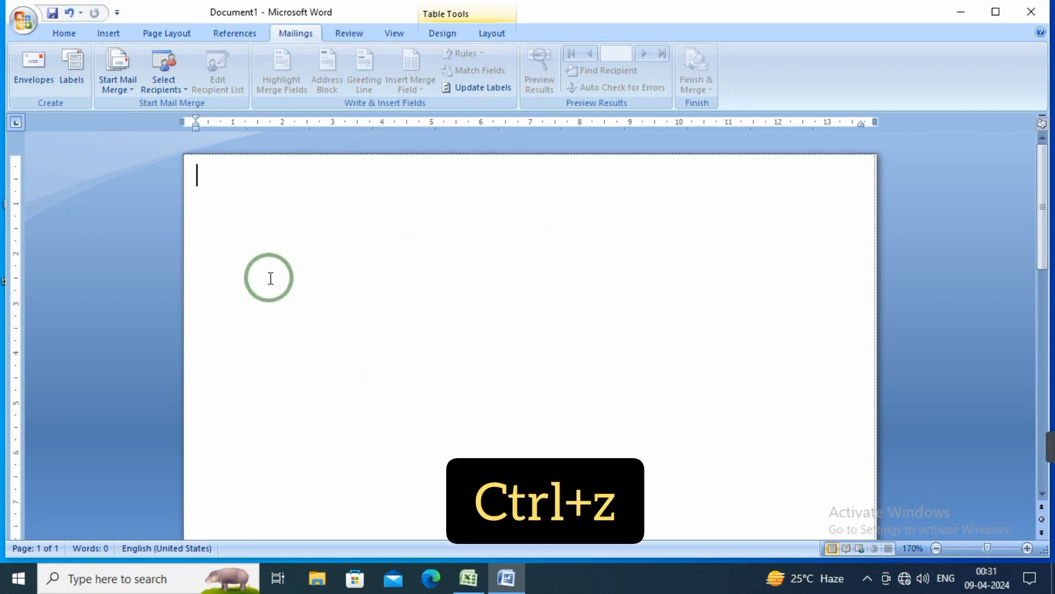
pyautogui.hotkey('ctrl', 'z')
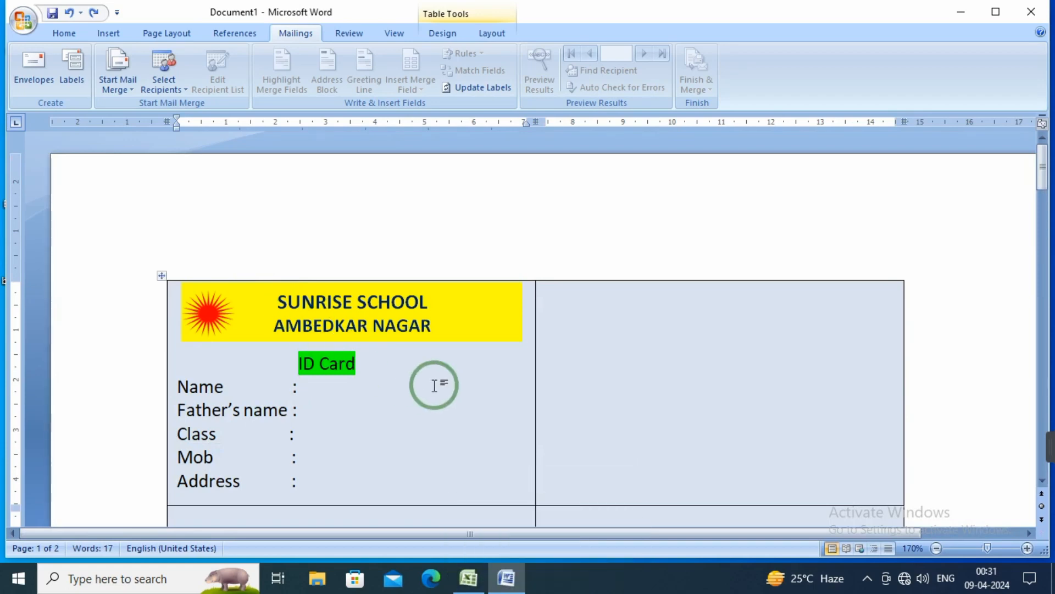
# Update the labels to replicate the first ID card's design in all remaining table cells, and check the filled sheet
pyautogui.scroll(-2, 426, 330)
pyautogui.scroll(1, 419, 264)
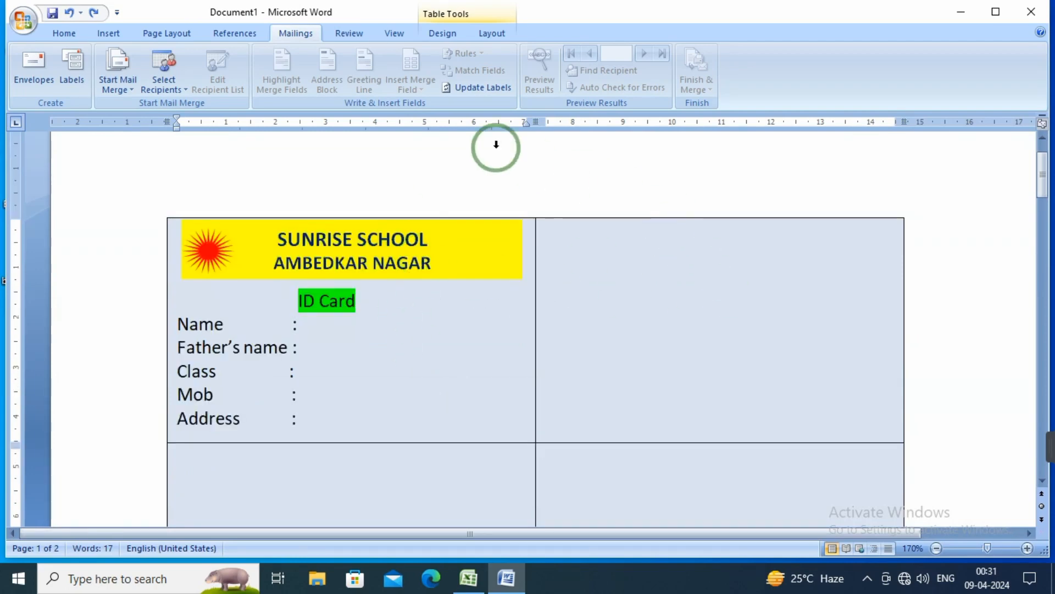
pyautogui.click(480, 91)
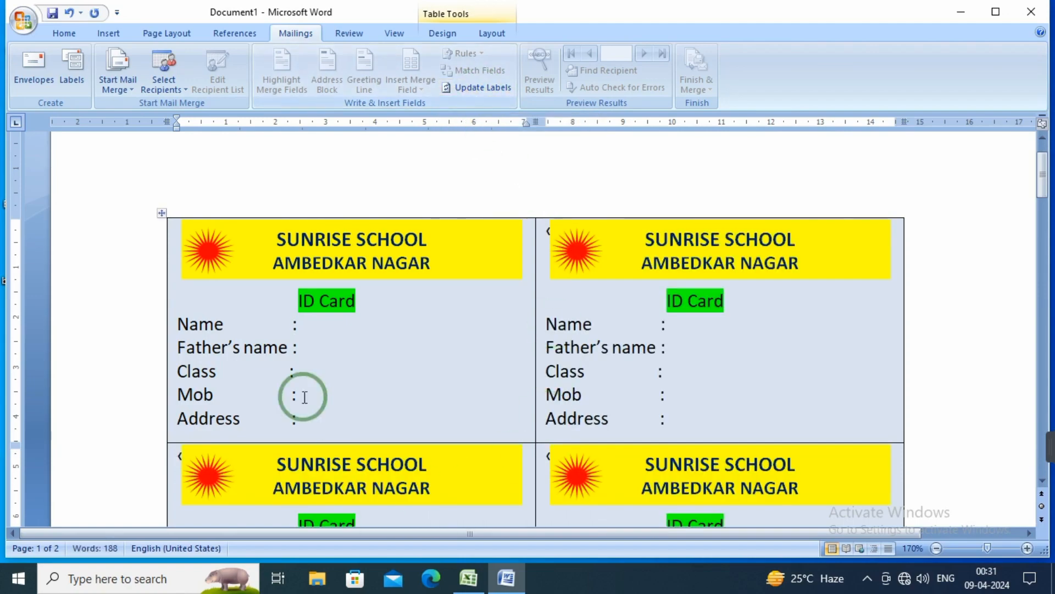
pyautogui.scroll(-4, 509, 355)
pyautogui.scroll(1, 510, 357)
pyautogui.scroll(-6, 511, 357)
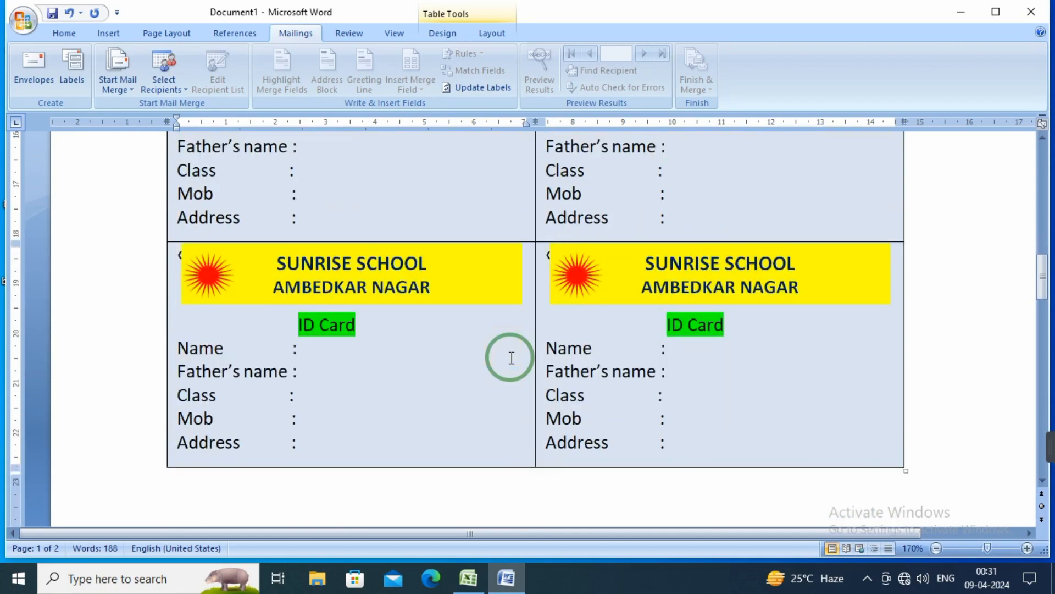
pyautogui.scroll(-8, 511, 357)
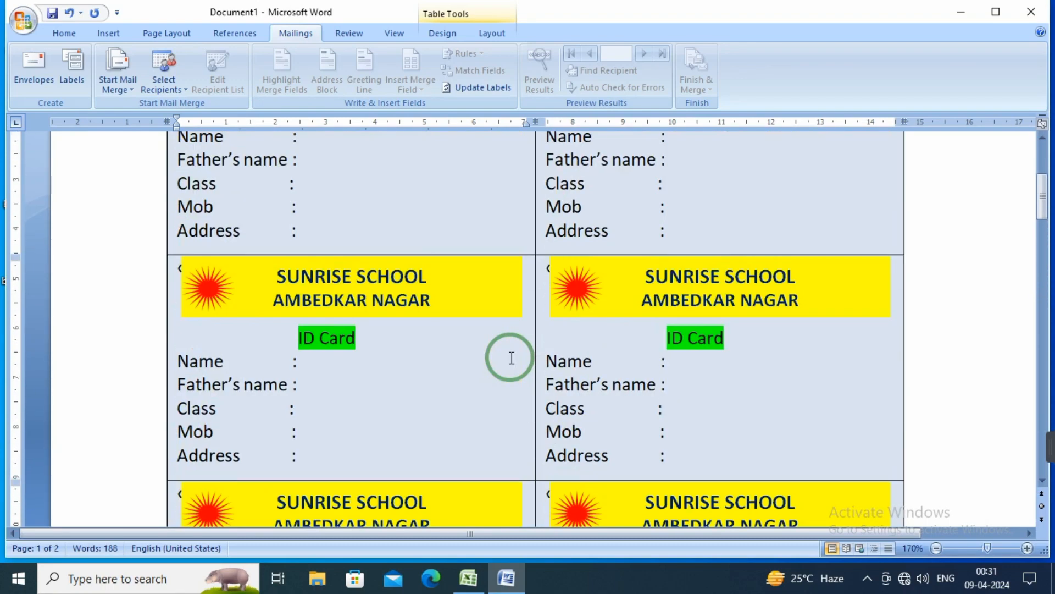
pyautogui.scroll(2, 511, 357)
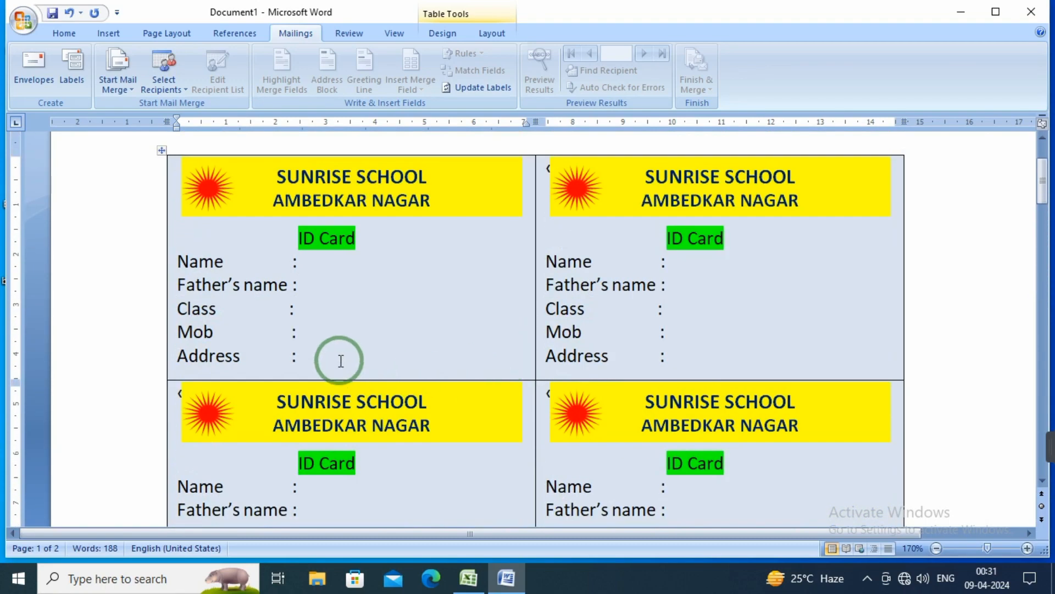
# Place the cursor after the first card's Name colon, and open the list workbook from the desktop in Excel
pyautogui.click(294, 262)
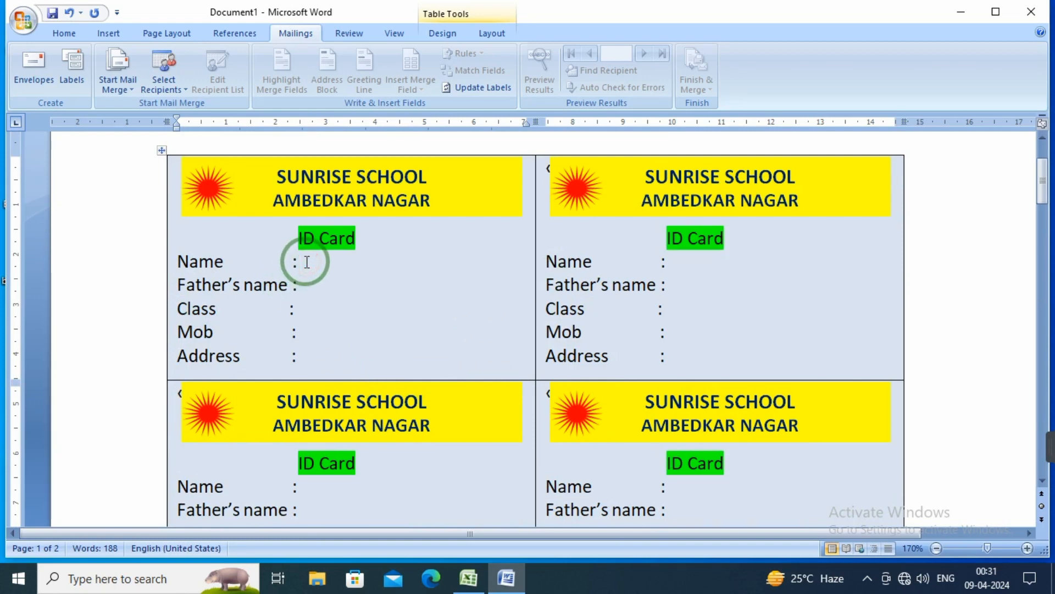
pyautogui.click(961, 11)
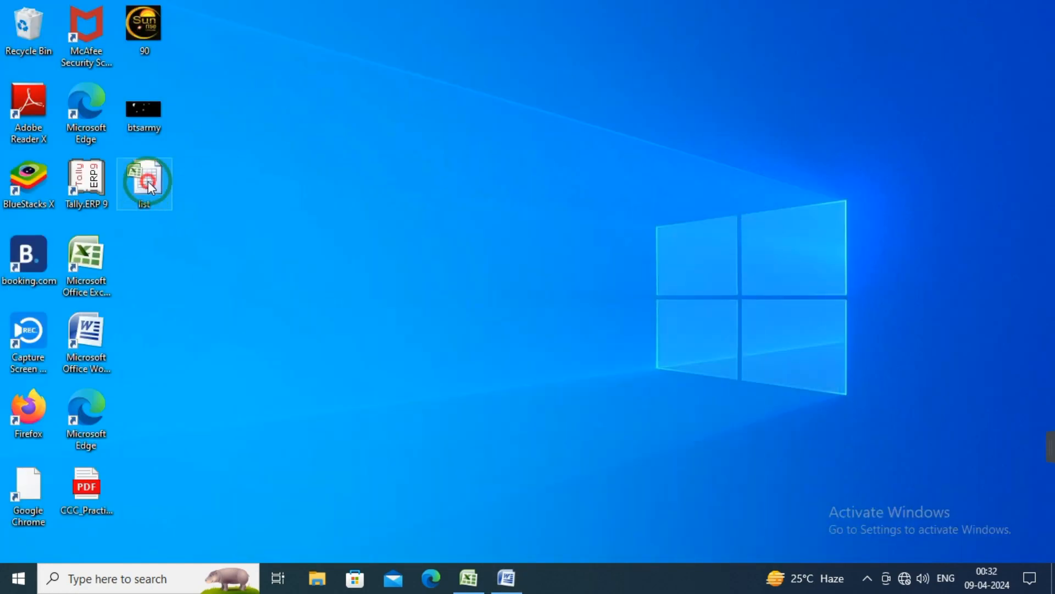
pyautogui.doubleClick(148, 185)
pyautogui.click(341, 337)
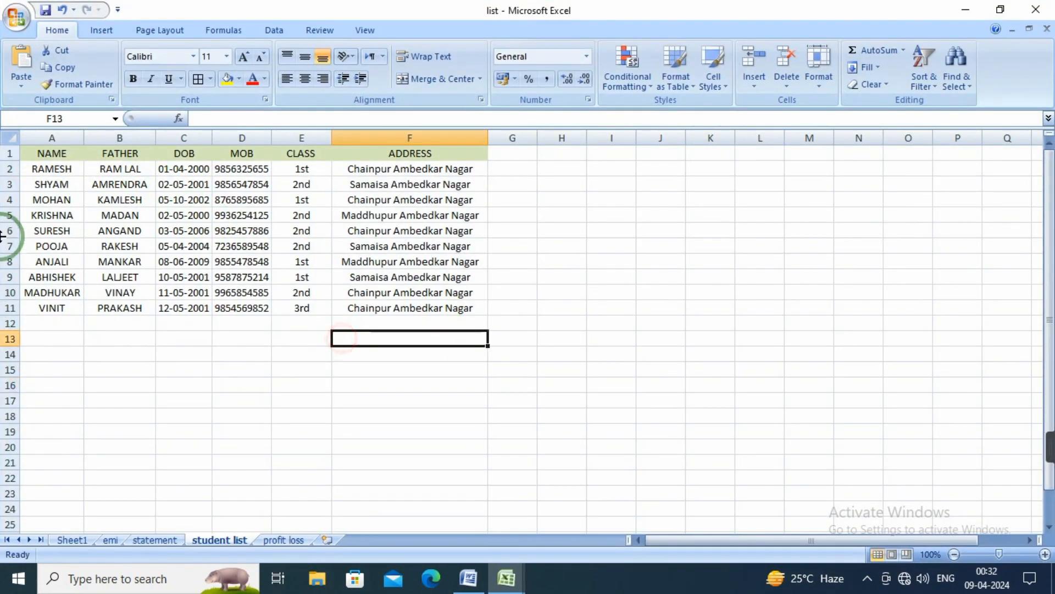
# Review the student list sheet's NAME, FATHER, DOB, MOB, CLASS and ADDRESS columns
pyautogui.moveTo(51, 168); pyautogui.dragTo(56, 310)
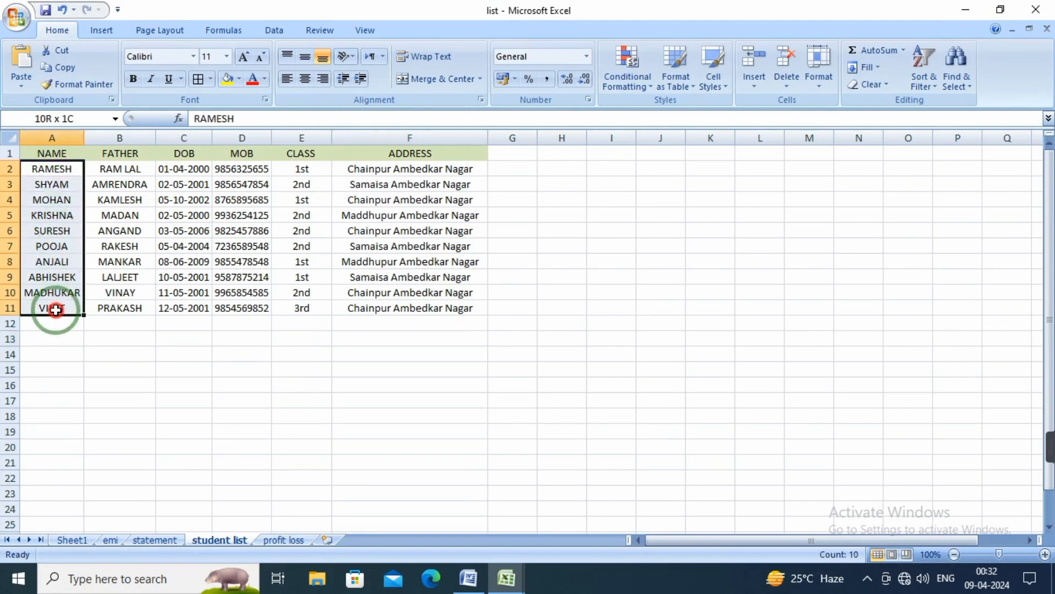
pyautogui.moveTo(119, 168); pyautogui.dragTo(117, 309)
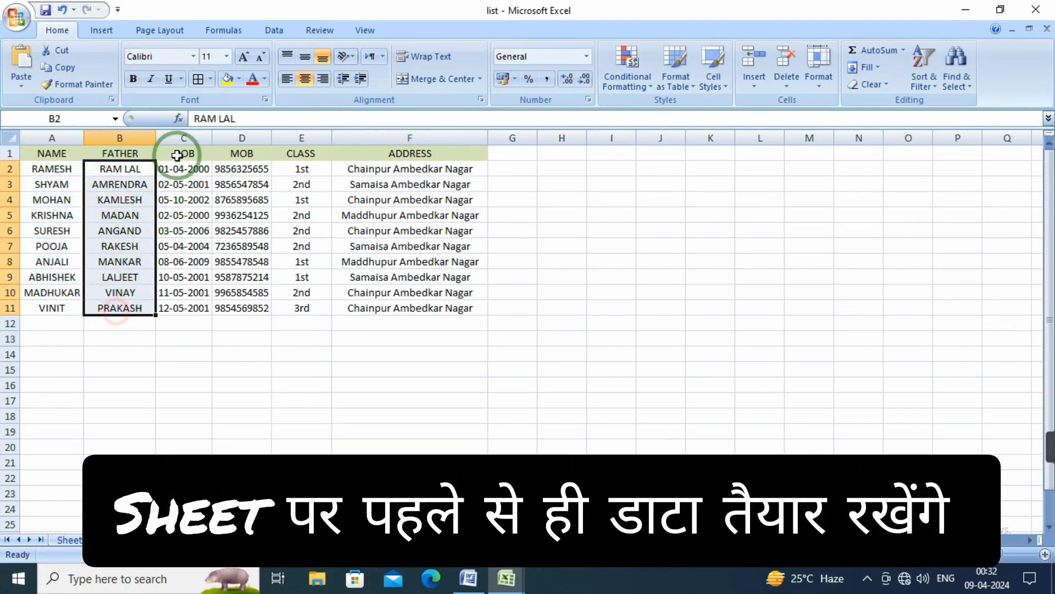
pyautogui.moveTo(175, 169); pyautogui.dragTo(178, 277)
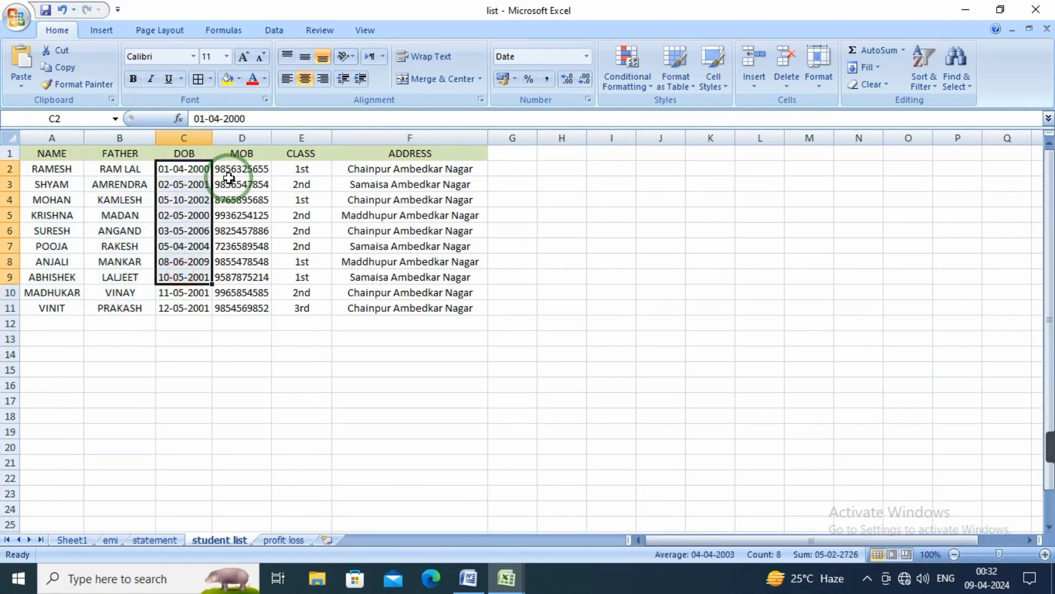
pyautogui.moveTo(234, 170); pyautogui.dragTo(235, 306)
pyautogui.moveTo(302, 169); pyautogui.dragTo(324, 321)
pyautogui.moveTo(401, 170); pyautogui.dragTo(408, 311)
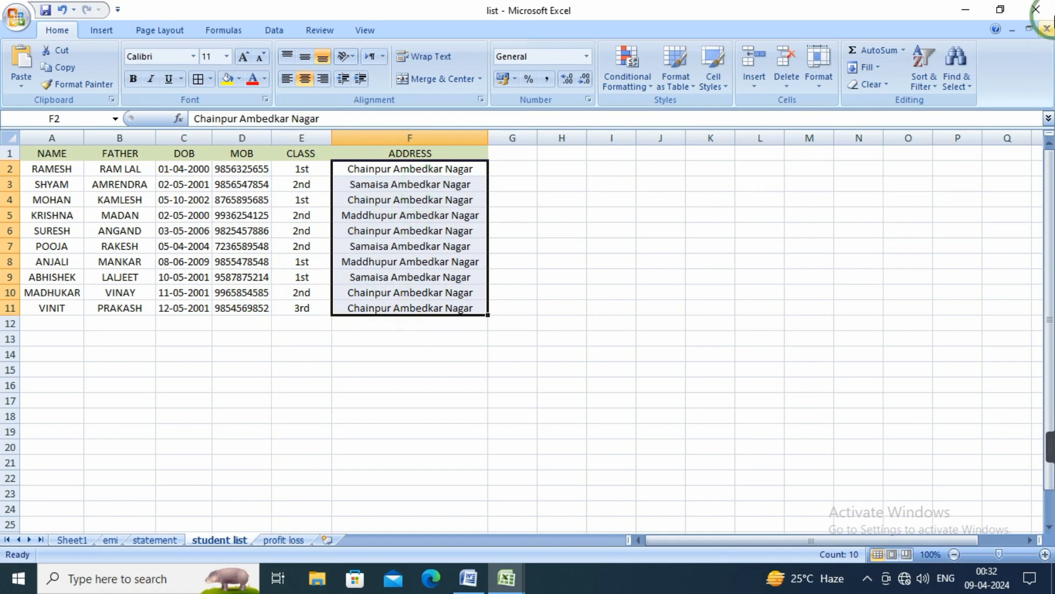
# Close the list and tube workbooks and return to the ID card document in Word
pyautogui.click(1046, 7)
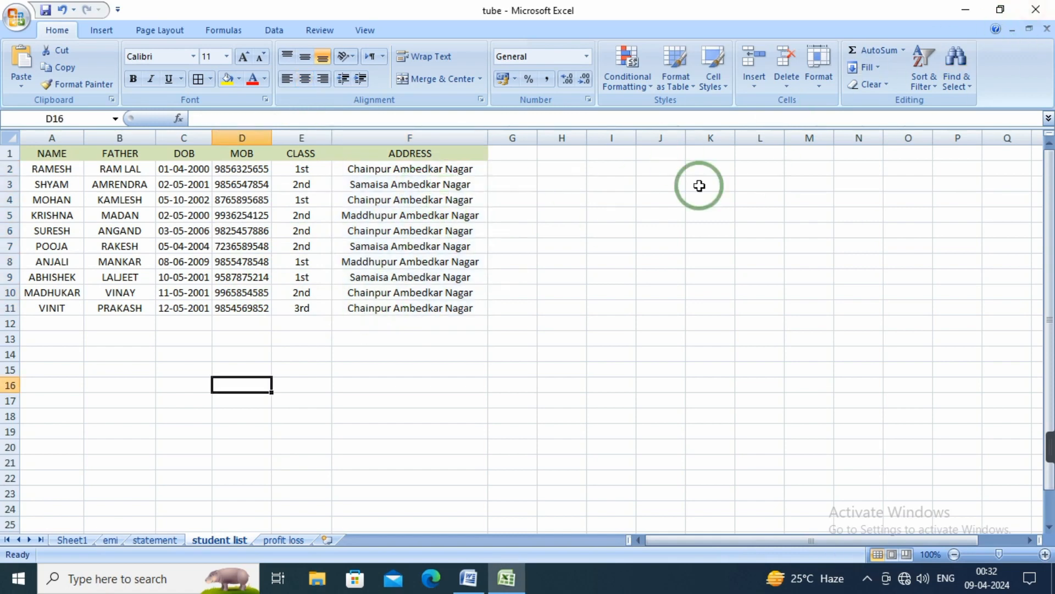
pyautogui.click(1023, 11)
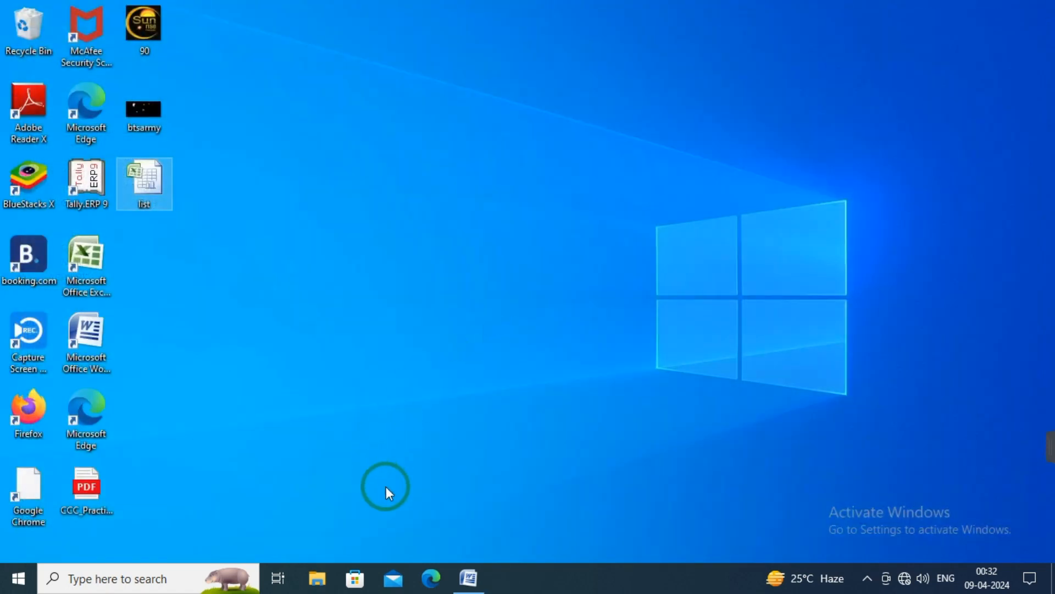
pyautogui.click(459, 586)
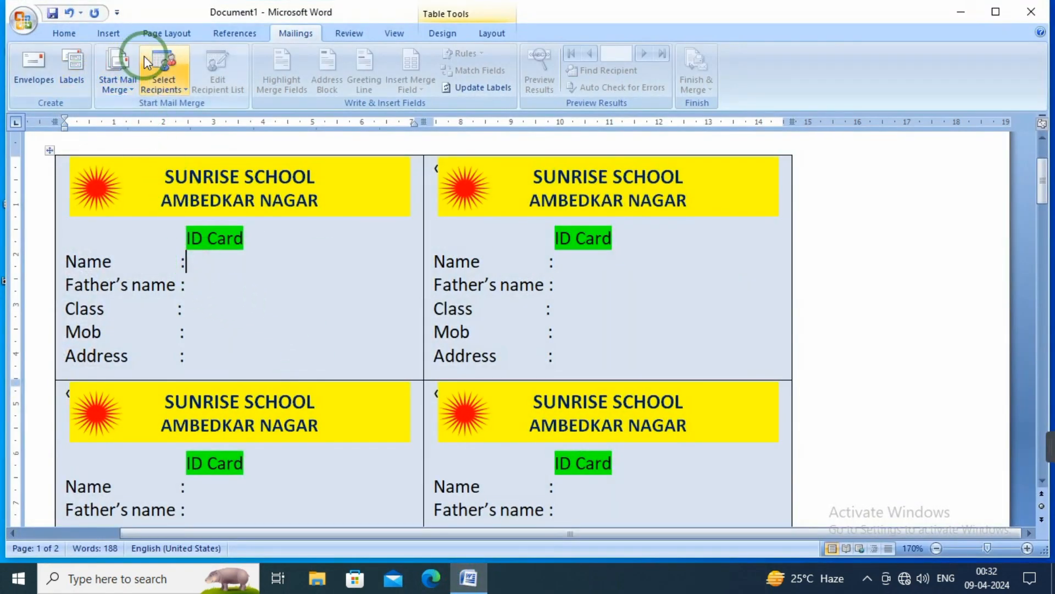
# Attach the desktop's list workbook as the existing recipient list, using the 'student list$' table with its first row as column headers
pyautogui.click(179, 86)
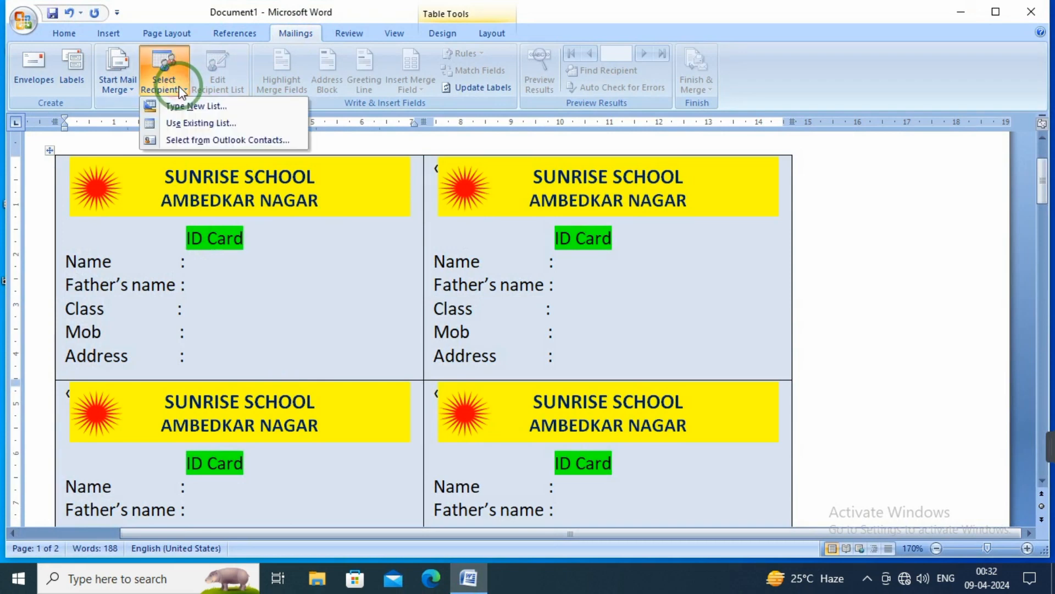
pyautogui.click(213, 124)
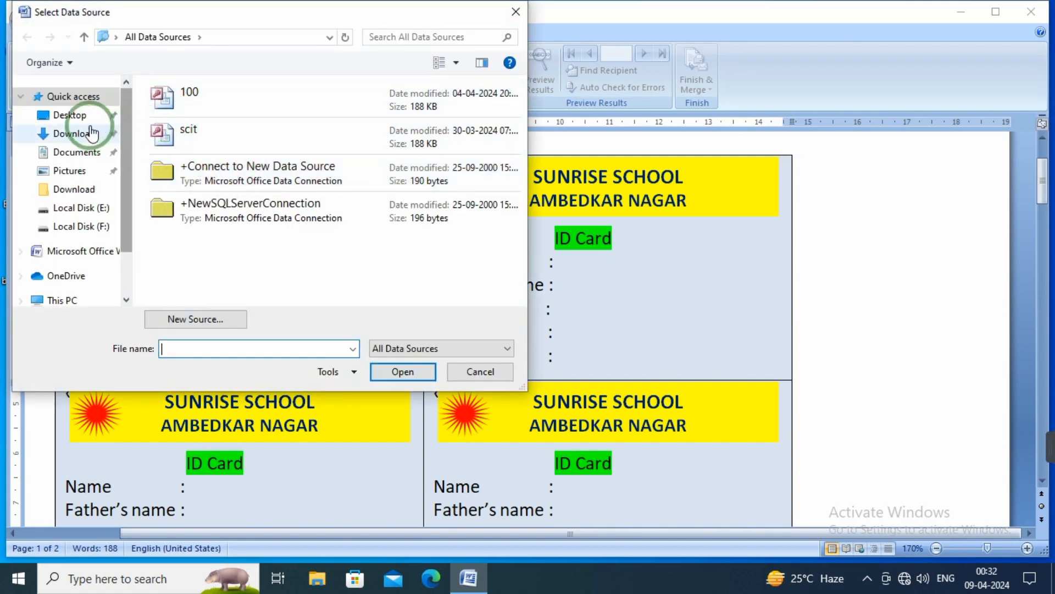
pyautogui.click(75, 117)
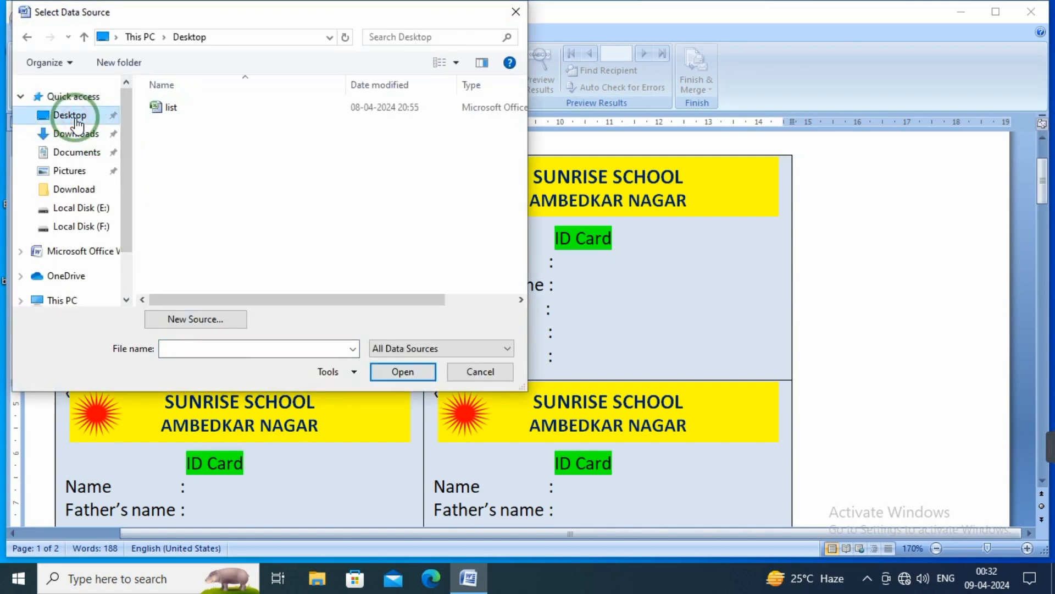
pyautogui.click(166, 108)
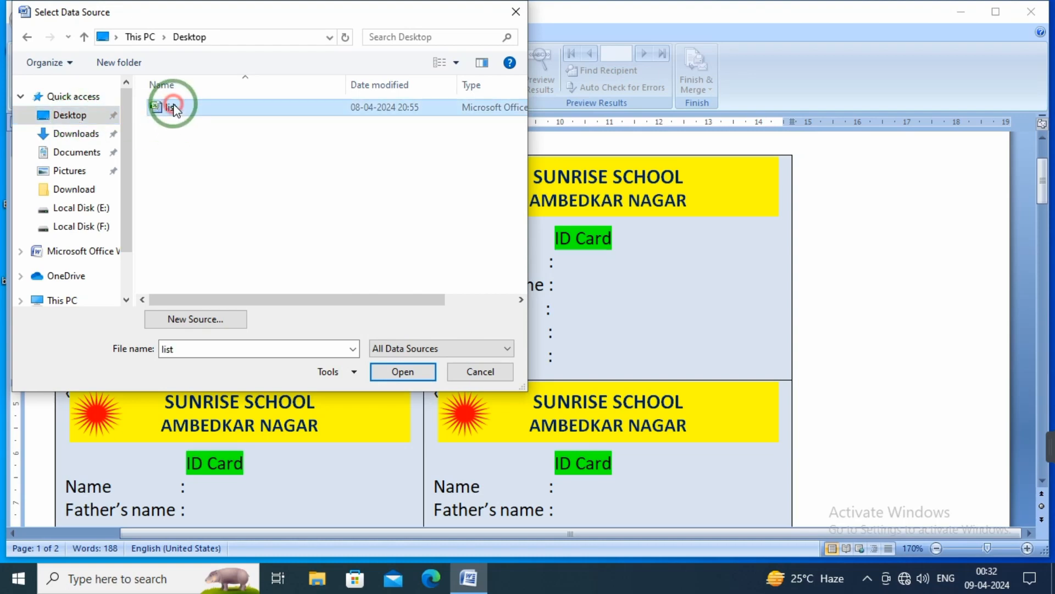
pyautogui.click(395, 378)
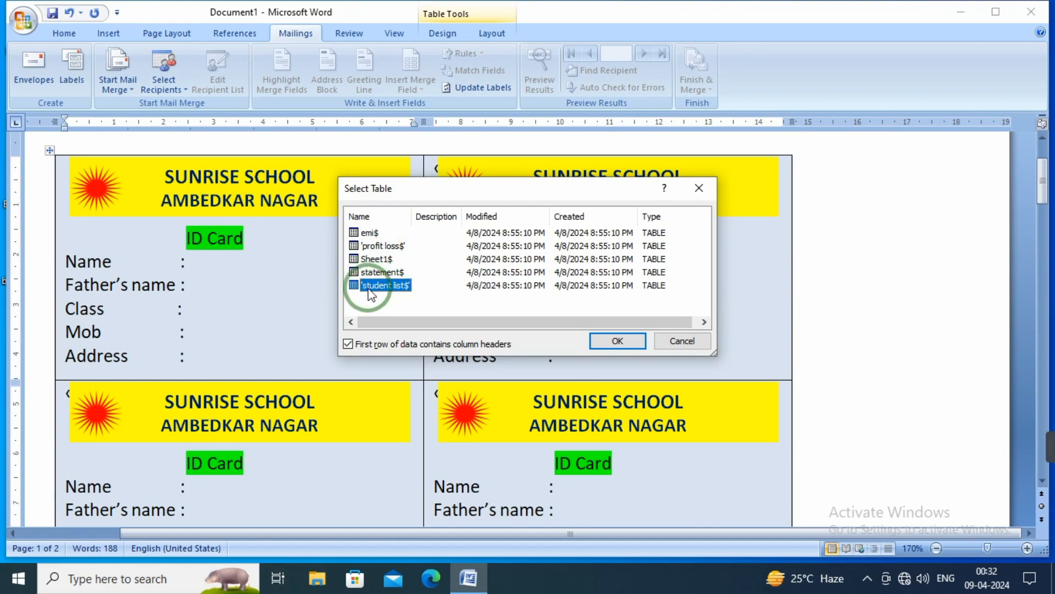
pyautogui.click(614, 340)
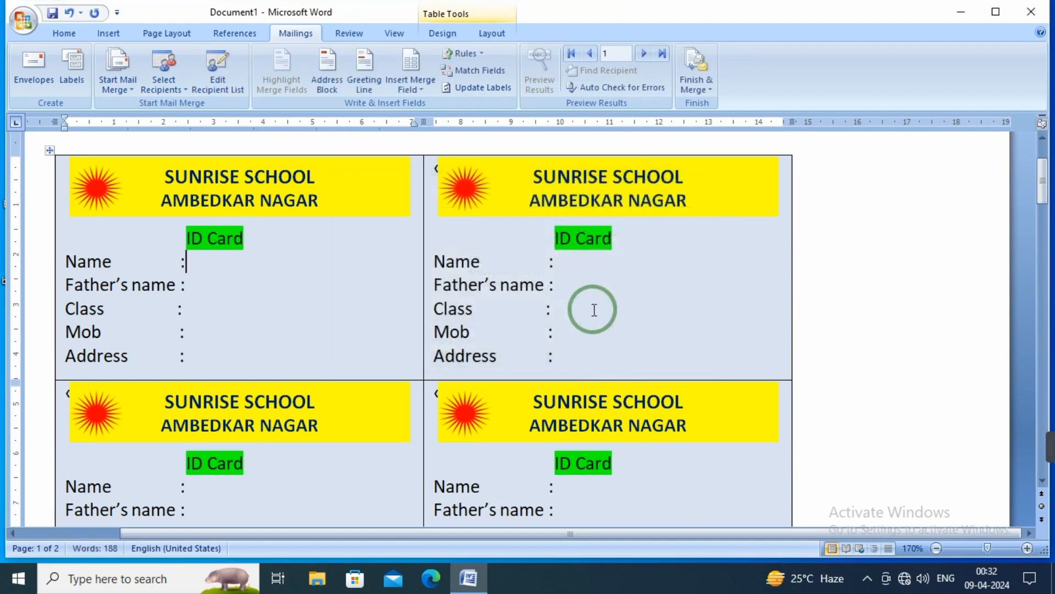
# Insert the NAME merge field after the first card's Name colon, and place the cursor after its Father's name colon
pyautogui.click(422, 91)
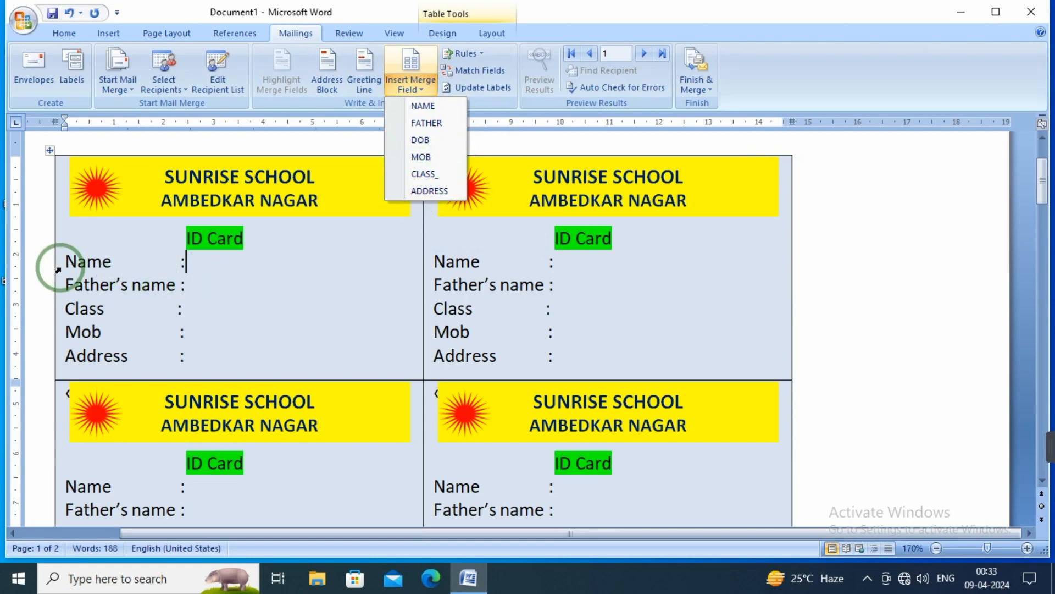
pyautogui.click(416, 107)
pyautogui.click(194, 284)
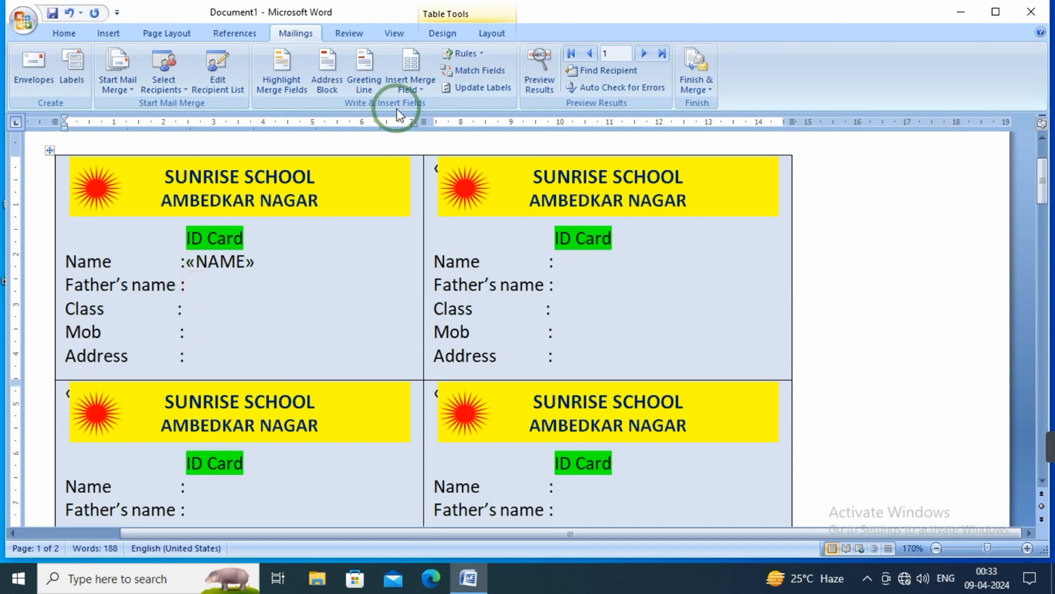
# Insert the FATHER merge field after the first card's Father's name colon and the CLASS_ field after its Class colon
pyautogui.click(412, 79)
pyautogui.click(423, 113)
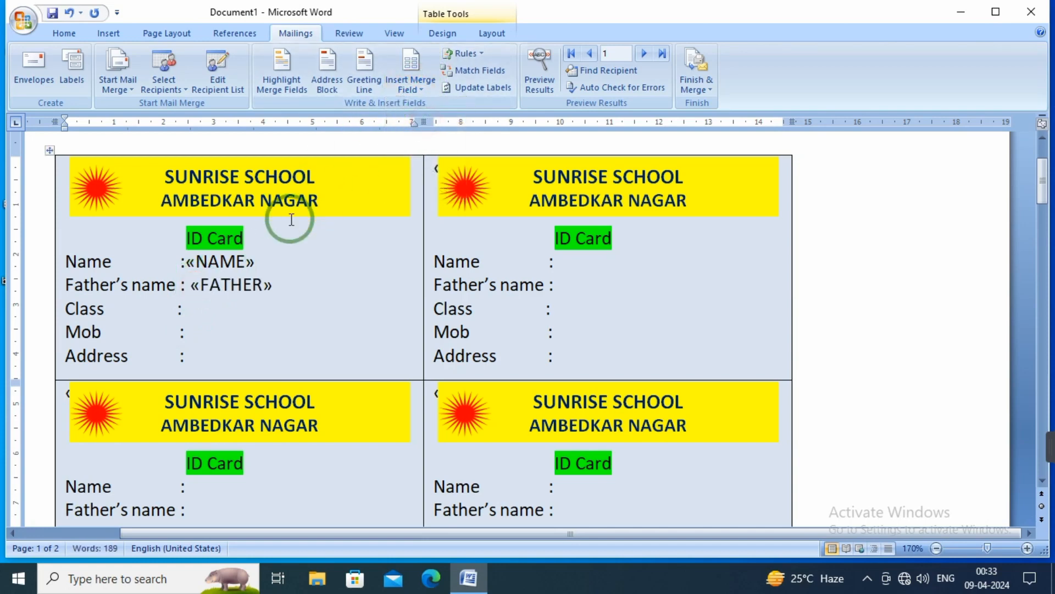
pyautogui.click(207, 309)
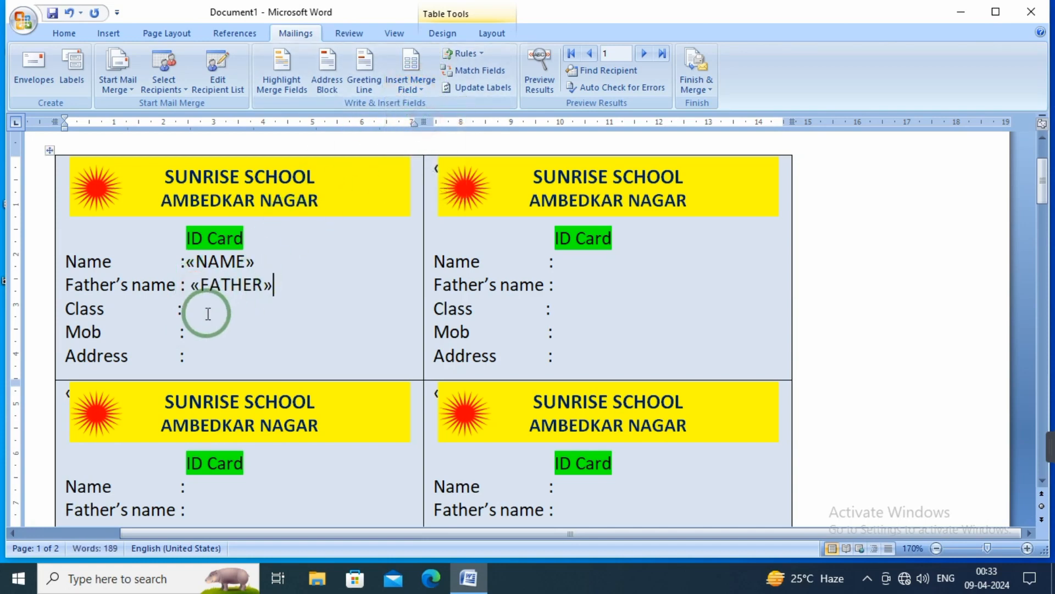
pyautogui.click(434, 86)
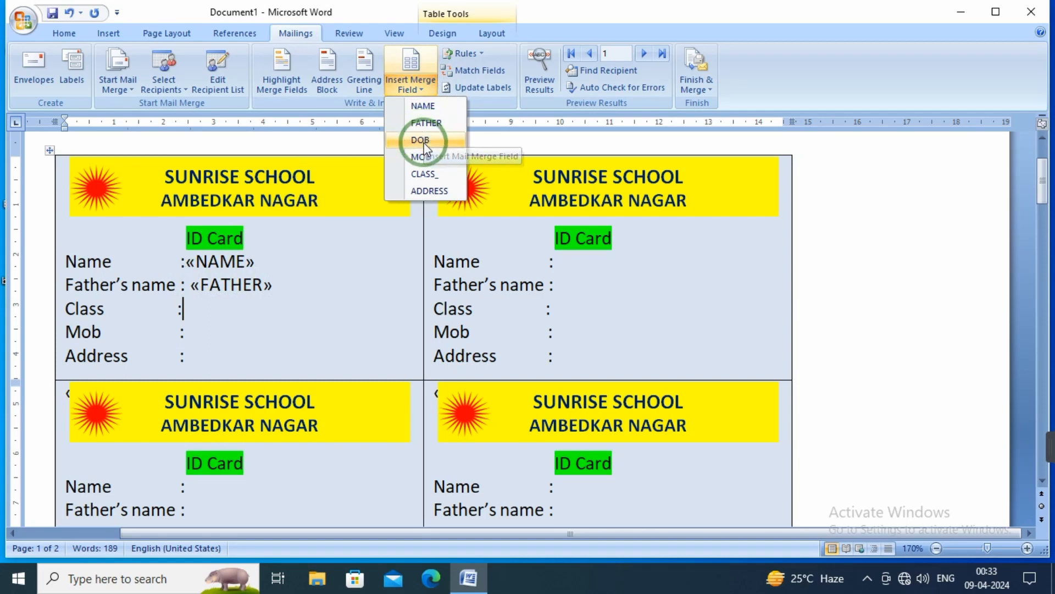
pyautogui.click(431, 173)
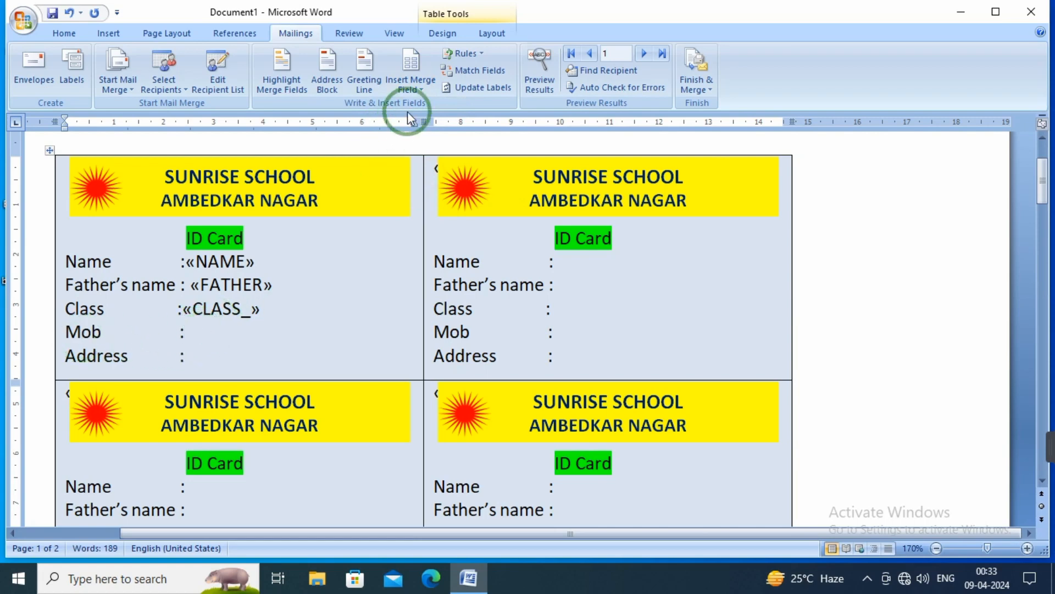
# Insert the MOB merge field after the first card's Mob colon and the ADDRESS field after its Address colon
pyautogui.click(425, 87)
pyautogui.click(422, 157)
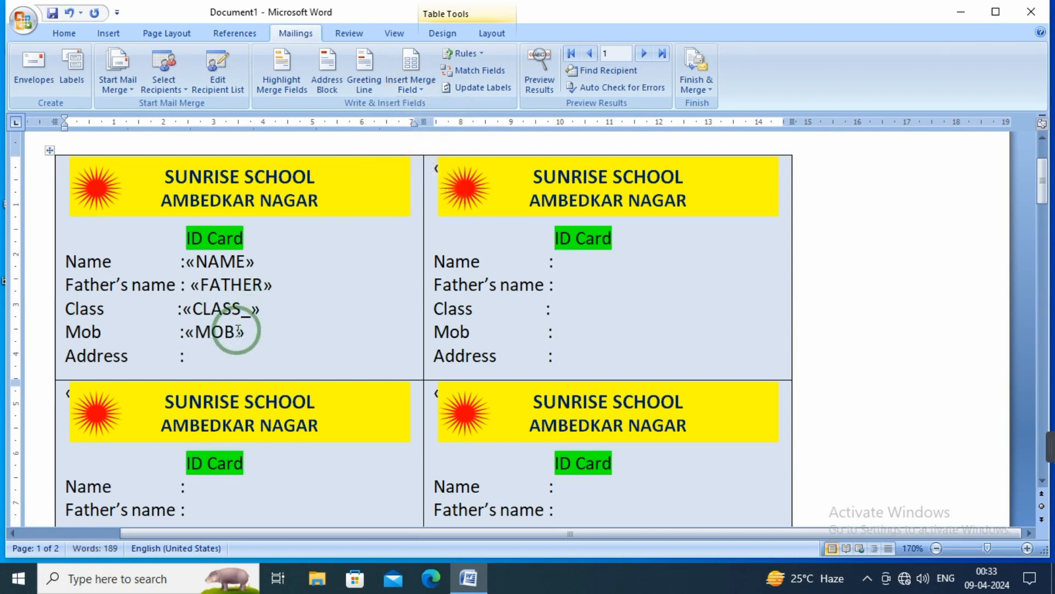
pyautogui.click(419, 88)
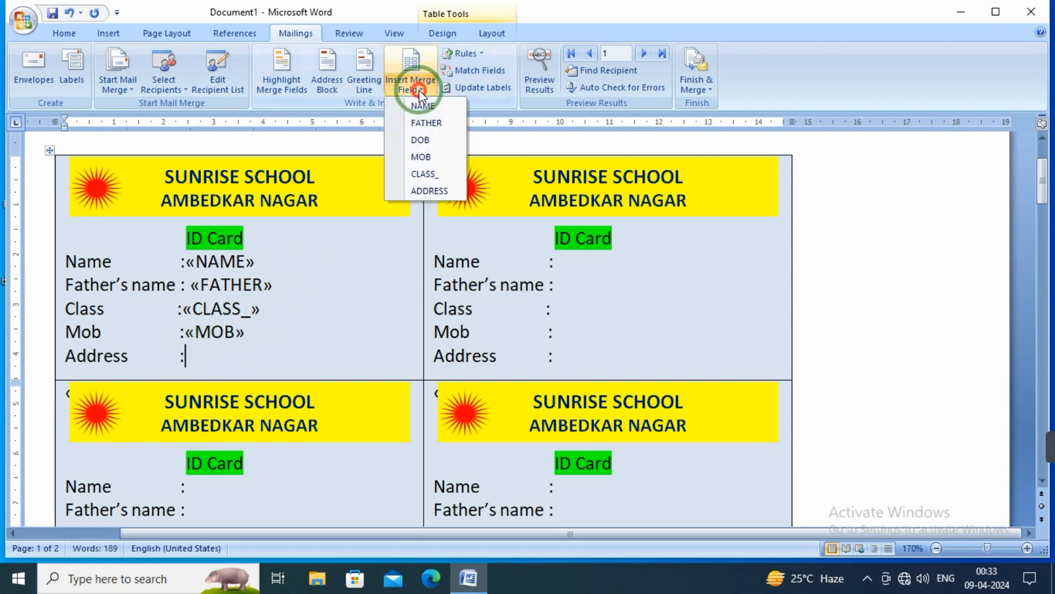
pyautogui.click(440, 191)
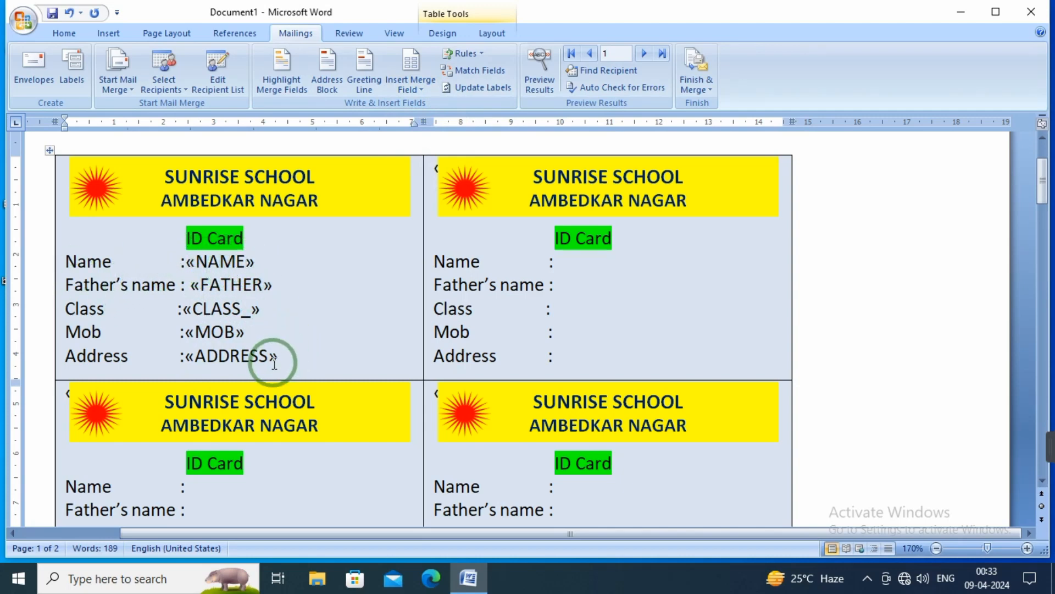
# Reduce the font size of the first card's detail lines, from Name through Address, to 10
pyautogui.moveTo(283, 356); pyautogui.dragTo(71, 260)
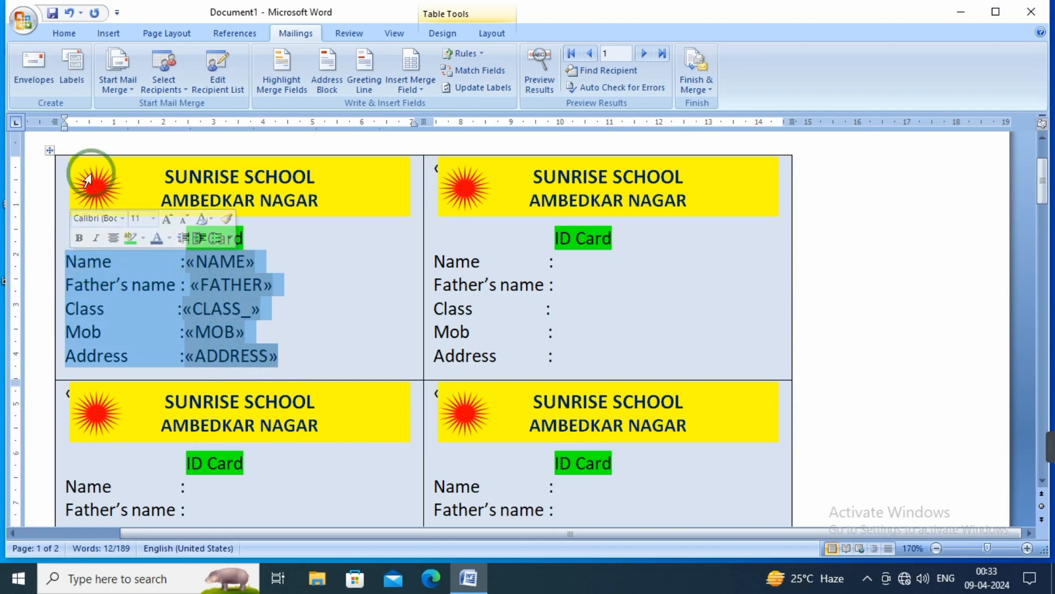
pyautogui.click(61, 32)
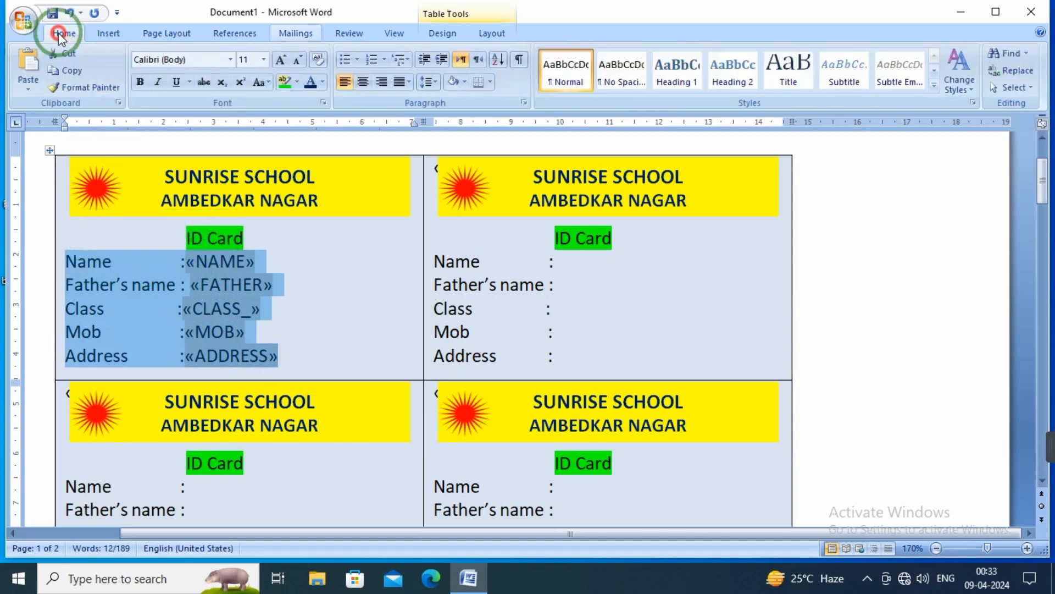
pyautogui.click(299, 62)
pyautogui.click(284, 366)
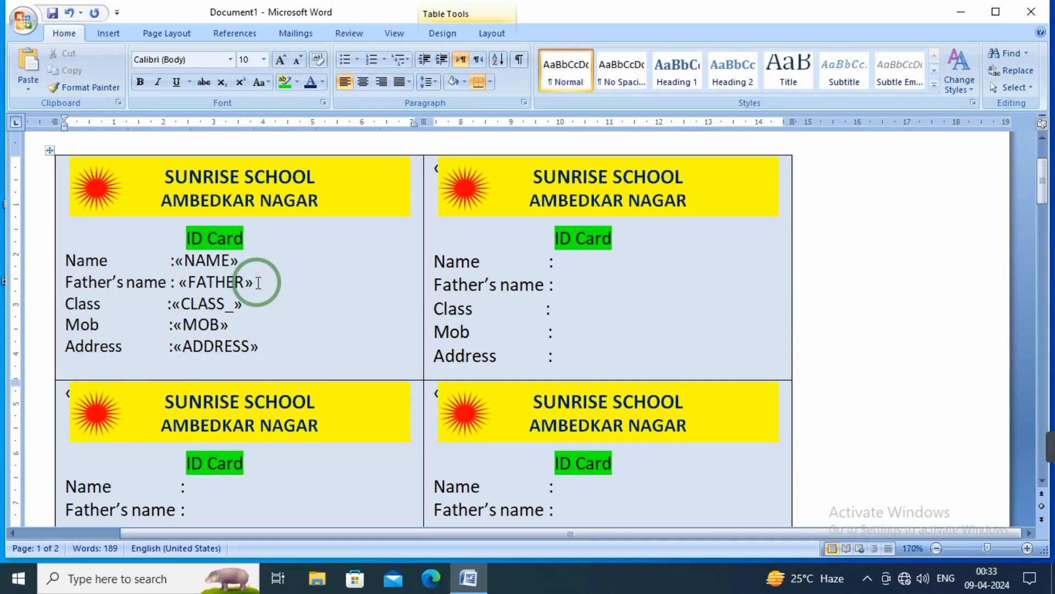
# Add a Dob line below Father's name on the first card and insert the DOB merge field after its colon
pyautogui.press('Return')
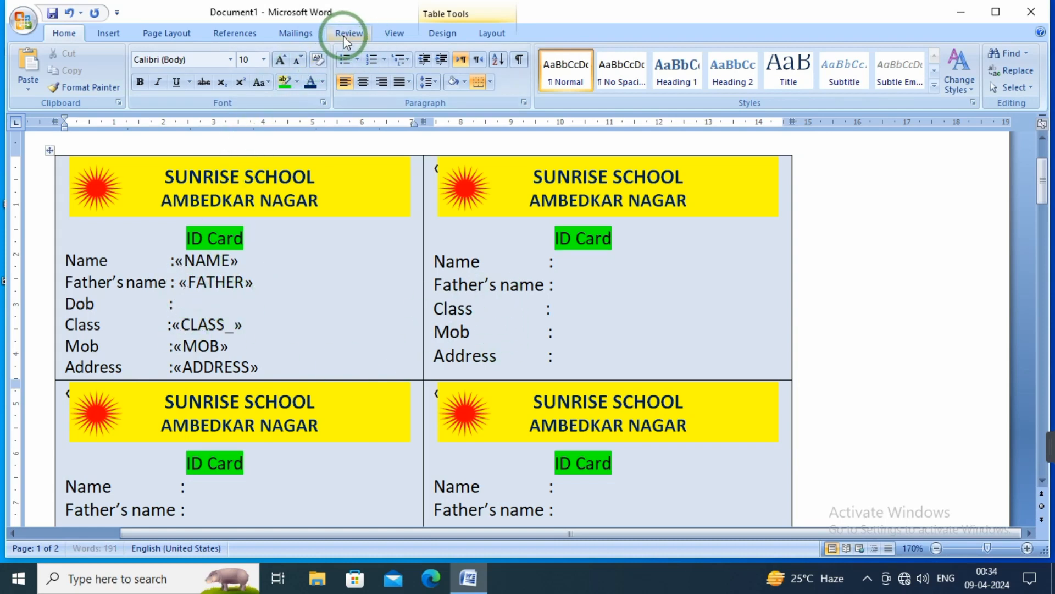
pyautogui.click(293, 32)
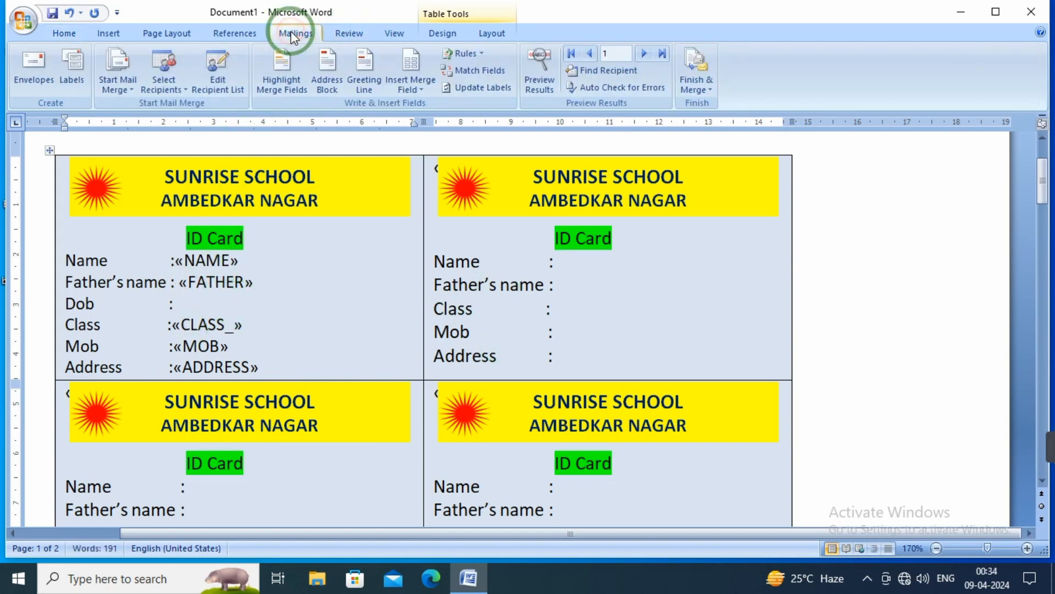
pyautogui.click(425, 91)
pyautogui.click(421, 141)
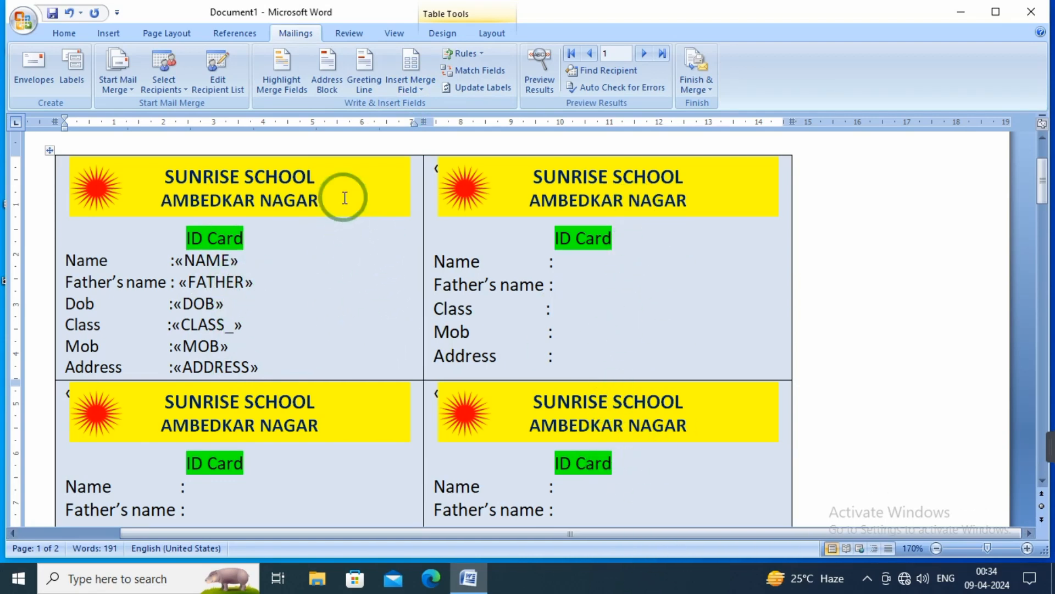
# Draw a rounded rectangle photo box about 1.27 cm high and 1.48 cm wide below the right end of the first card's yellow header
pyautogui.click(107, 33)
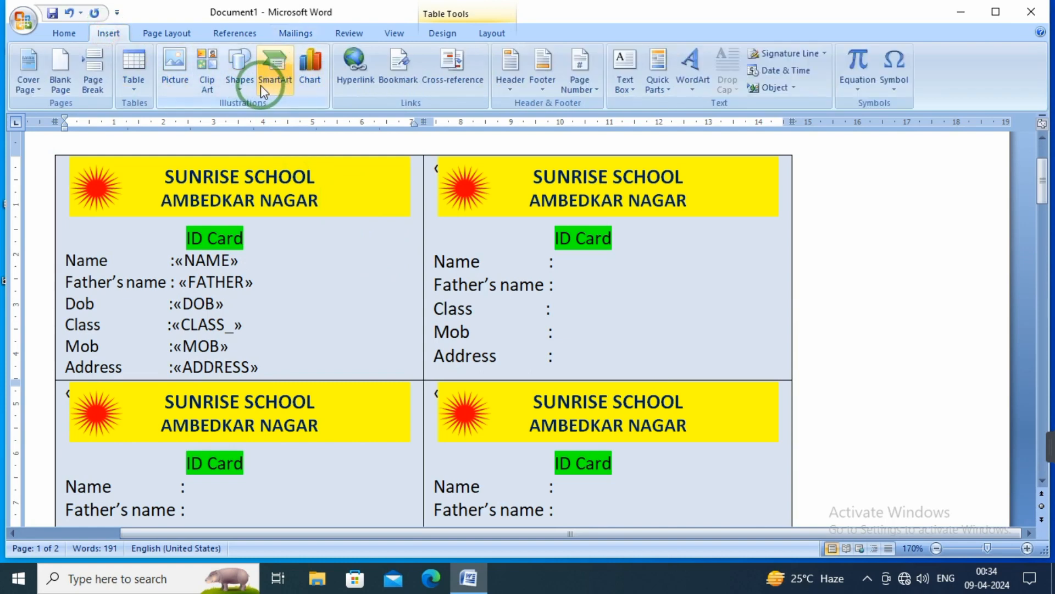
pyautogui.click(239, 83)
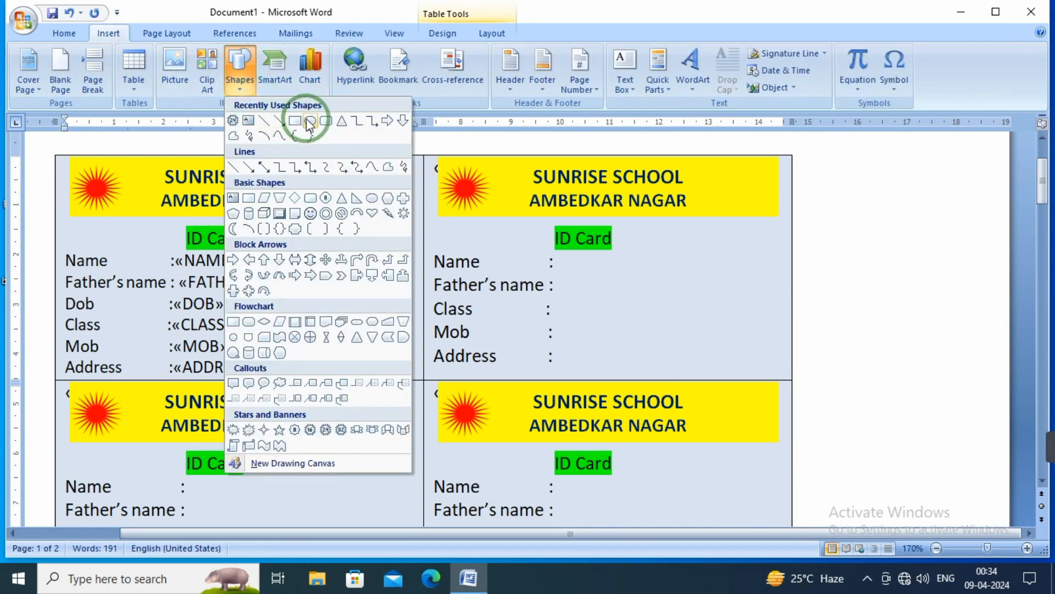
pyautogui.click(325, 121)
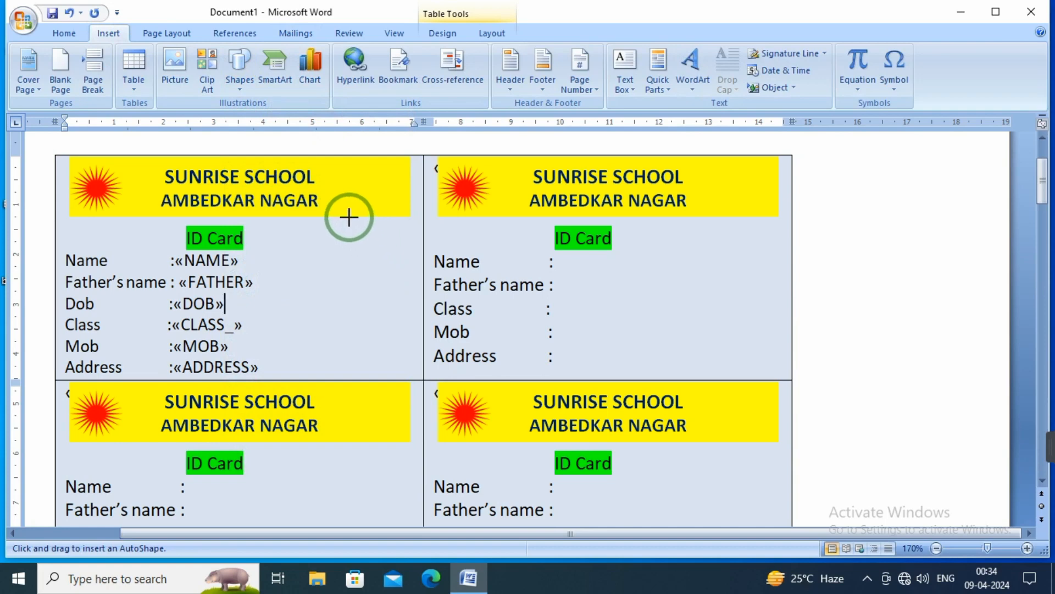
pyautogui.moveTo(347, 217); pyautogui.dragTo(421, 280)
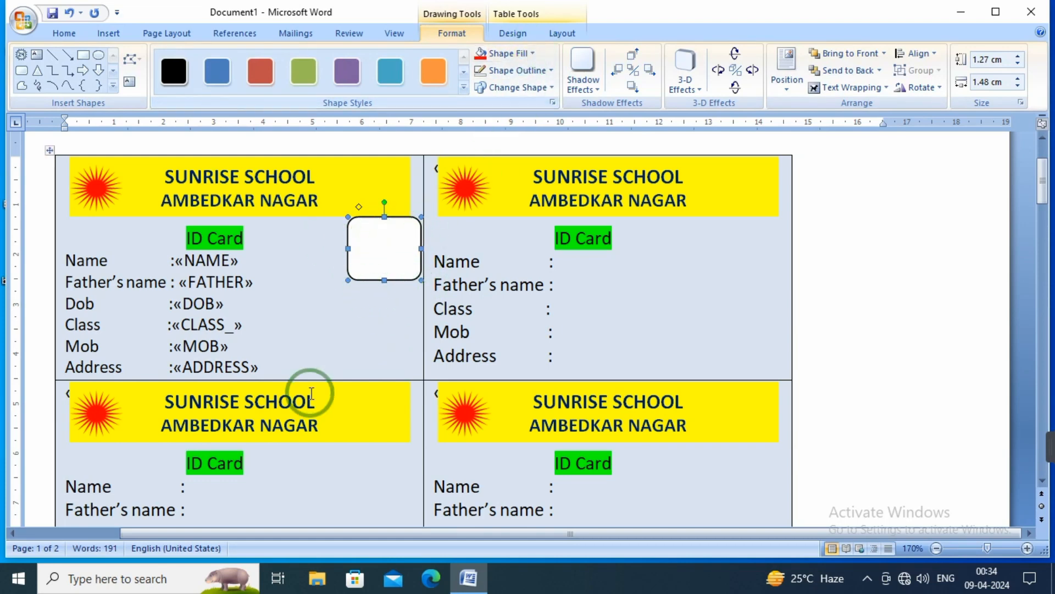
pyautogui.click(348, 336)
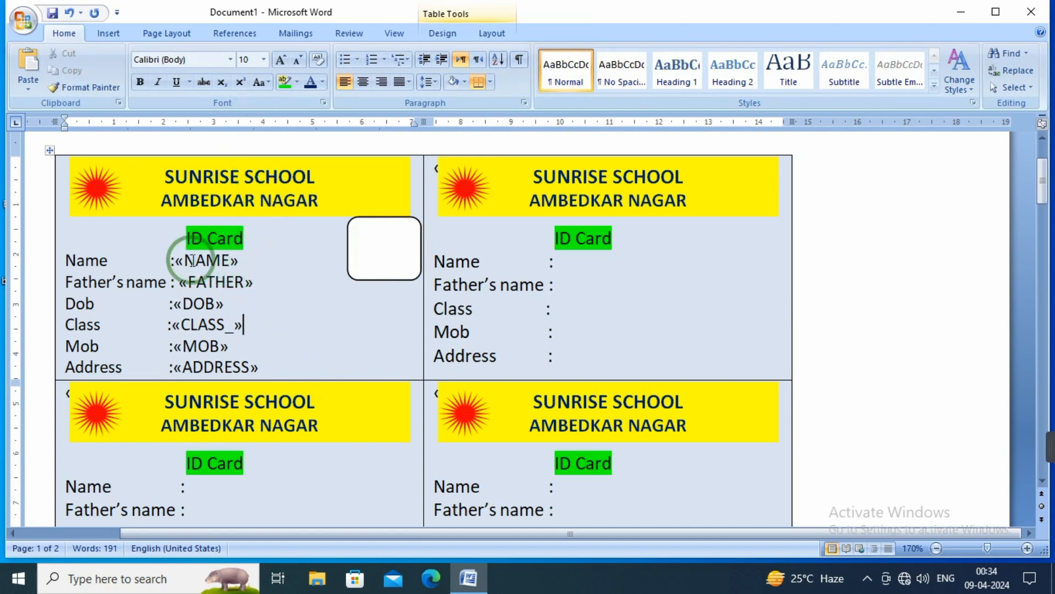
# Update the labels so the first card's merge fields and photo box are copied to every card, and check the whole sheet
pyautogui.click(304, 32)
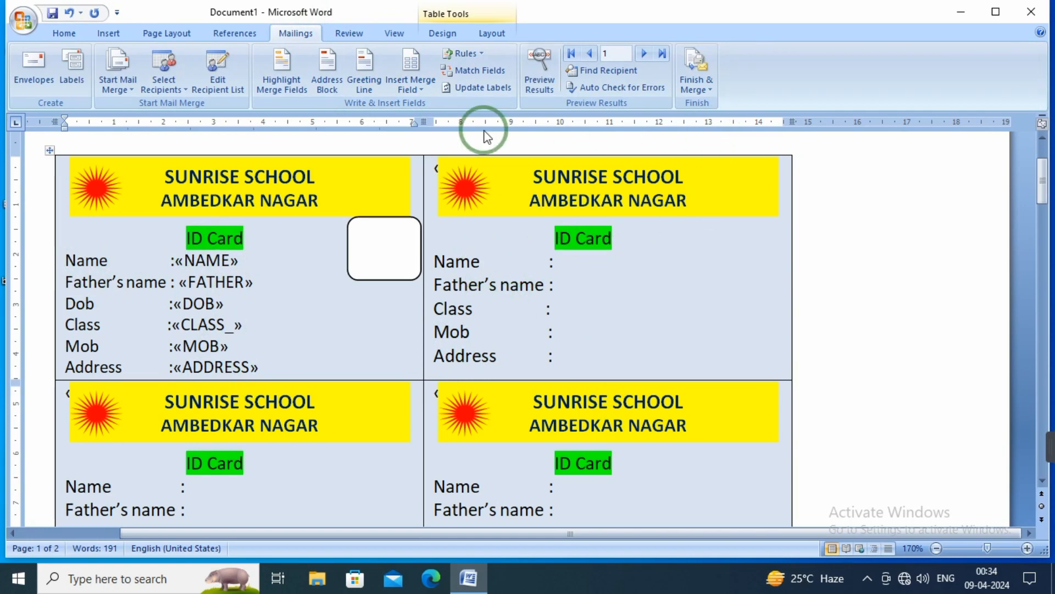
pyautogui.click(483, 88)
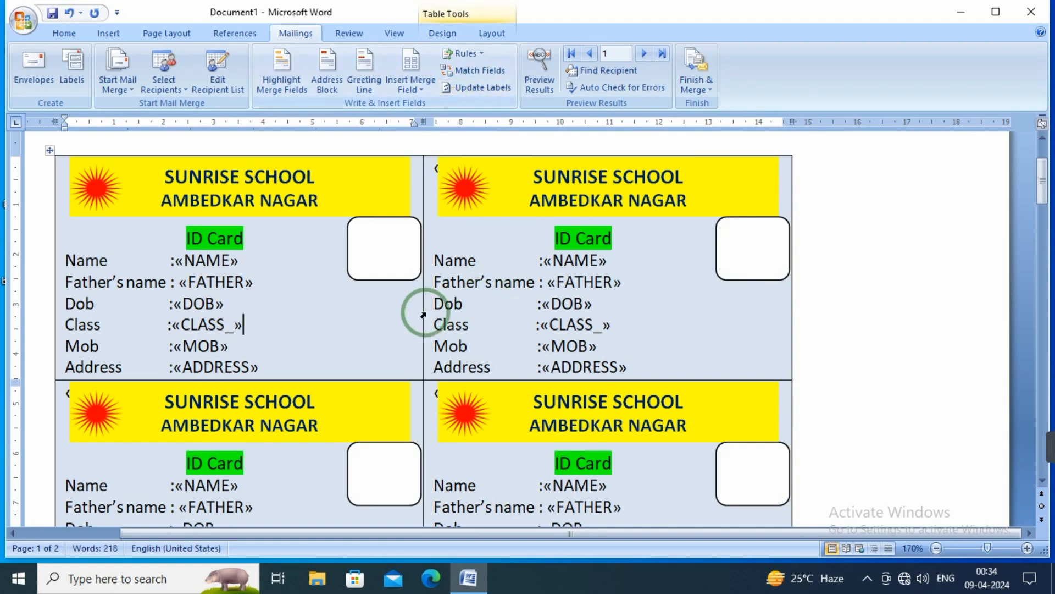
pyautogui.scroll(-3, 584, 401)
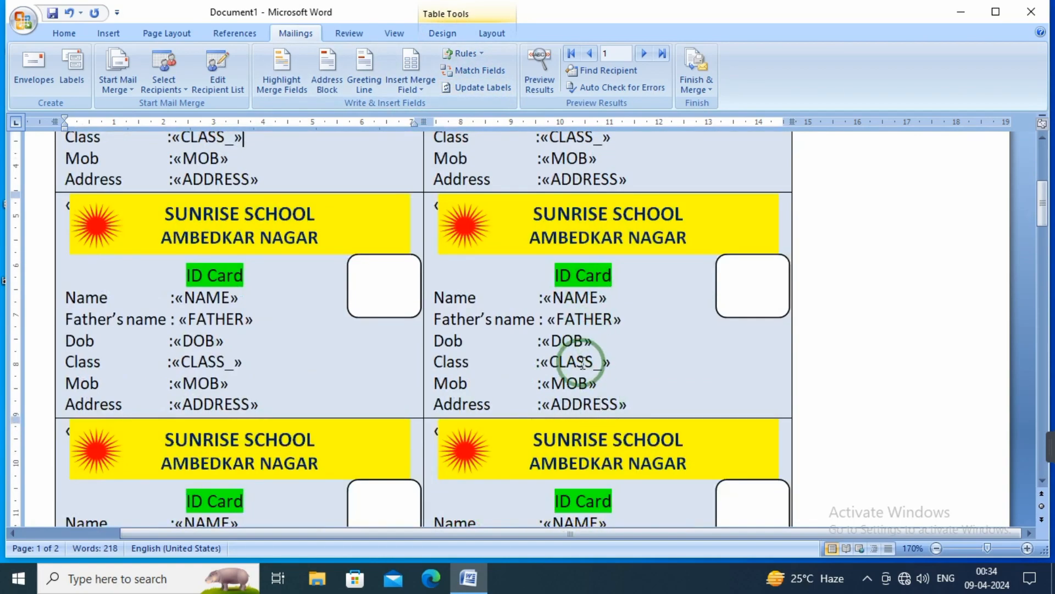
pyautogui.scroll(-4, 583, 363)
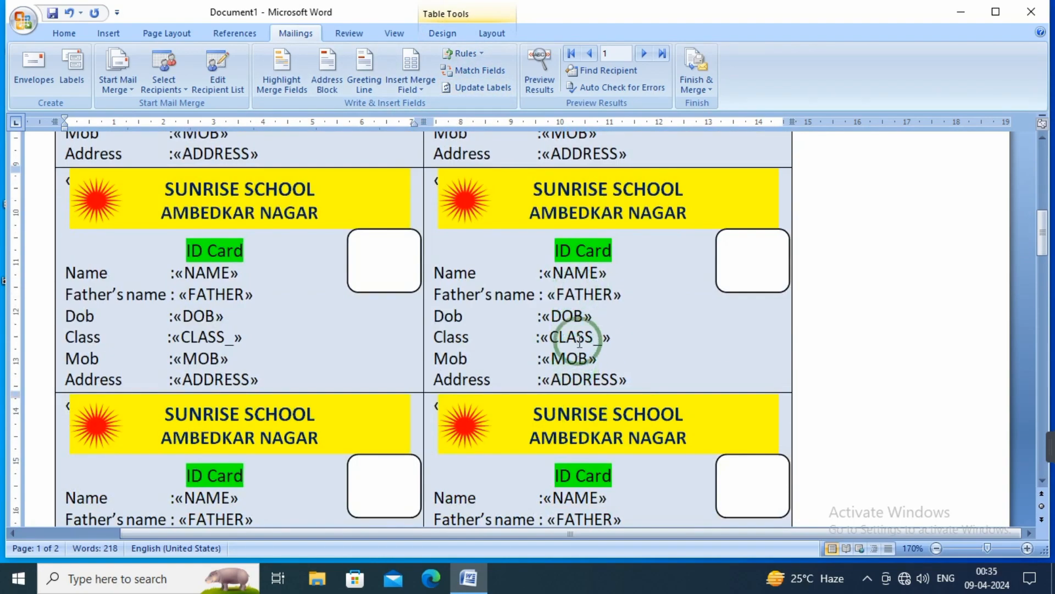
pyautogui.scroll(-6, 483, 412)
pyautogui.scroll(5, 476, 417)
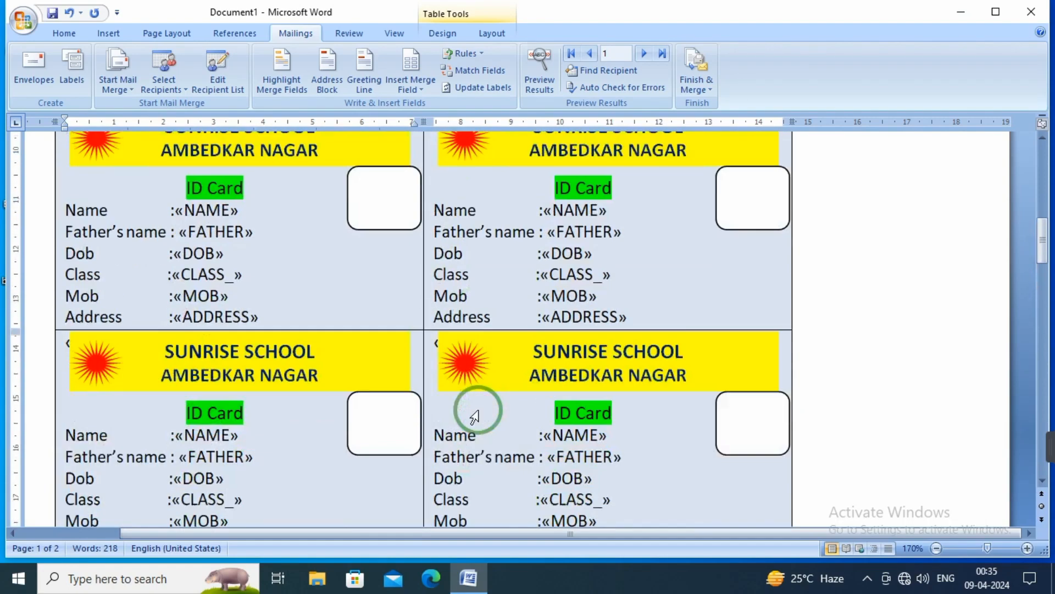
pyautogui.scroll(9, 476, 413)
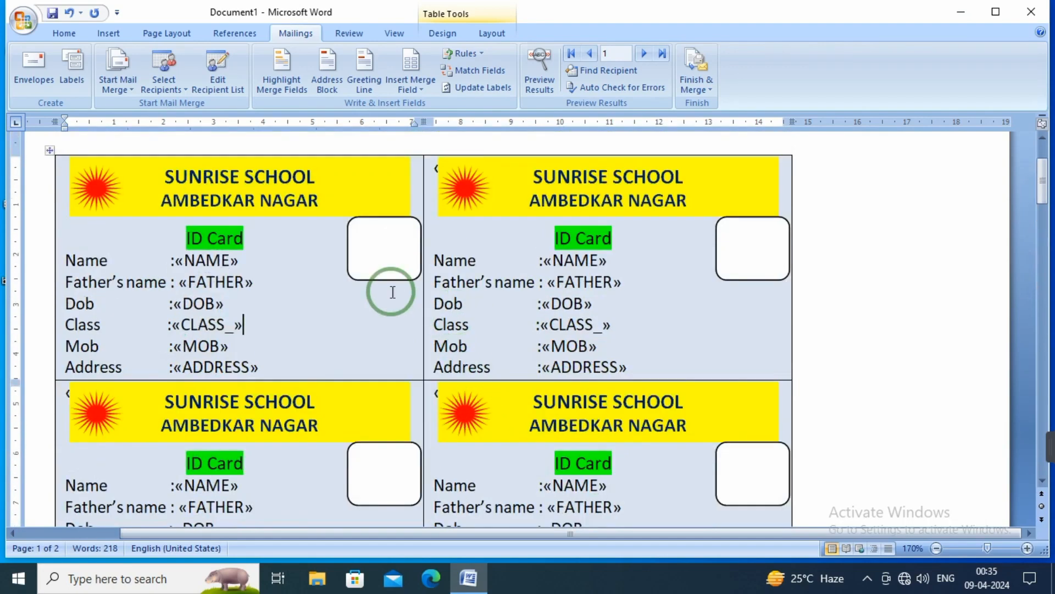
# Finish the merge by creating individual documents for all records in a new document
pyautogui.click(698, 83)
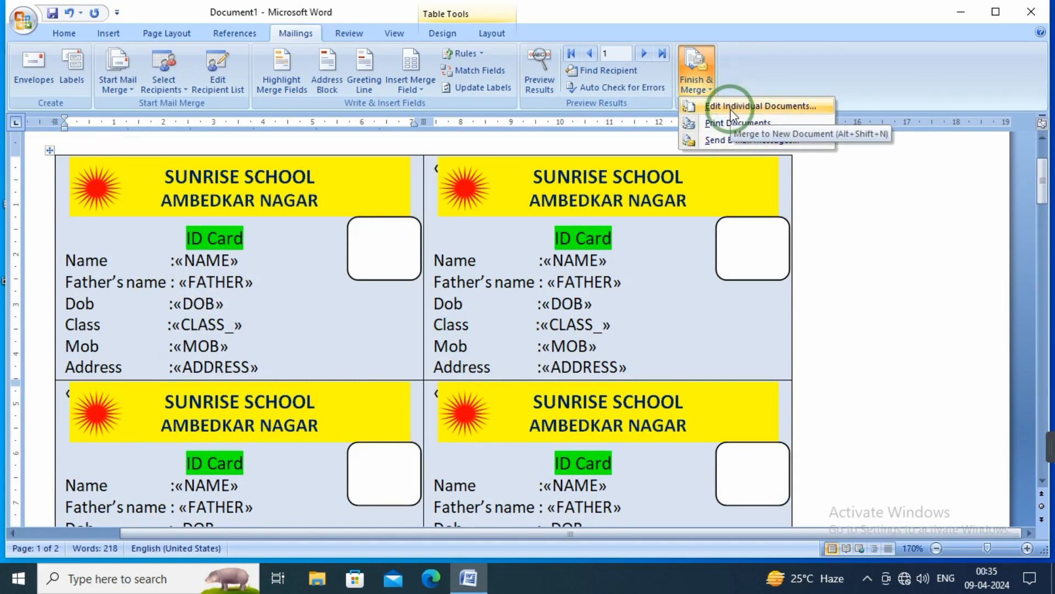
pyautogui.click(731, 106)
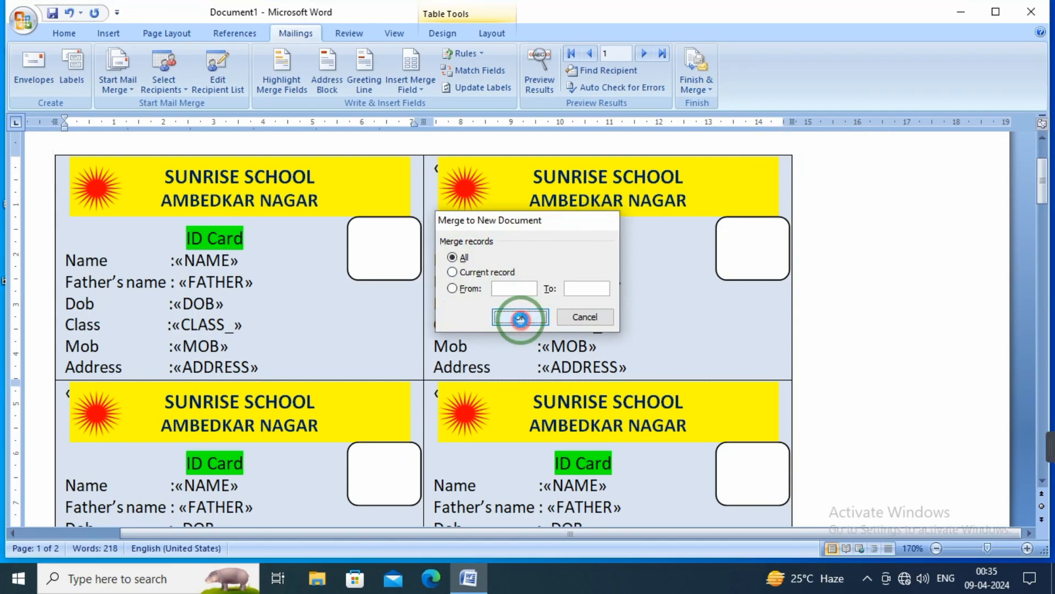
pyautogui.click(520, 318)
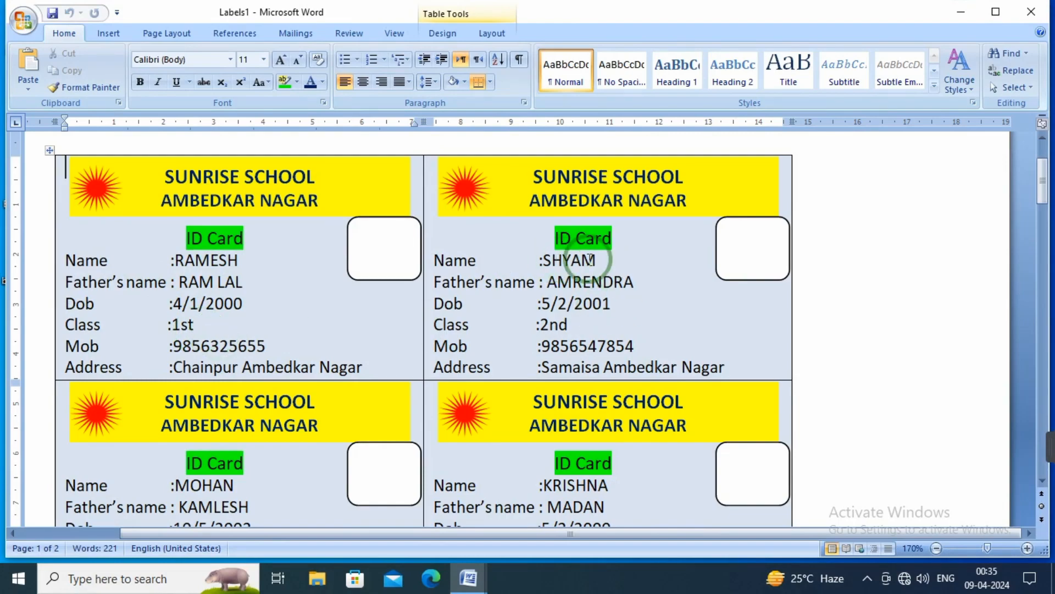
# Review the student details and photo boxes on all the merged ID cards, with the page view reduced to 140%
pyautogui.scroll(-3, 537, 318)
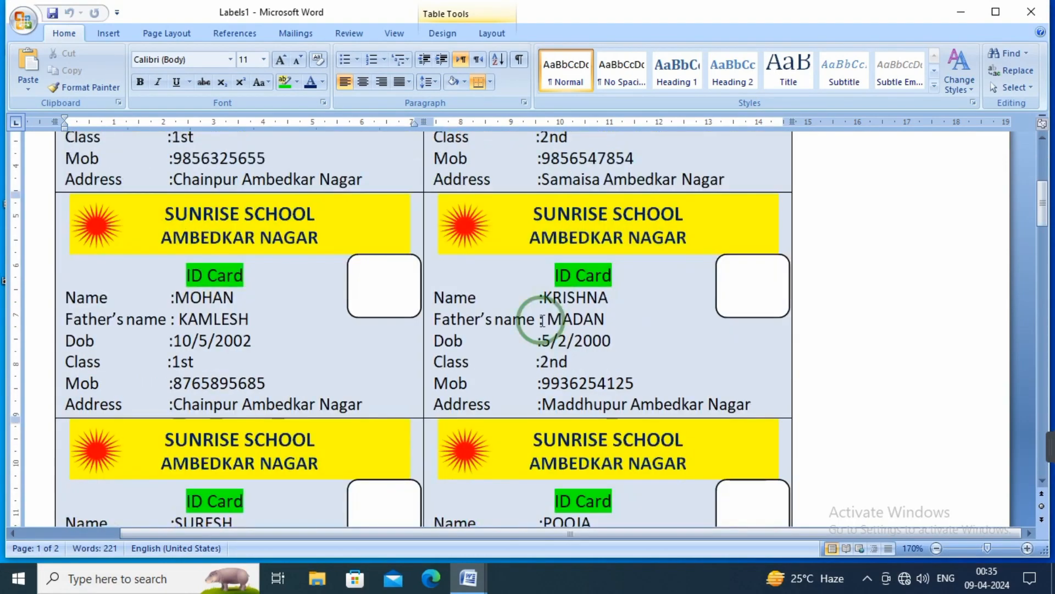
pyautogui.scroll(-12, 541, 321)
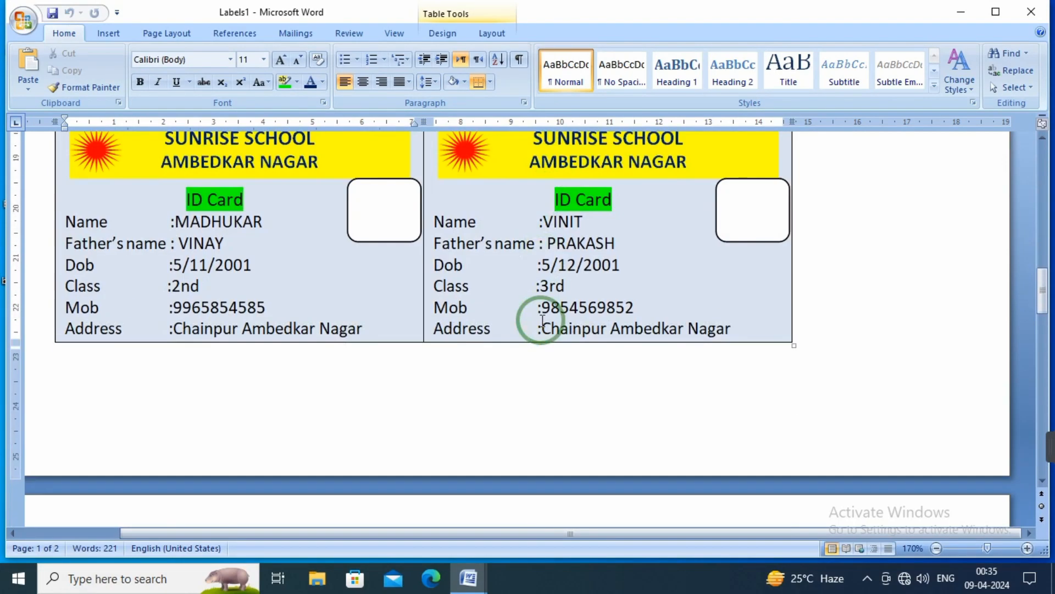
pyautogui.scroll(15, 542, 320)
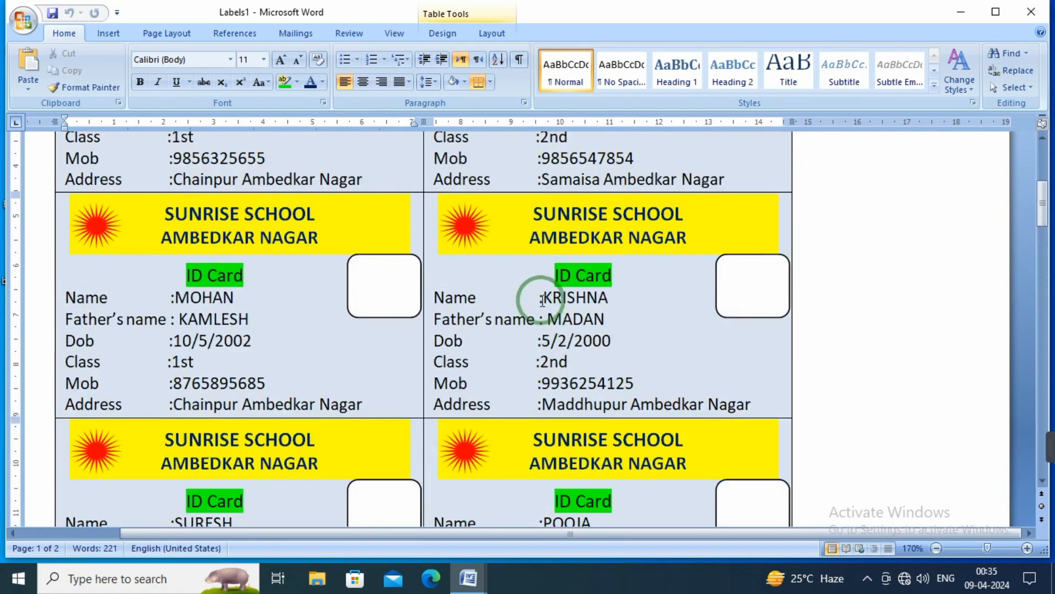
pyautogui.click(937, 548)
pyautogui.click(937, 548)
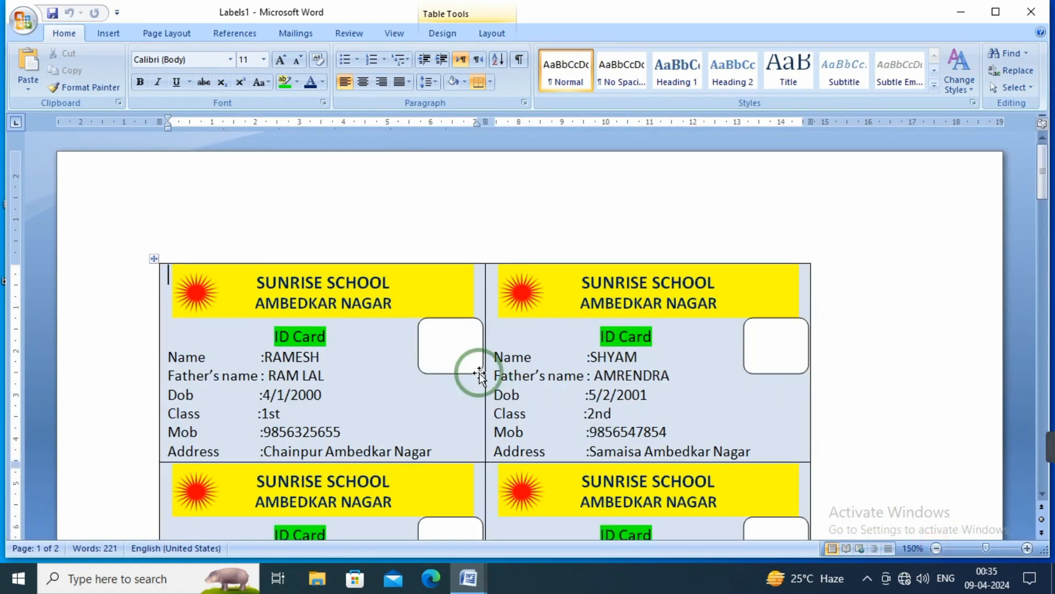
pyautogui.scroll(-7, 476, 371)
pyautogui.scroll(4, 660, 393)
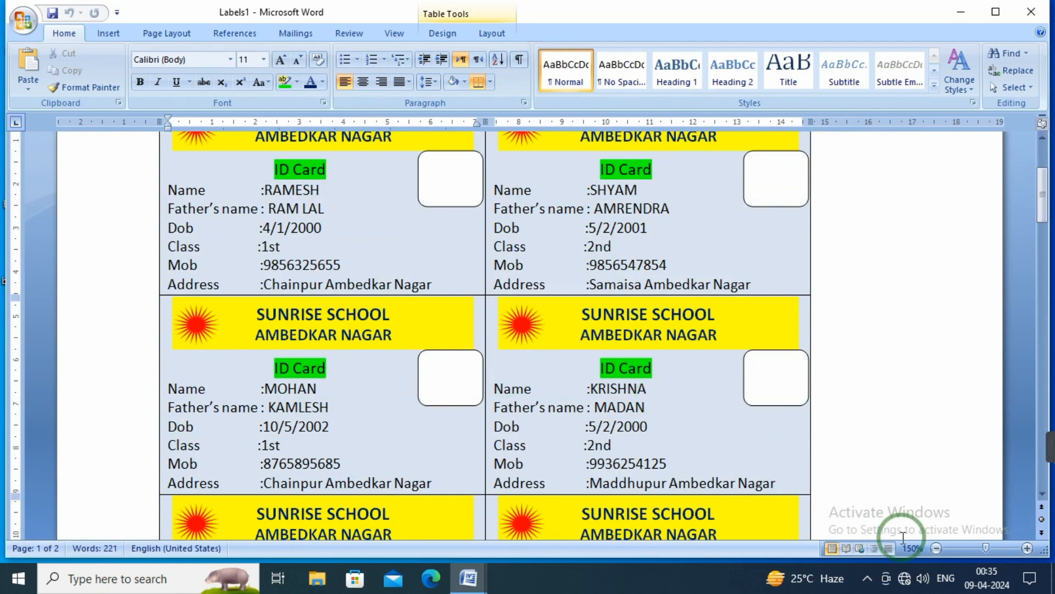
pyautogui.click(937, 548)
pyautogui.scroll(-3, 508, 405)
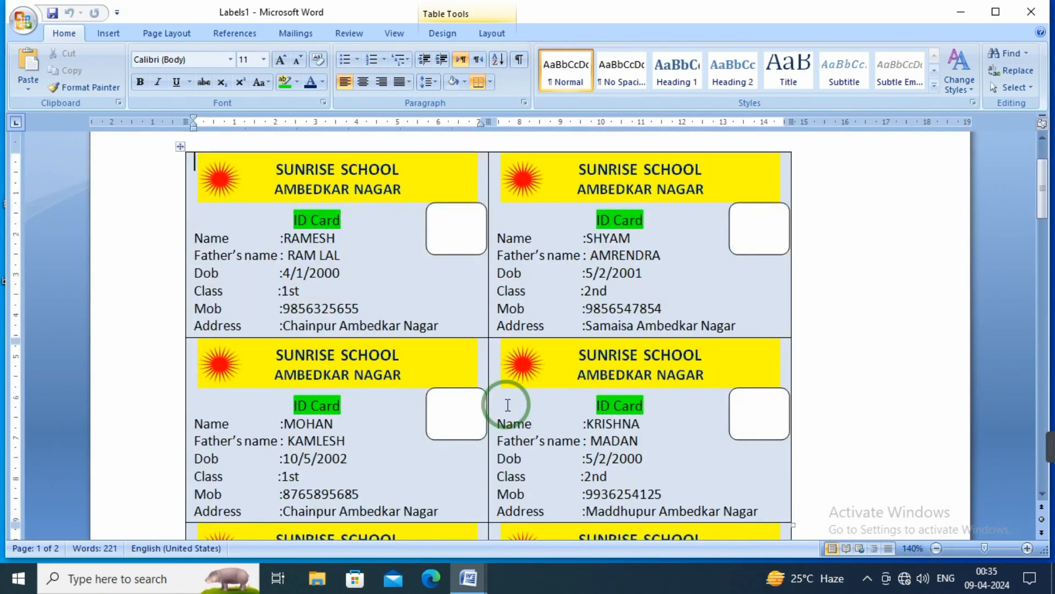
pyautogui.scroll(-8, 508, 405)
pyautogui.scroll(-7, 508, 405)
pyautogui.scroll(9, 508, 405)
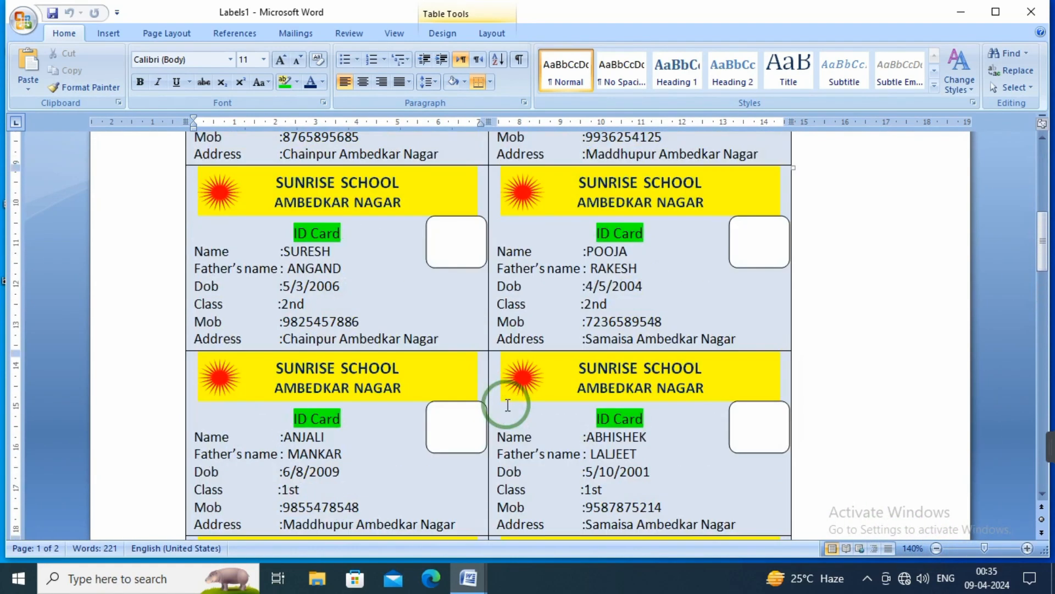
# Fill the photo box on the third row's left-hand card with the picture images (1) from Local Disk (E:)
pyautogui.click(451, 257)
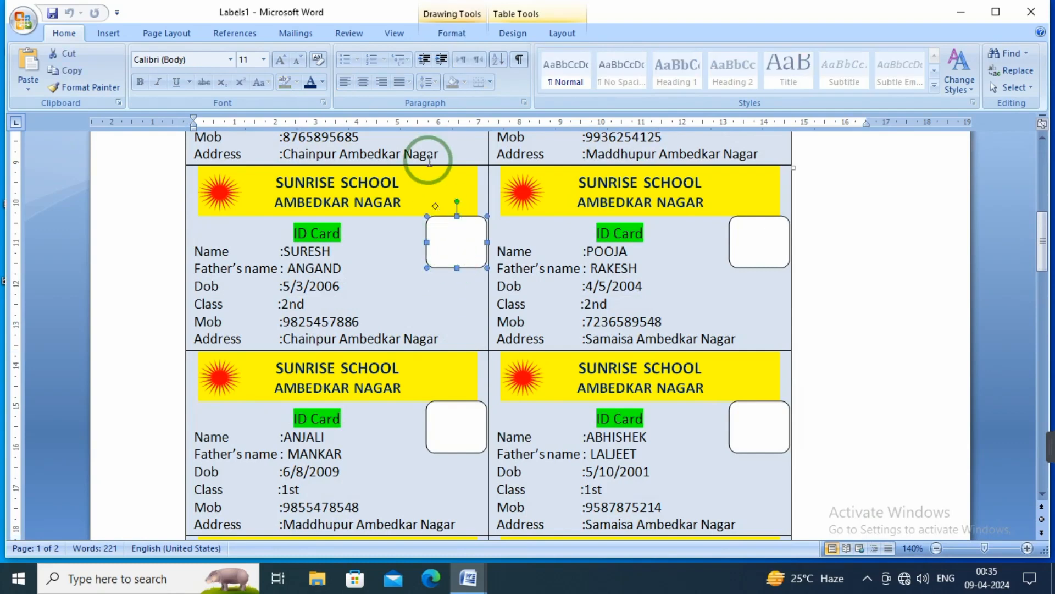
pyautogui.doubleClick(437, 241)
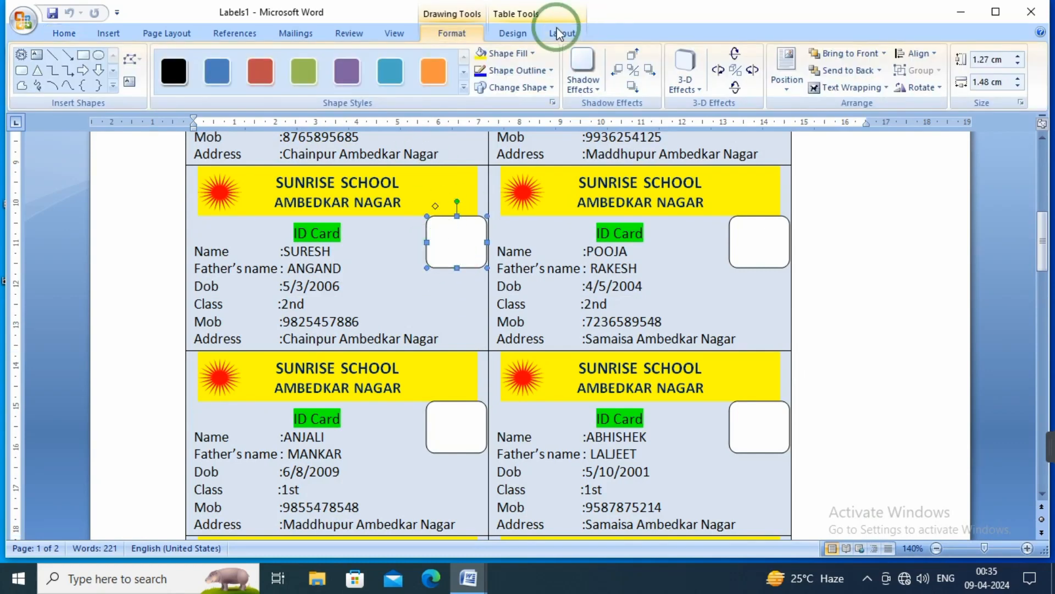
pyautogui.click(533, 53)
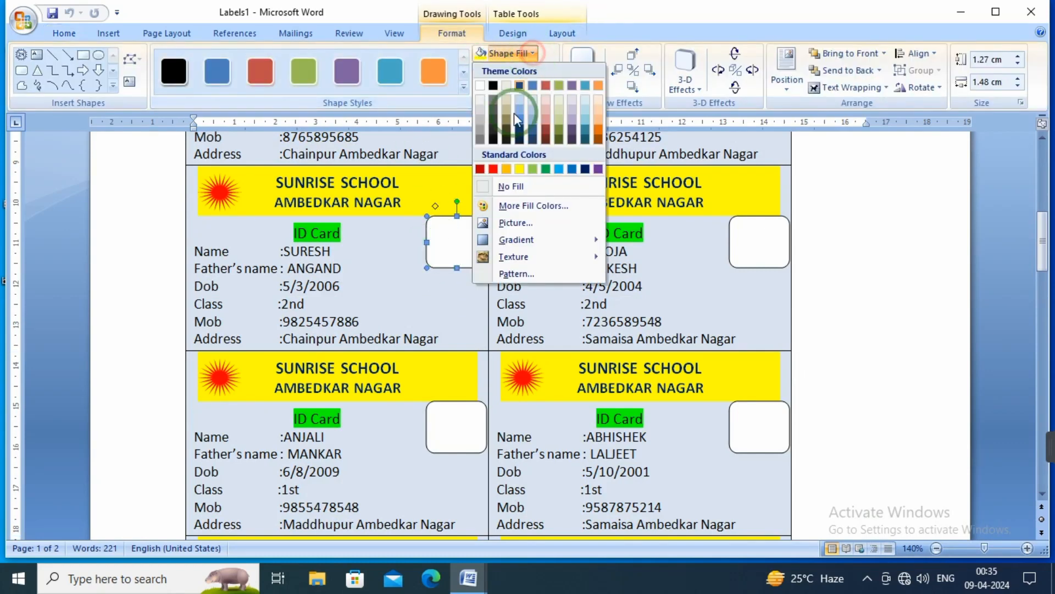
pyautogui.click(515, 224)
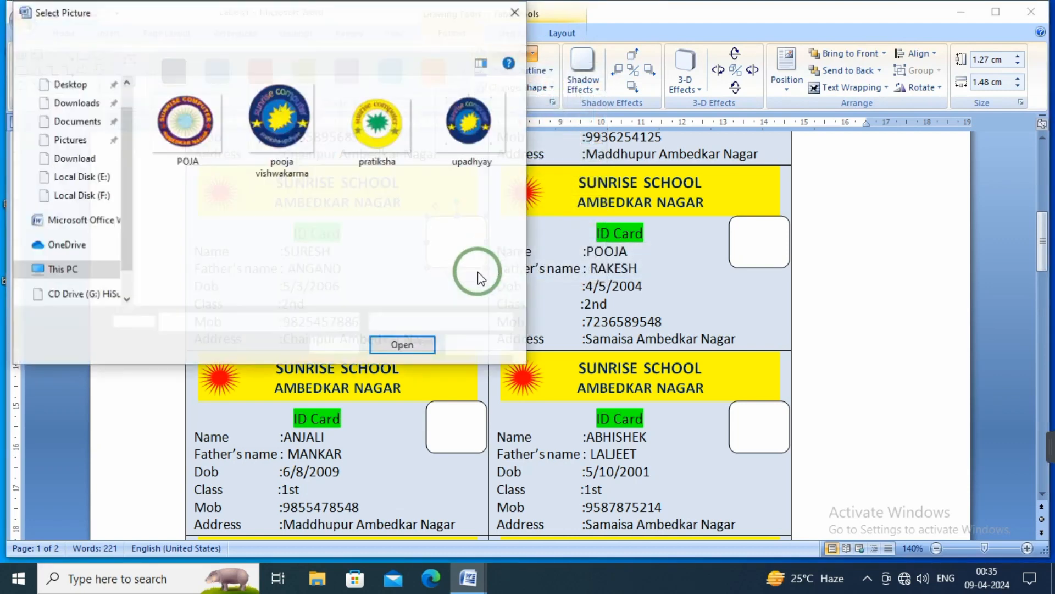
pyautogui.click(77, 141)
pyautogui.click(78, 144)
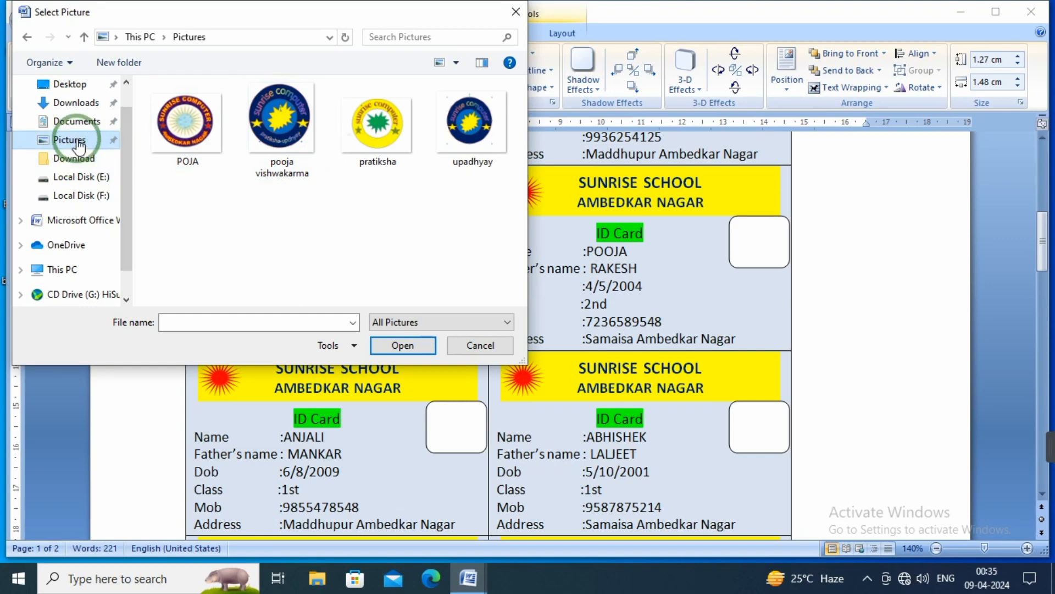
pyautogui.click(82, 198)
pyautogui.click(77, 177)
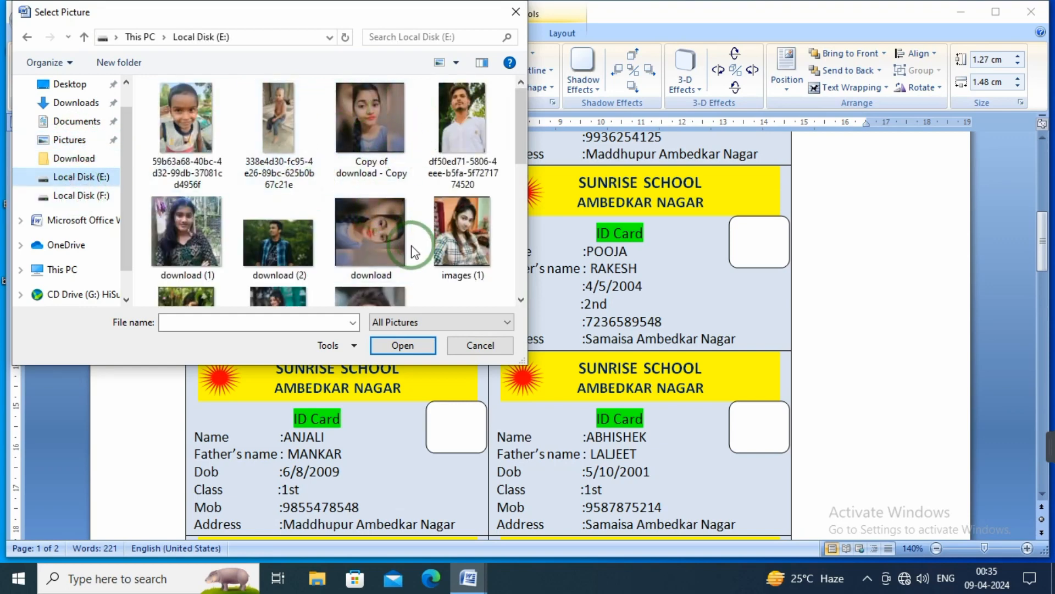
pyautogui.click(462, 242)
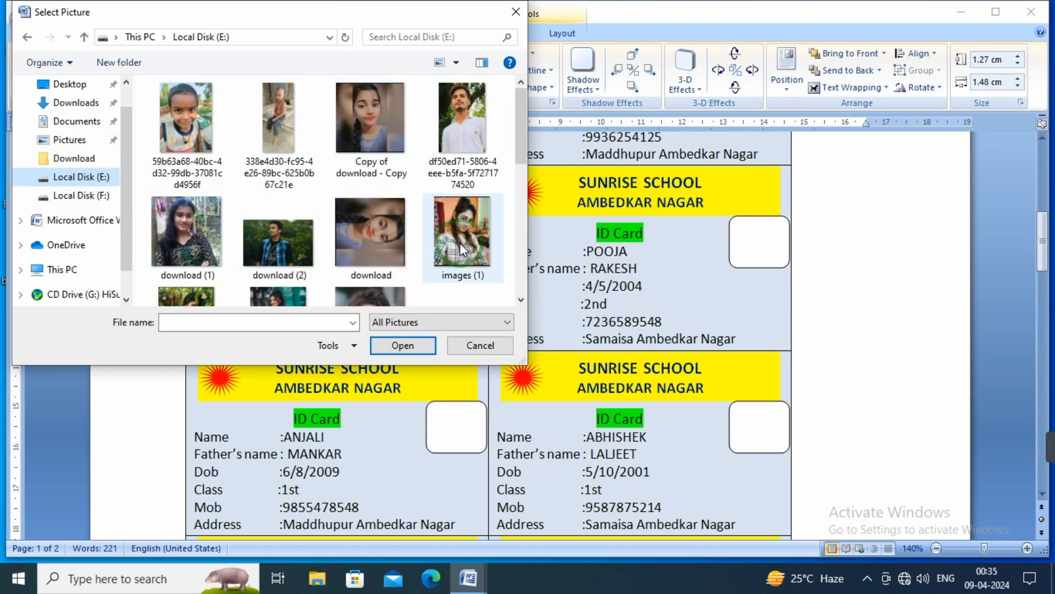
pyautogui.click(403, 345)
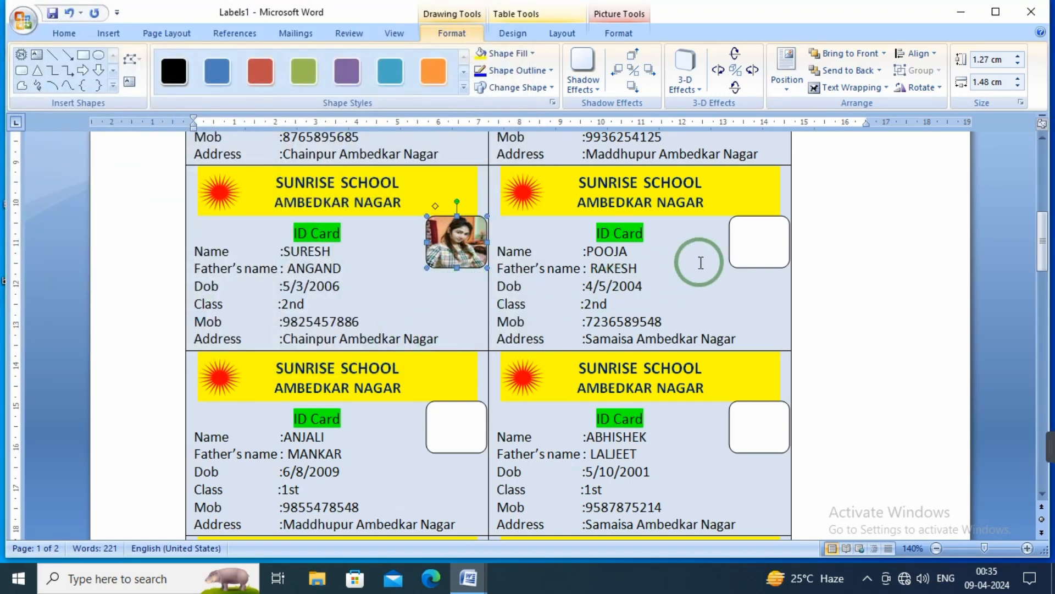
# Fill the photo box on the third row's right-hand card with the picture download (2)
pyautogui.click(754, 253)
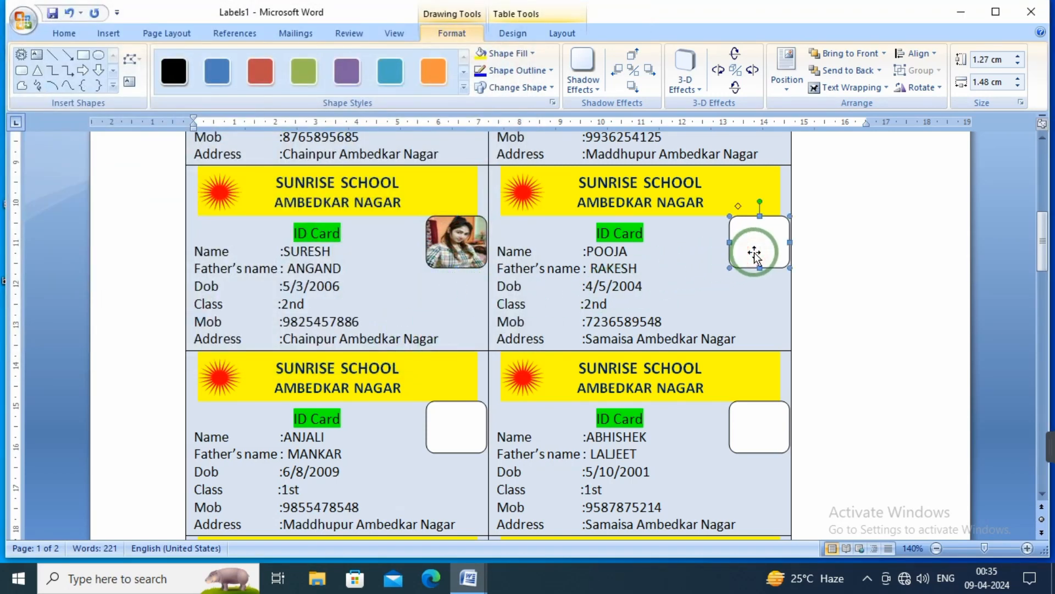
pyautogui.click(519, 54)
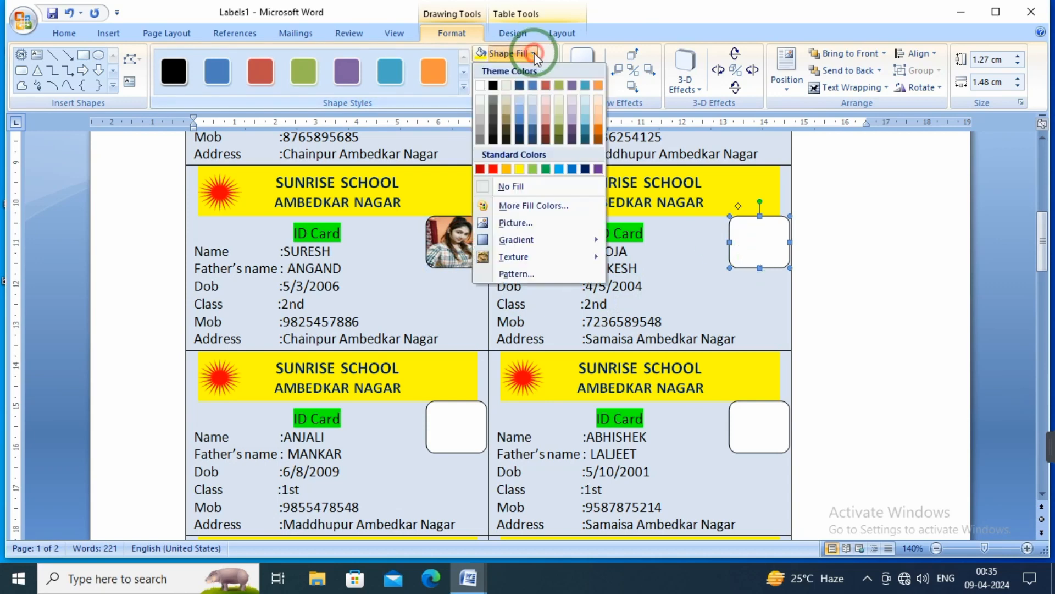
pyautogui.click(518, 208)
pyautogui.click(515, 223)
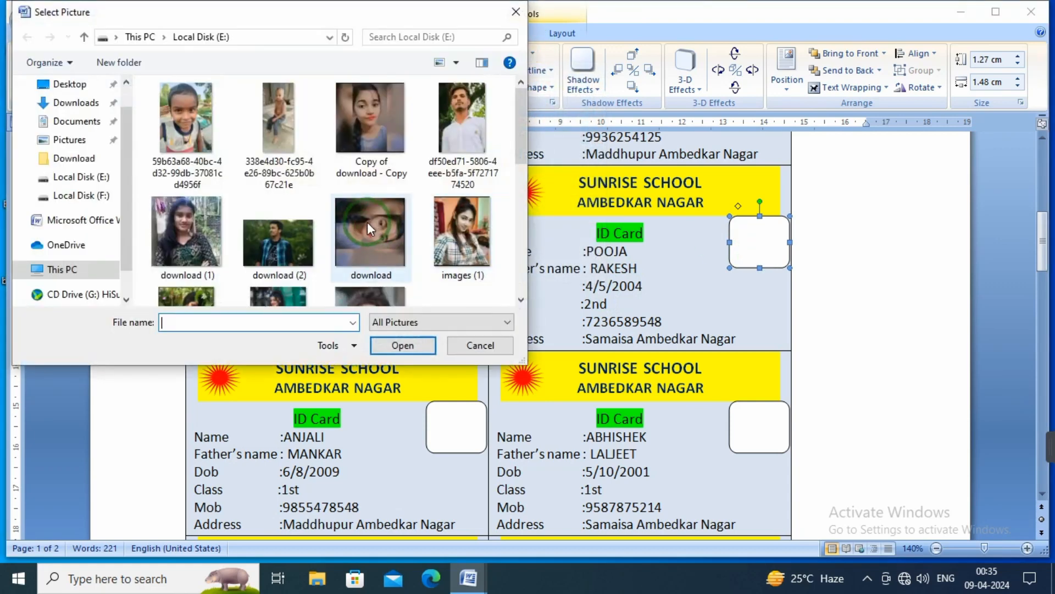
pyautogui.click(265, 240)
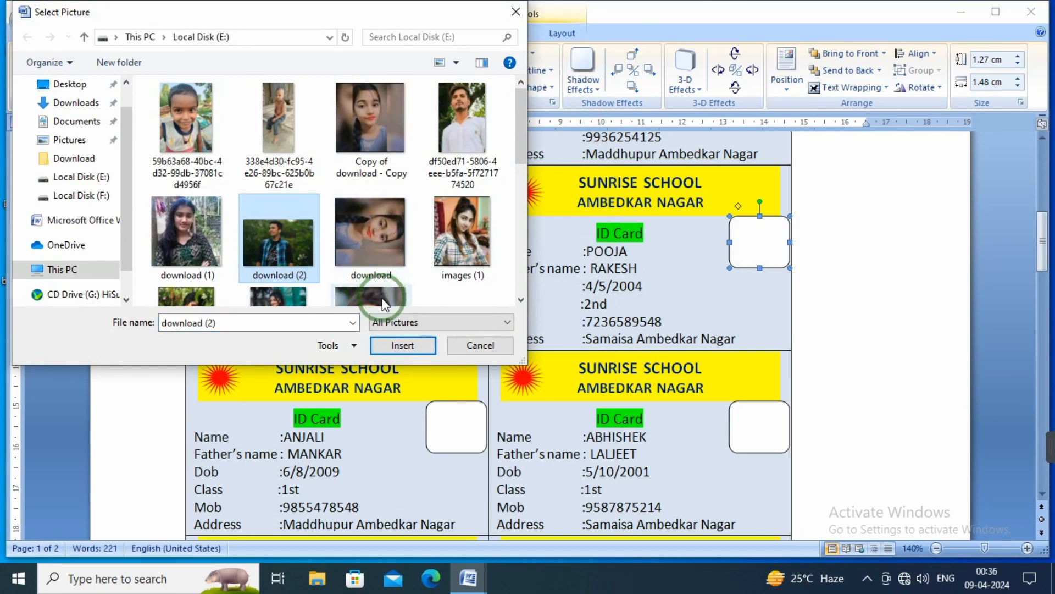
pyautogui.click(399, 345)
# Fill the photo box on the fourth row's left-hand card with the picture images (8)
pyautogui.click(451, 429)
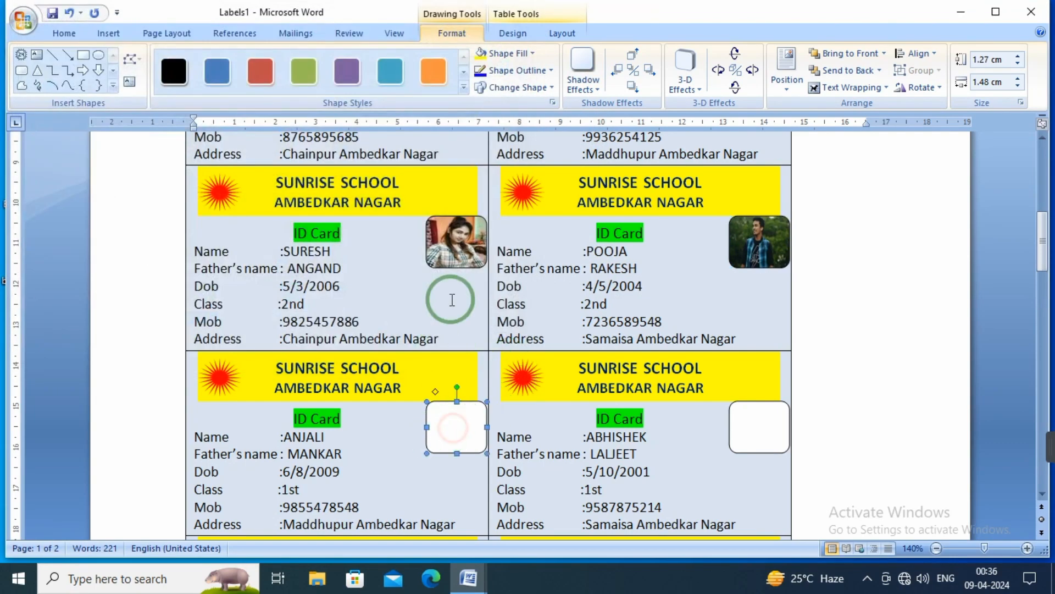
pyautogui.click(526, 54)
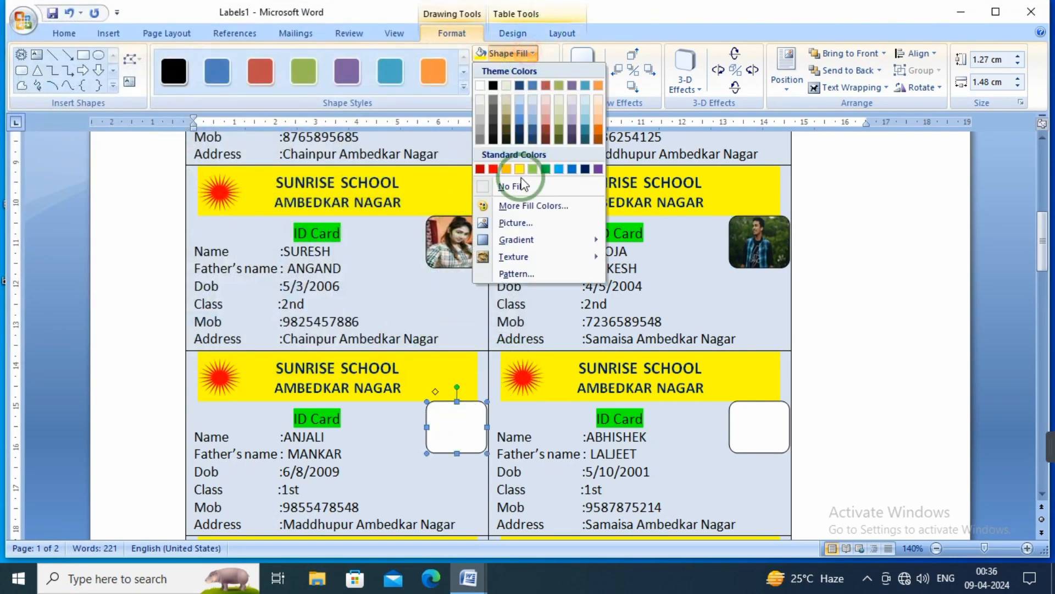
pyautogui.click(509, 222)
pyautogui.click(521, 295)
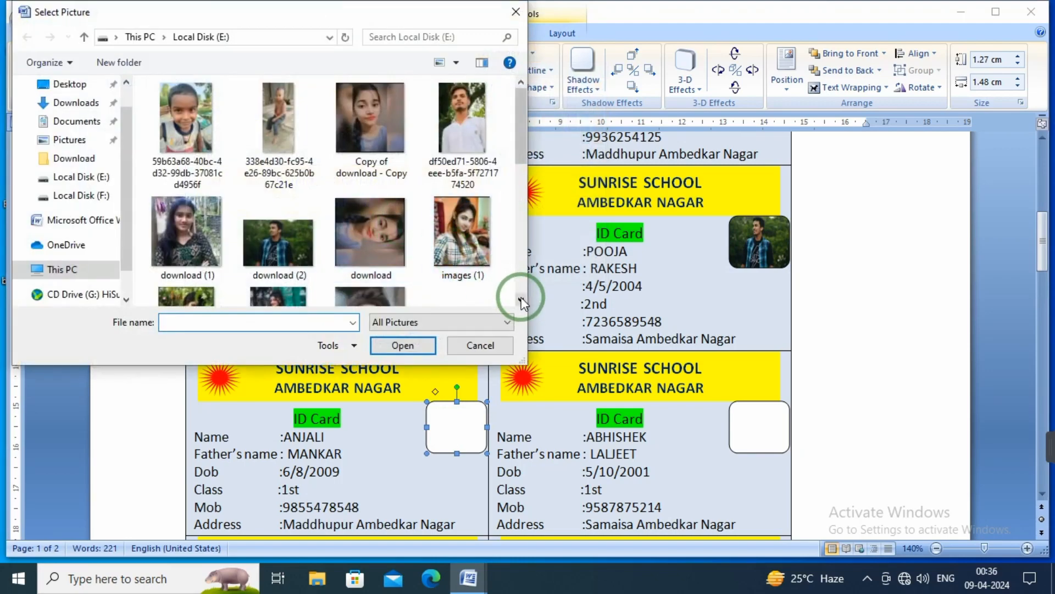
pyautogui.click(374, 175)
pyautogui.click(403, 346)
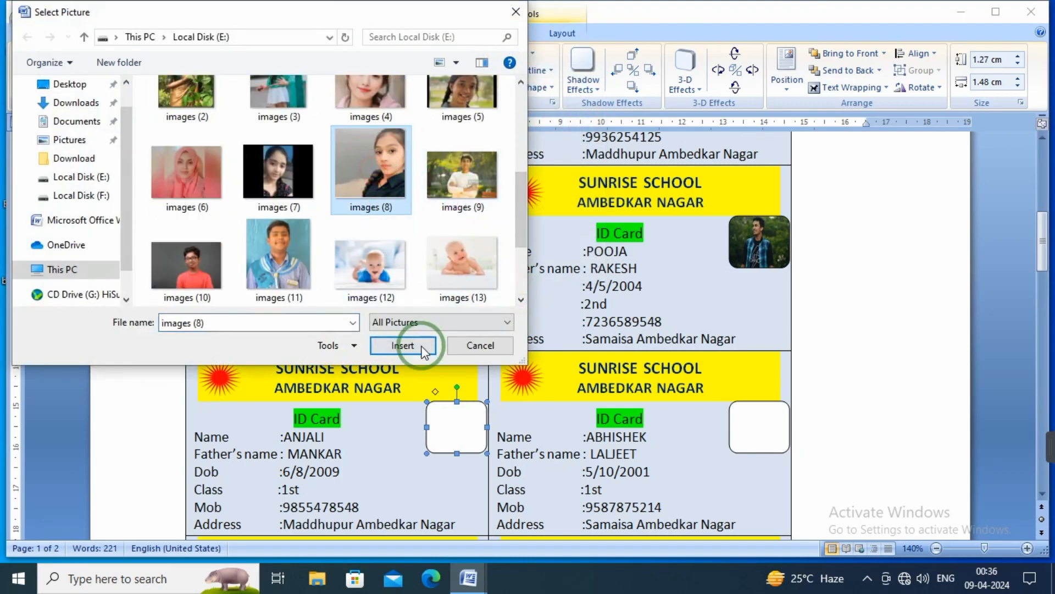
# Fill the photo box on the fourth row's right-hand card with the picture images (4)
pyautogui.click(765, 451)
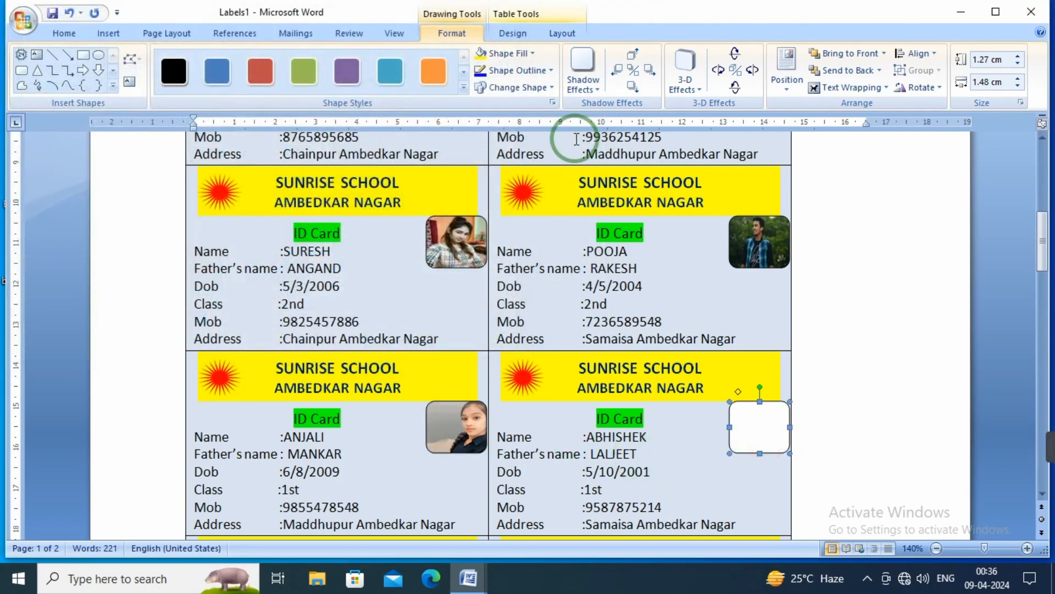
pyautogui.click(528, 53)
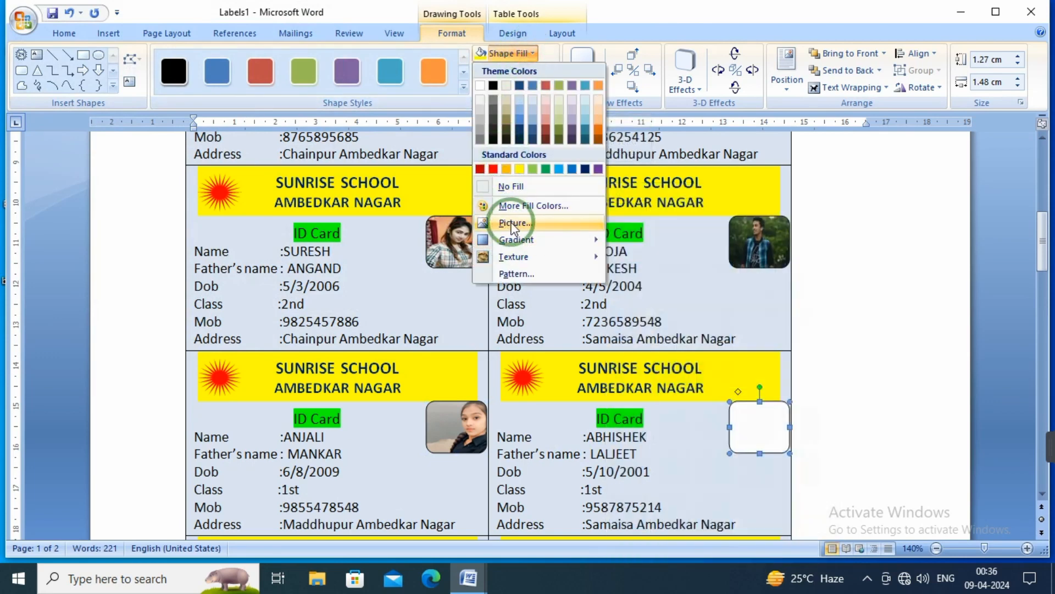
pyautogui.click(514, 223)
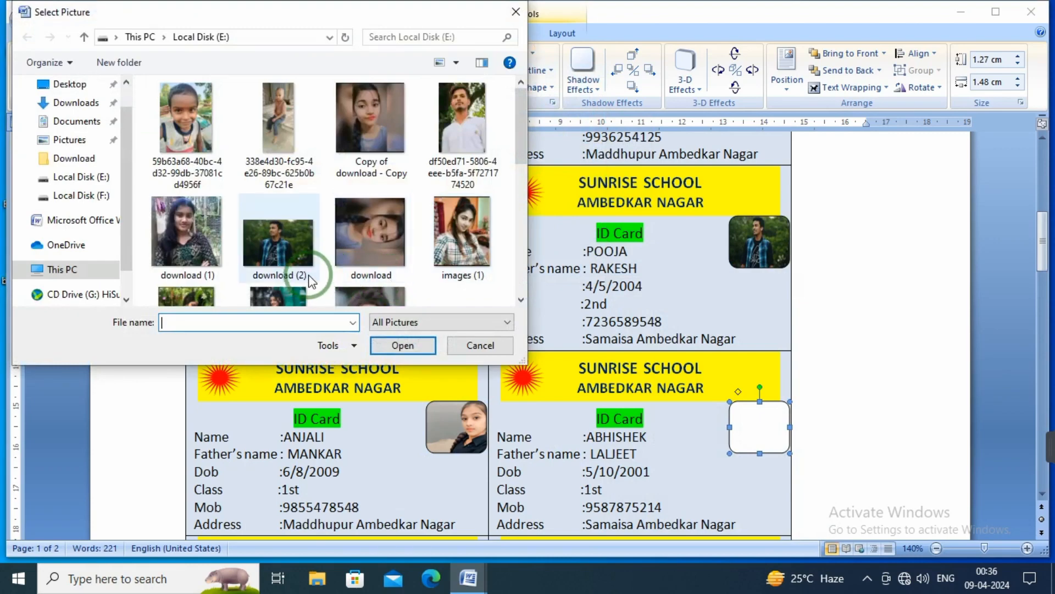
pyautogui.click(279, 259)
pyautogui.scroll(-1, 279, 259)
pyautogui.click(377, 272)
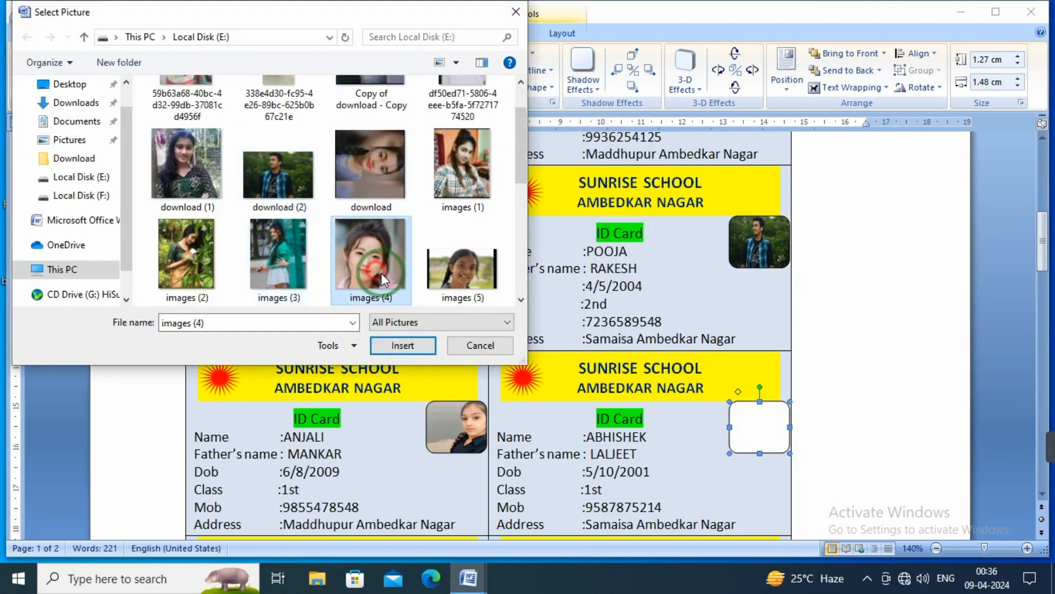
pyautogui.click(402, 346)
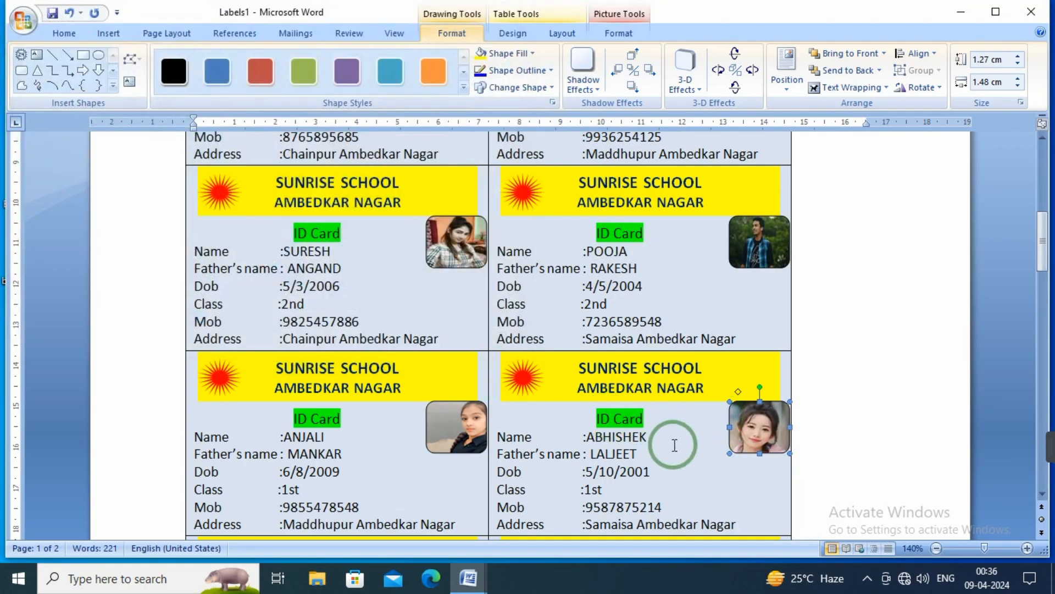
# Check the filled and empty photo boxes across the rows of merged ID cards
pyautogui.scroll(-5, 674, 434)
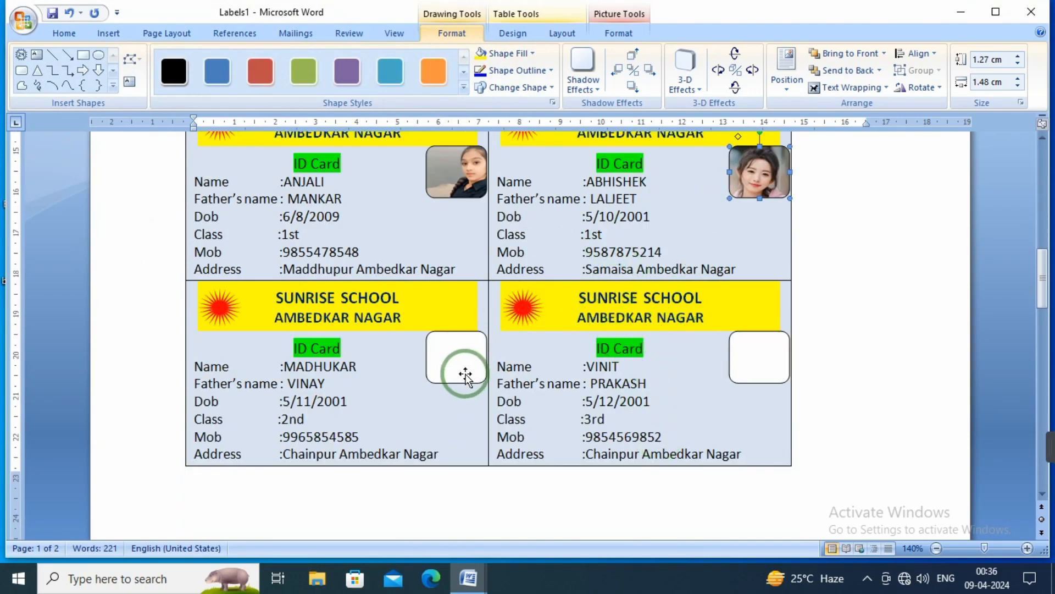
pyautogui.scroll(5, 515, 355)
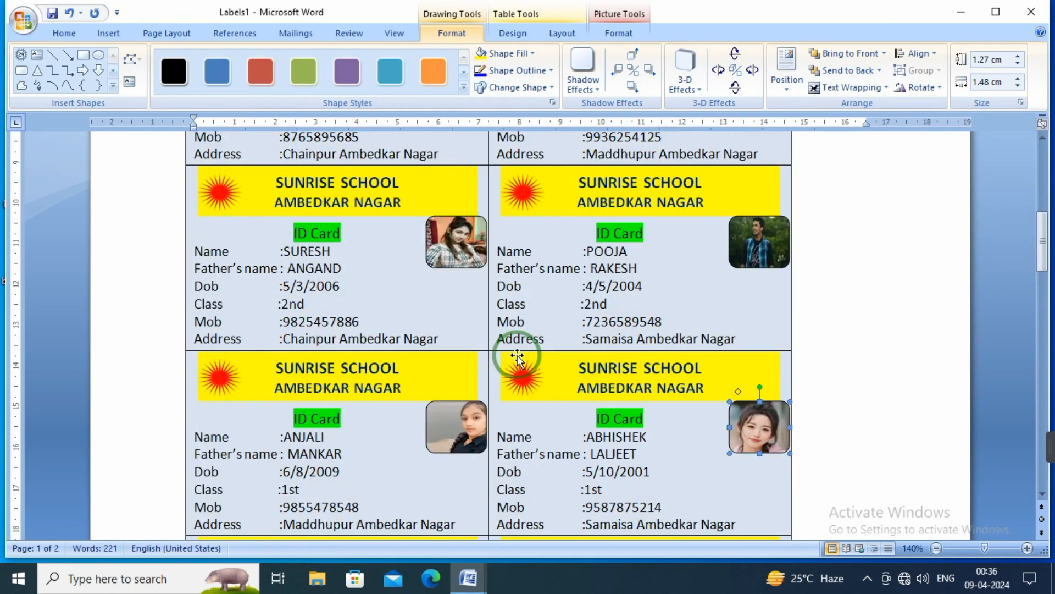
pyautogui.scroll(2, 733, 276)
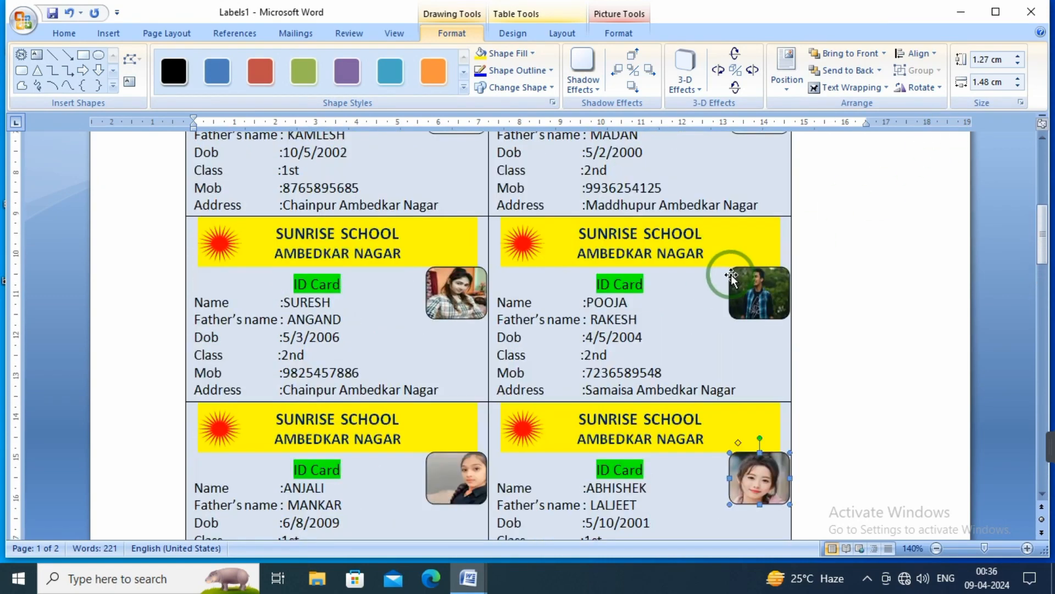
pyautogui.scroll(-1, 682, 278)
pyautogui.scroll(1, 682, 275)
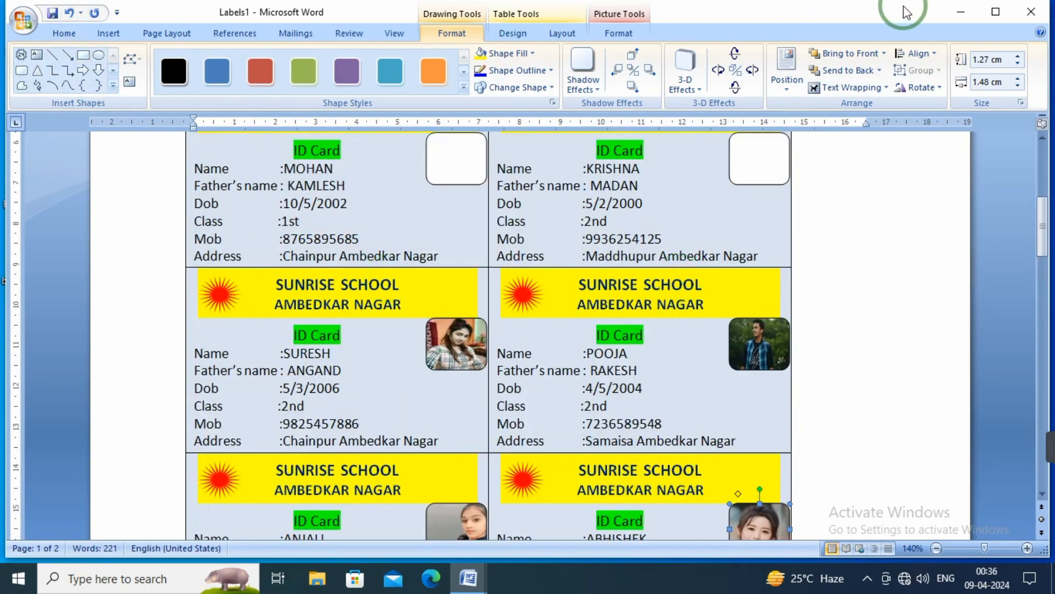
# Look at the list workbook file on the desktop and return to the Labels1 document in Word
pyautogui.click(960, 12)
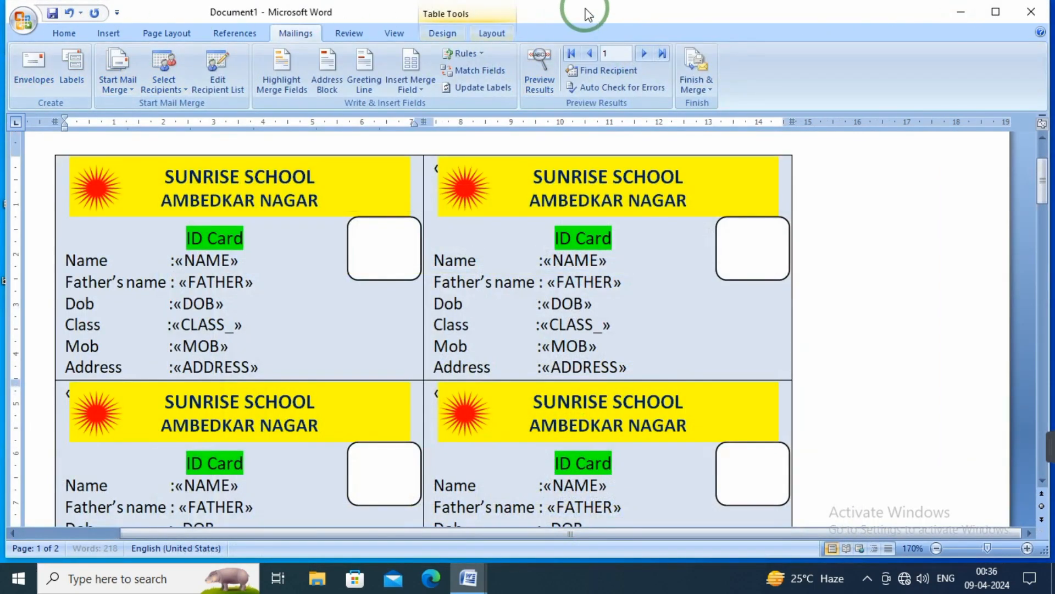
pyautogui.click(961, 11)
pyautogui.click(136, 165)
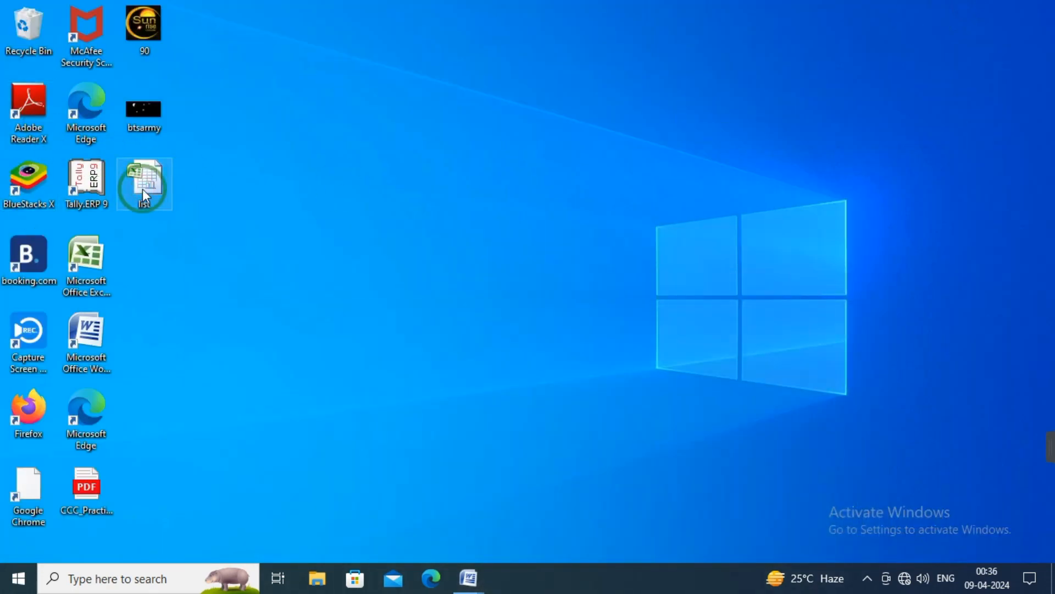
pyautogui.click(468, 577)
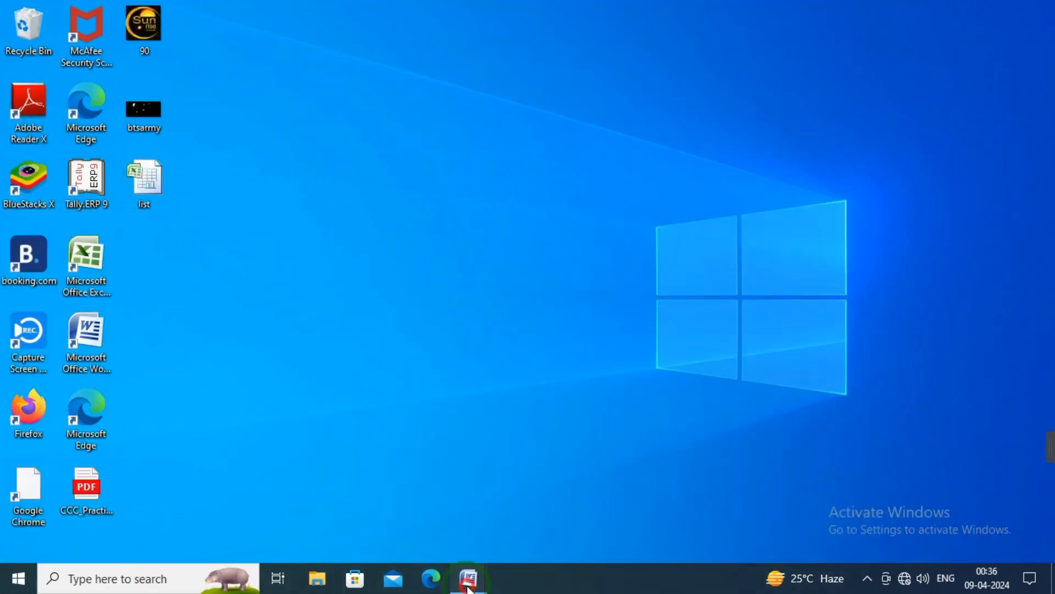
pyautogui.click(541, 527)
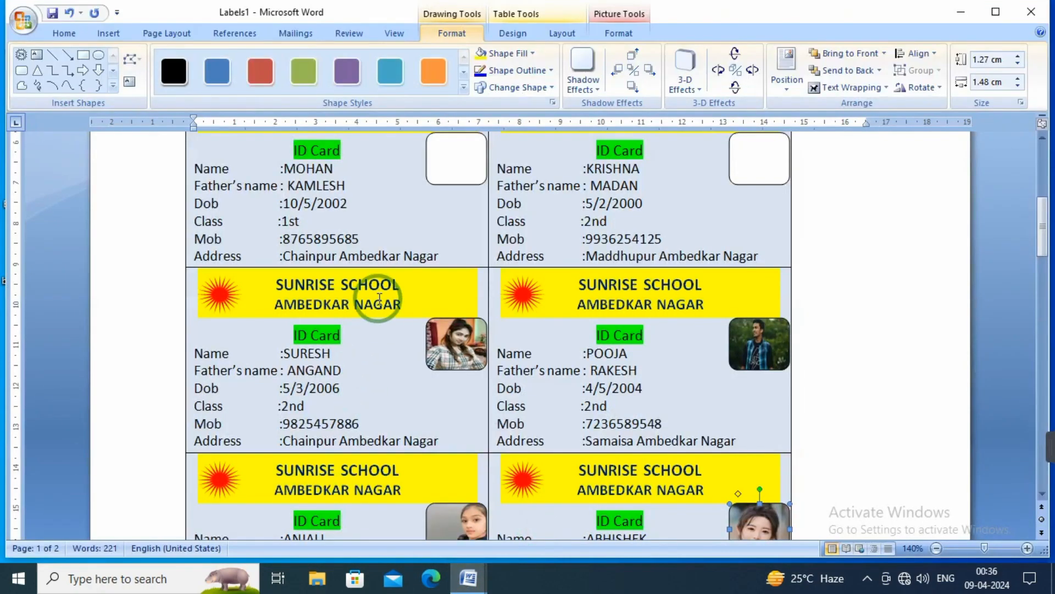